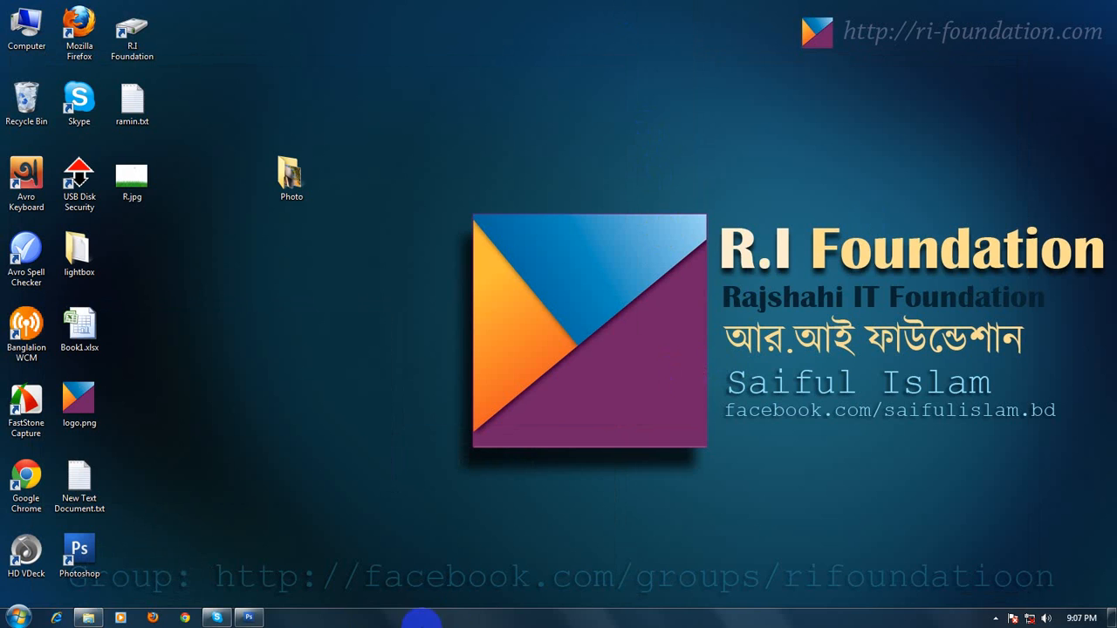
Switch to Photoshop, activate the Horizontal Type tool and change to the Pen tool.
left_click(255, 618)
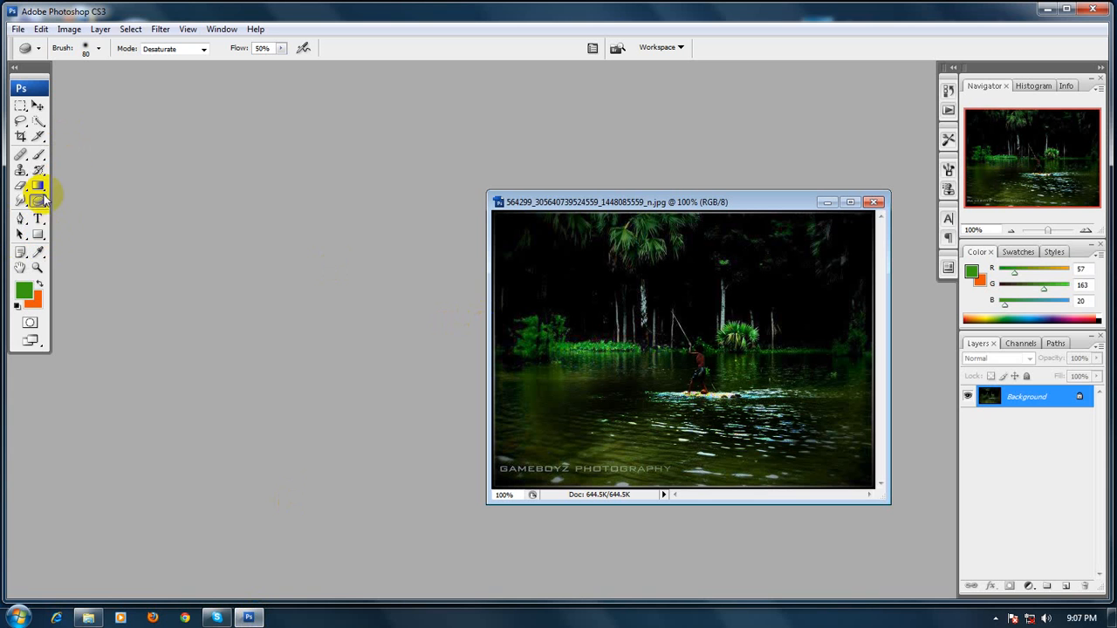
left_click_drag(39, 205, 88, 232)
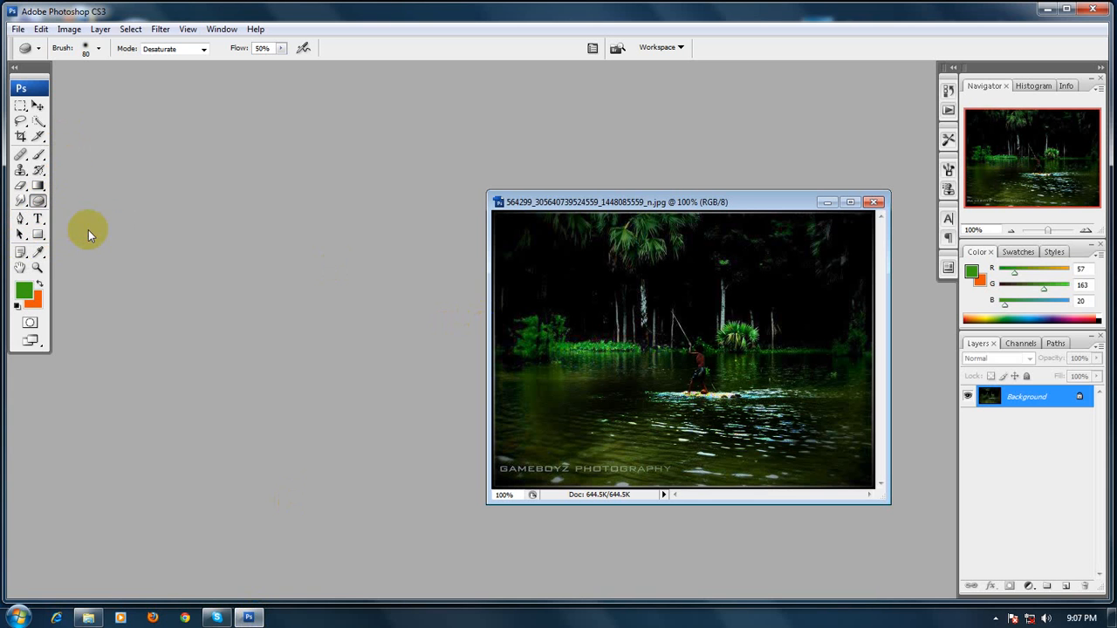
left_click(38, 220)
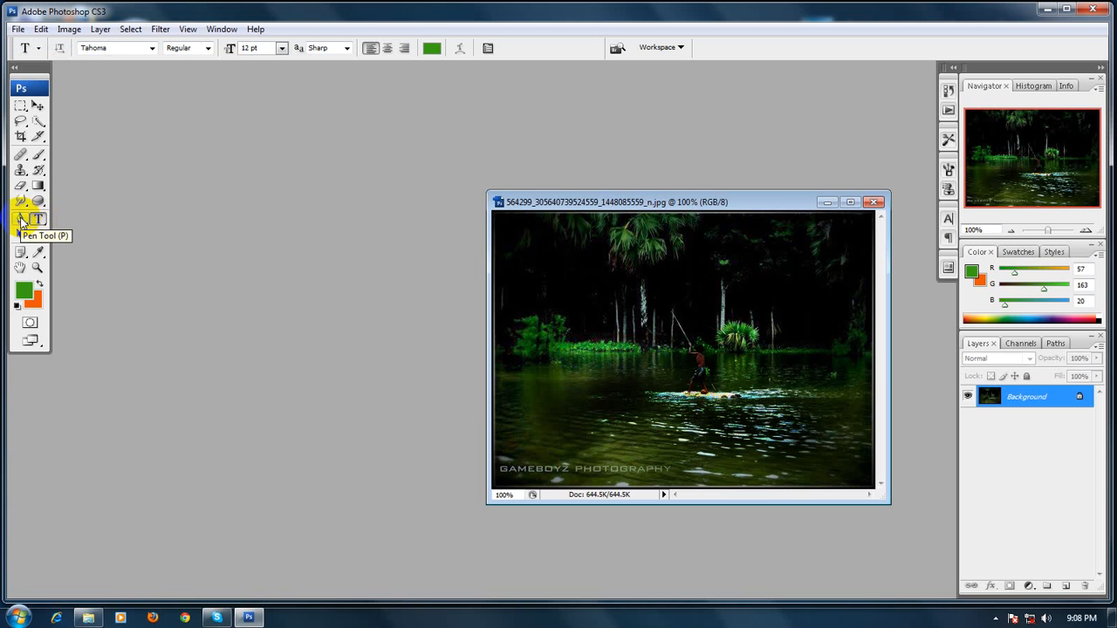
left_click(21, 222)
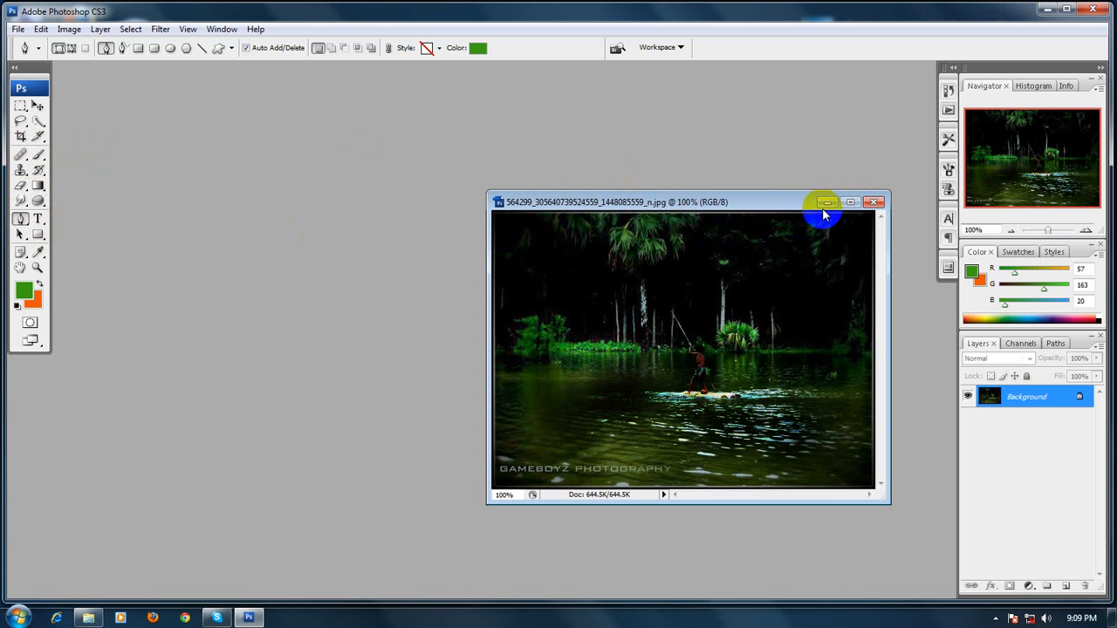
Create a new document named "R.I foundation" with the Default Photoshop Size preset, and enlarge and reposition its window.
left_click(16, 29)
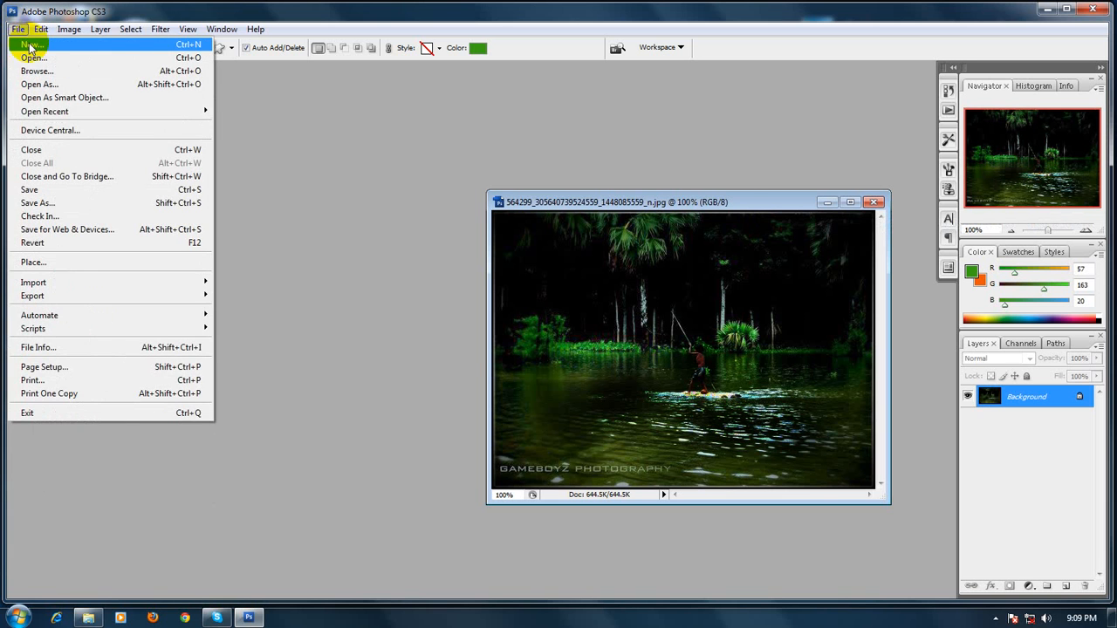
left_click(31, 45)
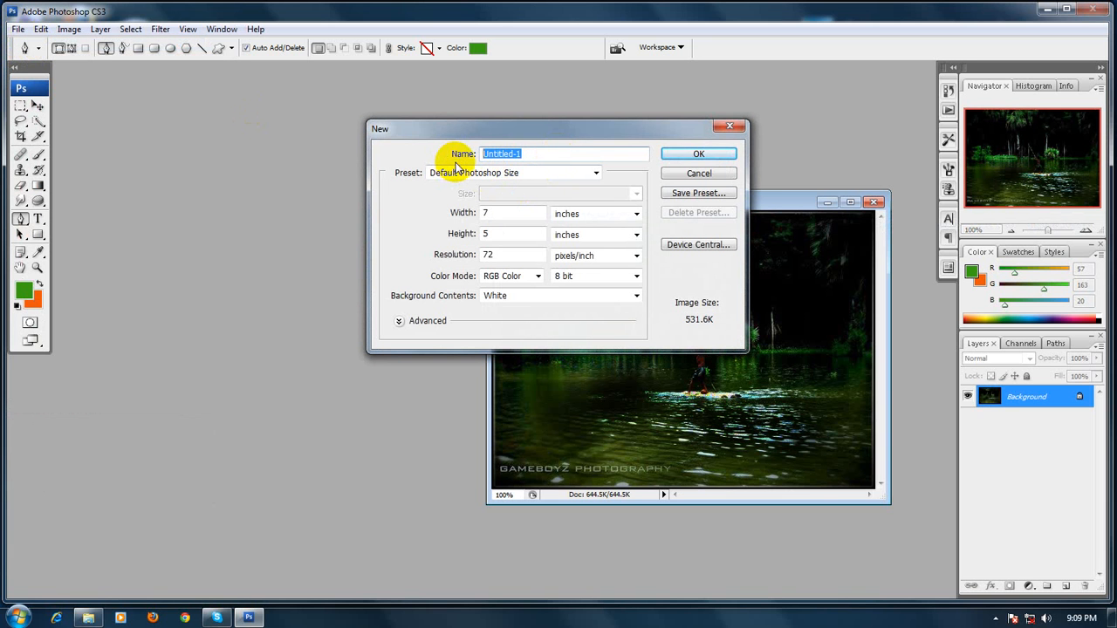
type("R.I foundation")
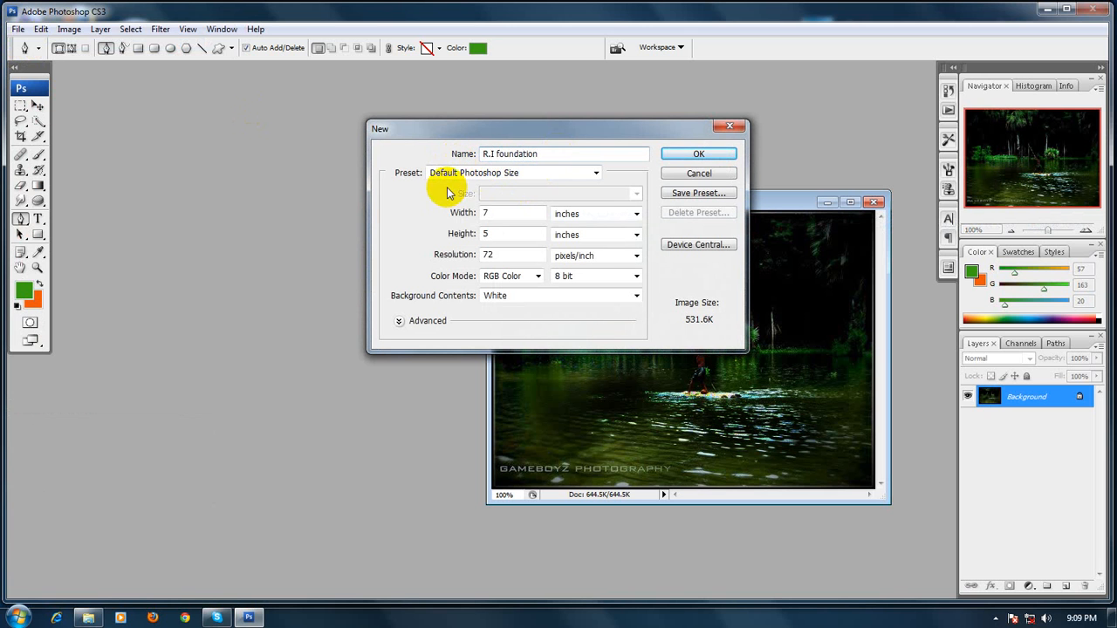
left_click(527, 173)
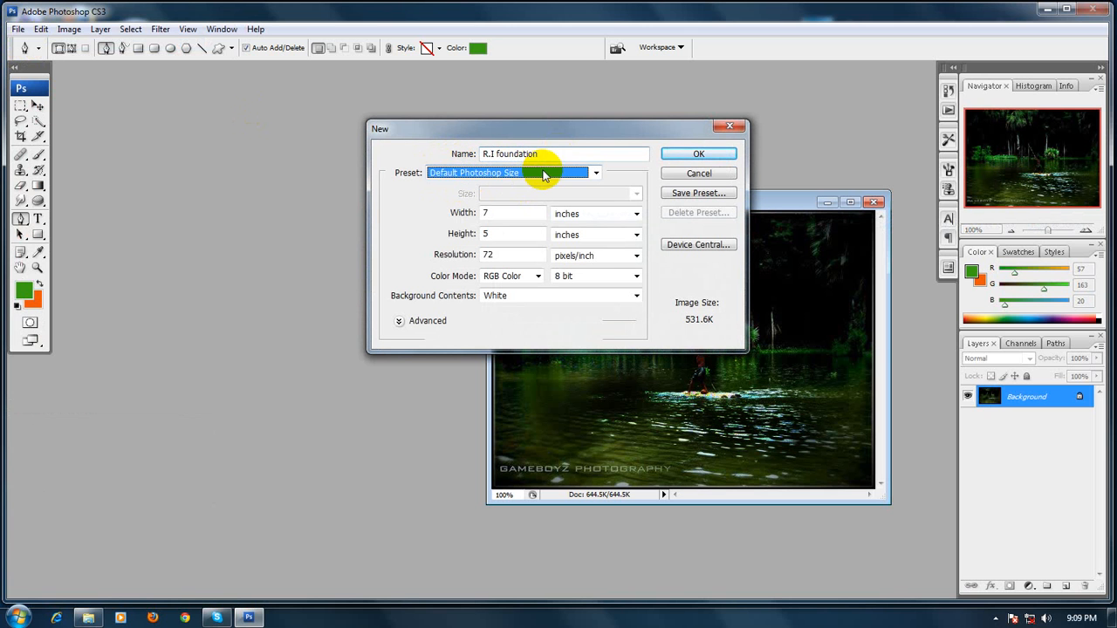
left_click(512, 200)
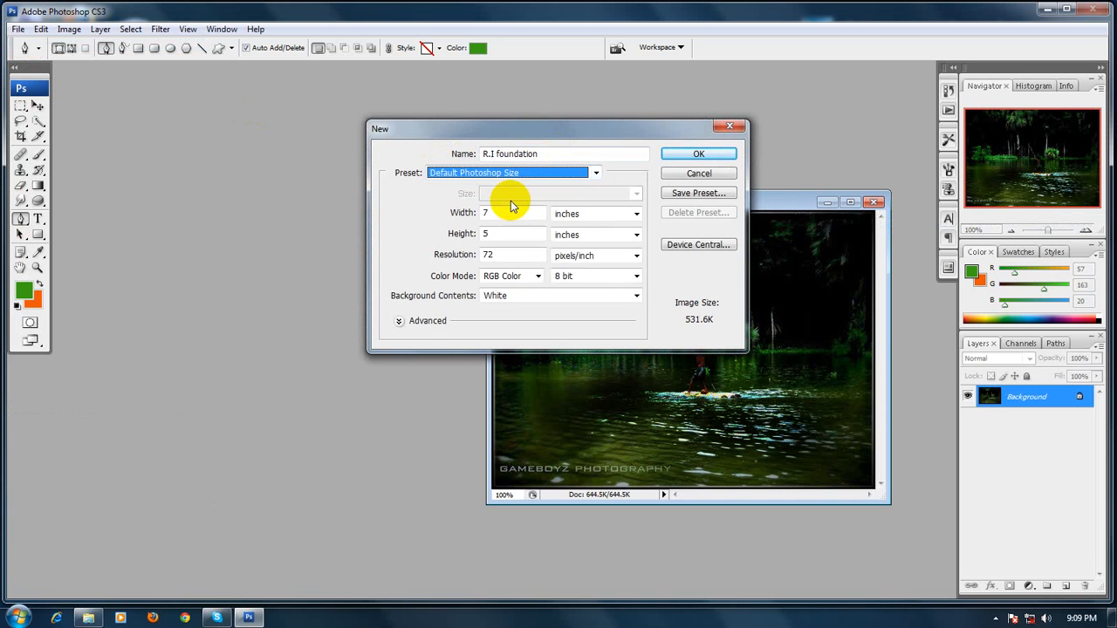
left_click(718, 155)
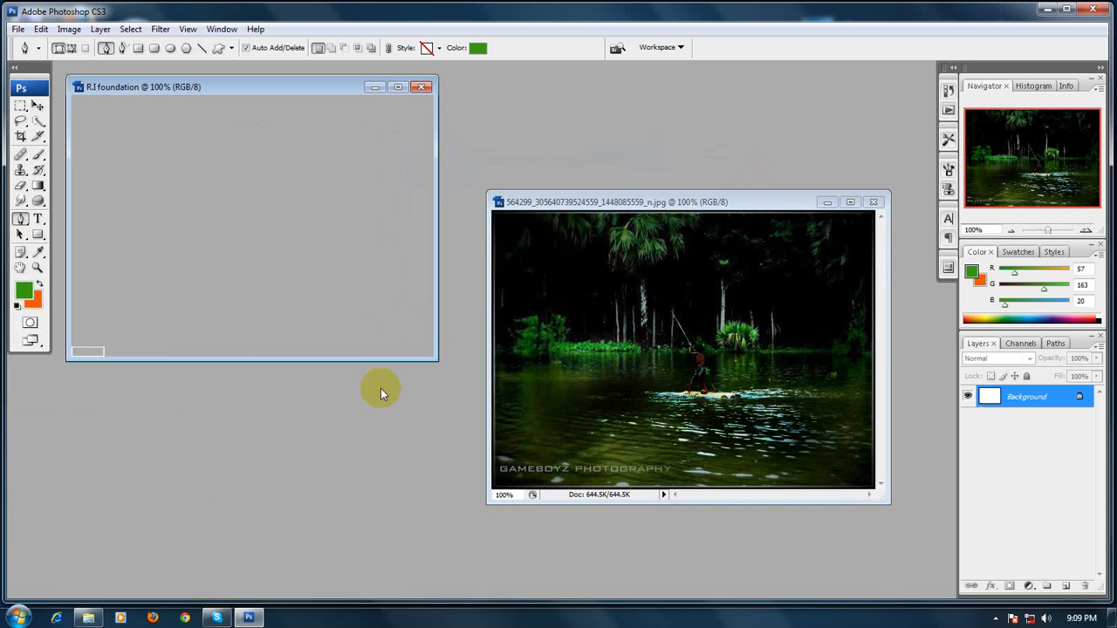
left_click_drag(432, 356, 651, 470)
left_click_drag(372, 131, 378, 102)
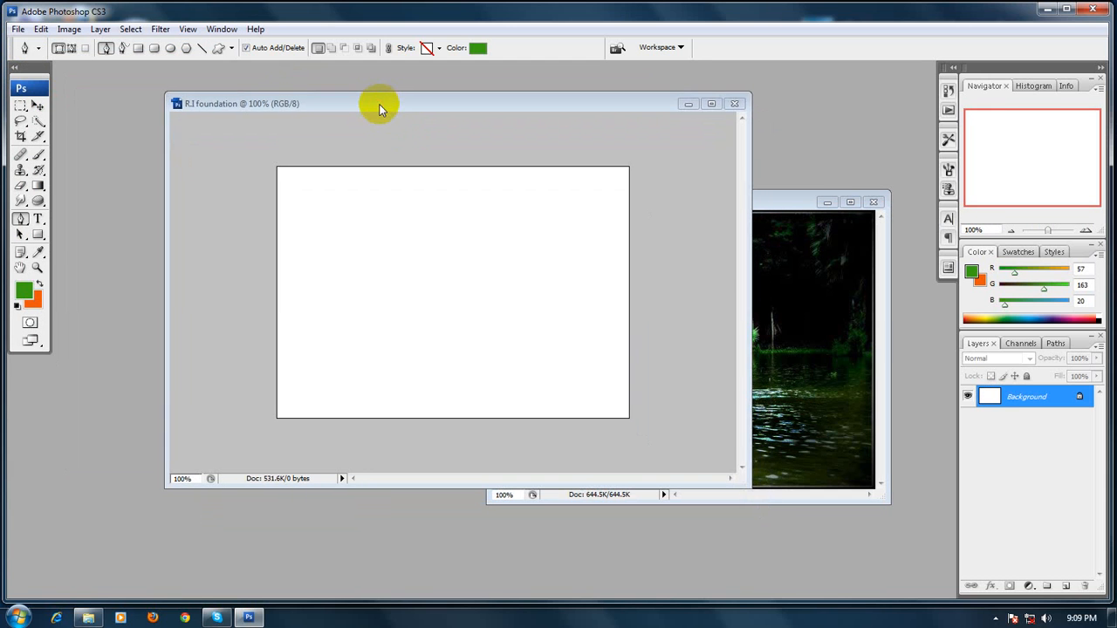
Add the horizontal text "R.I foundation" in the upper part of the canvas and set its font size to 60 pt.
left_click(38, 220)
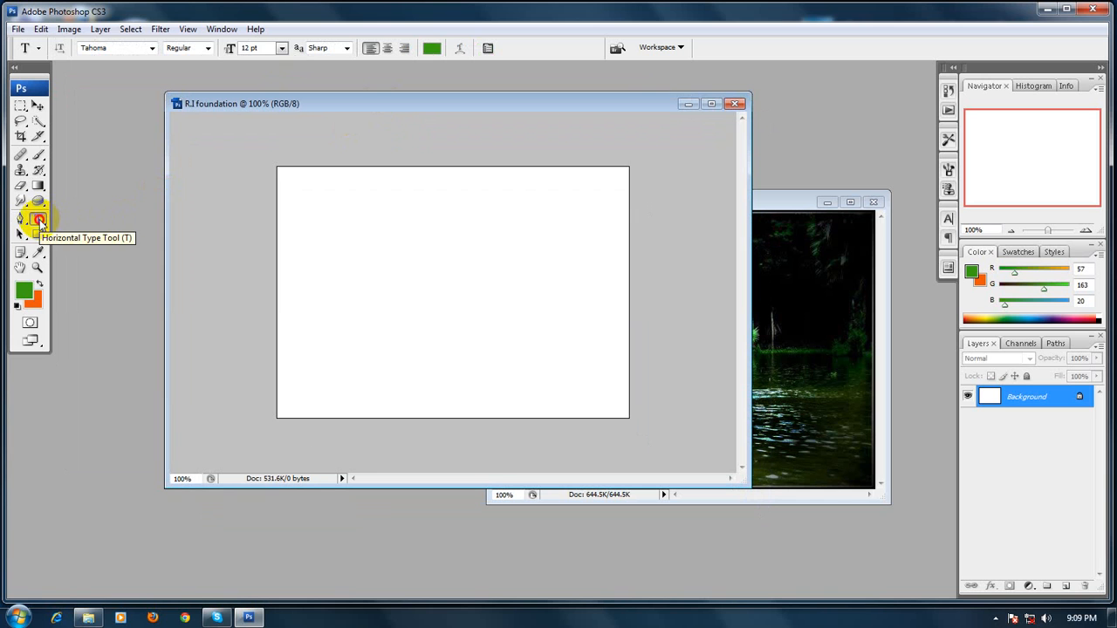
left_click(346, 246)
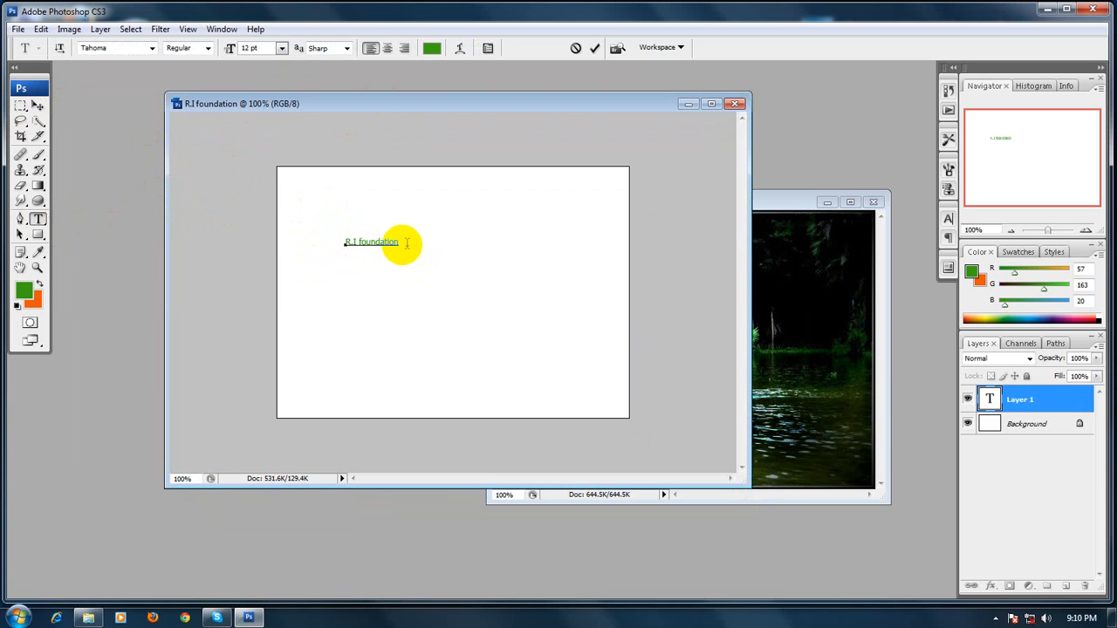
left_click_drag(400, 244, 328, 243)
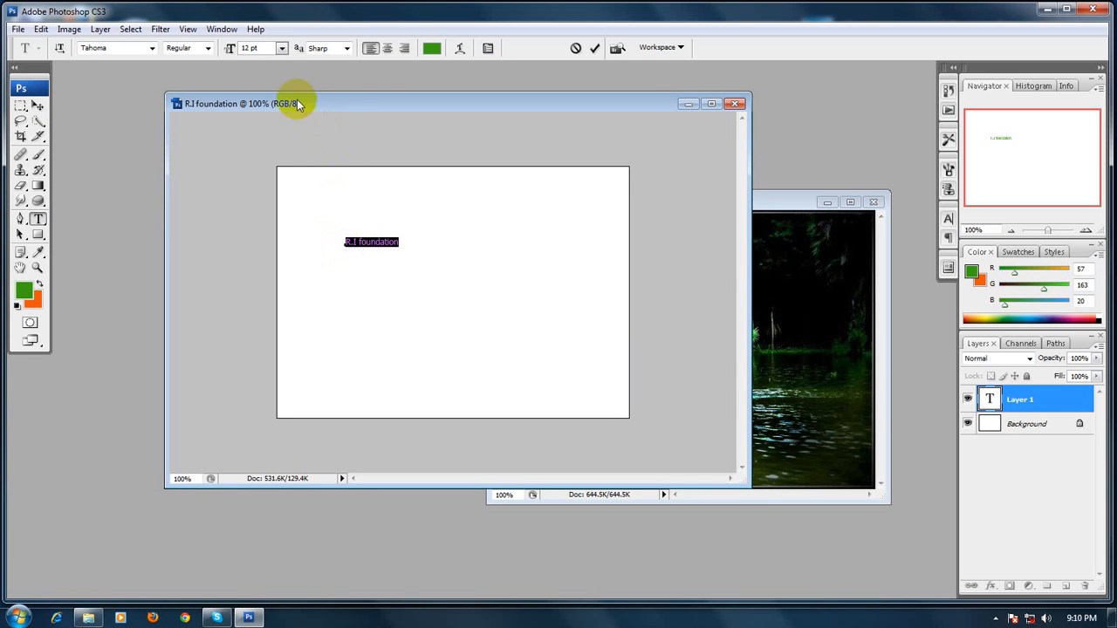
left_click(281, 48)
left_click(273, 269)
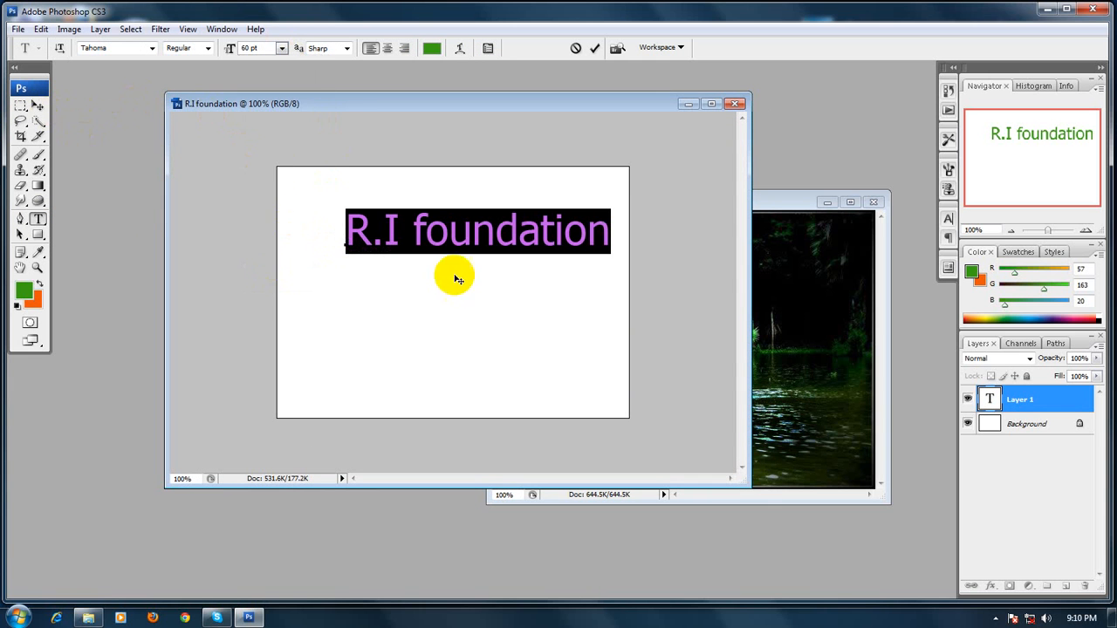
left_click(422, 233)
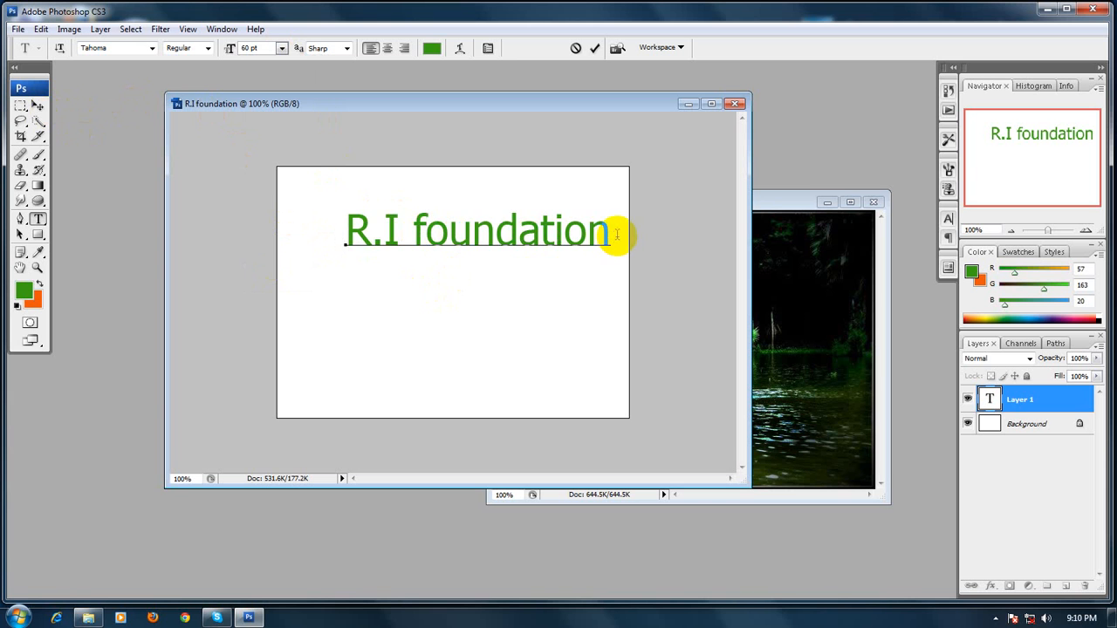
left_click_drag(606, 232, 351, 233)
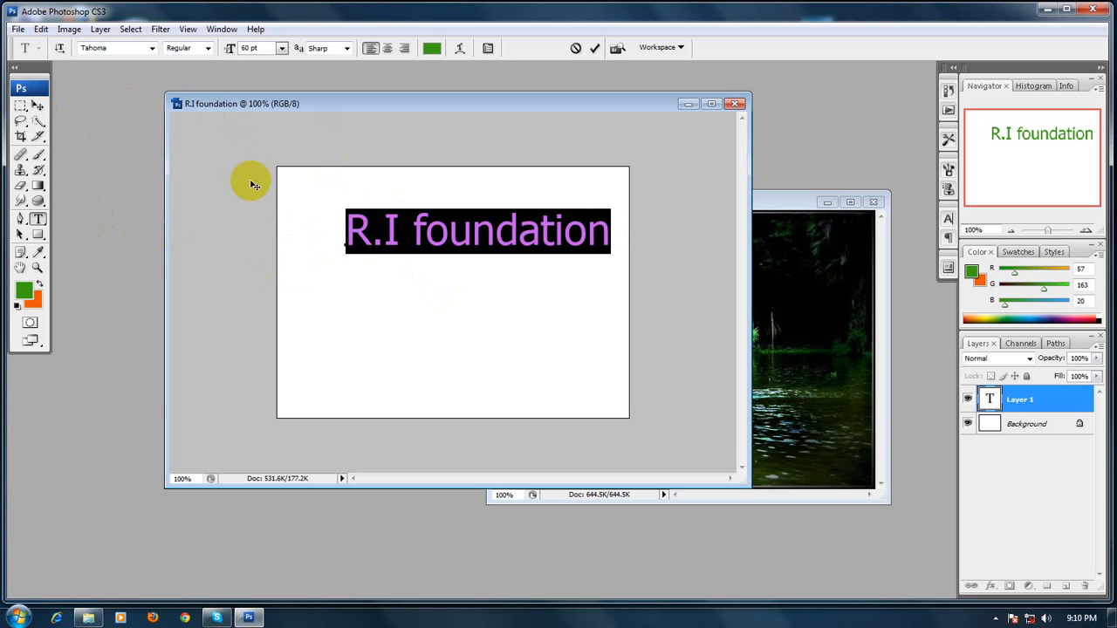
Turn on Show Transform Controls for the Move tool and move the text near the middle of the canvas.
left_click(35, 105)
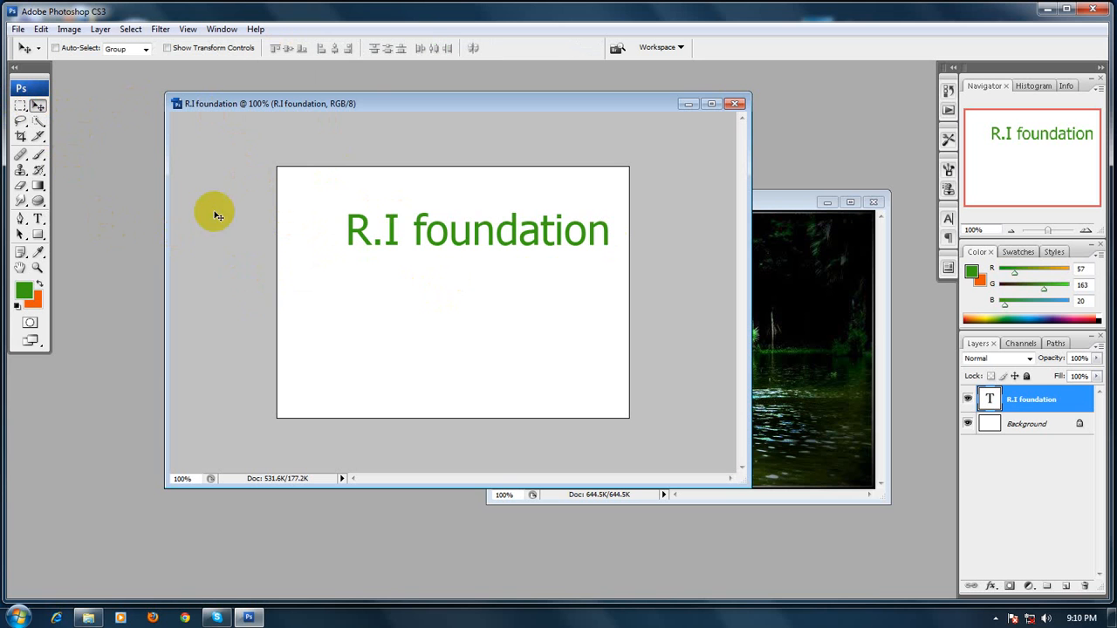
left_click_drag(393, 229, 356, 220)
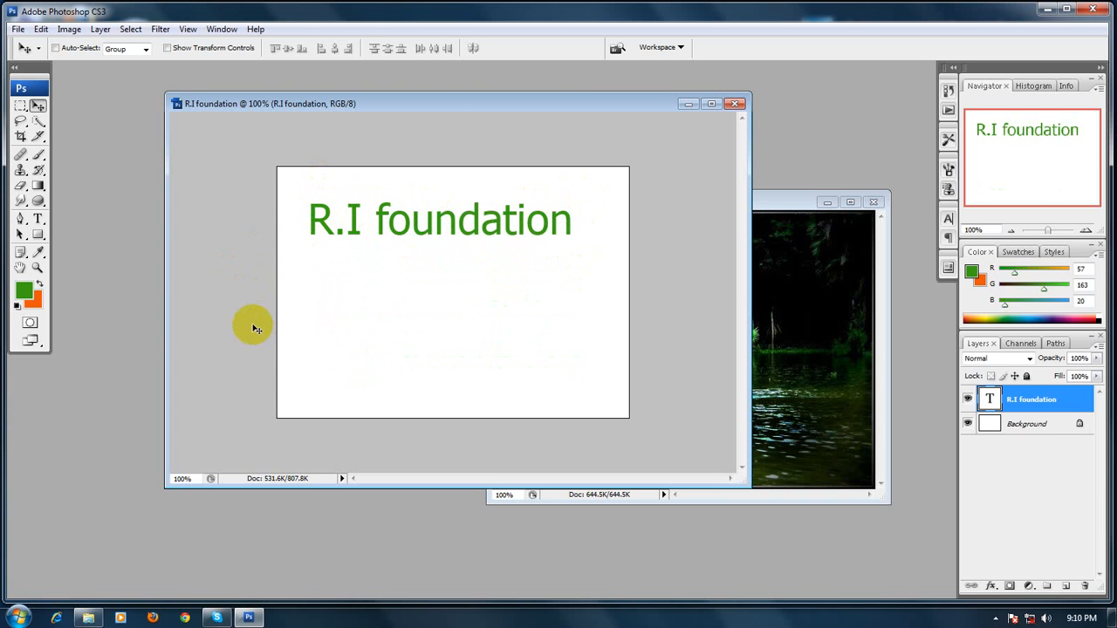
left_click(167, 49)
left_click_drag(474, 216, 490, 275)
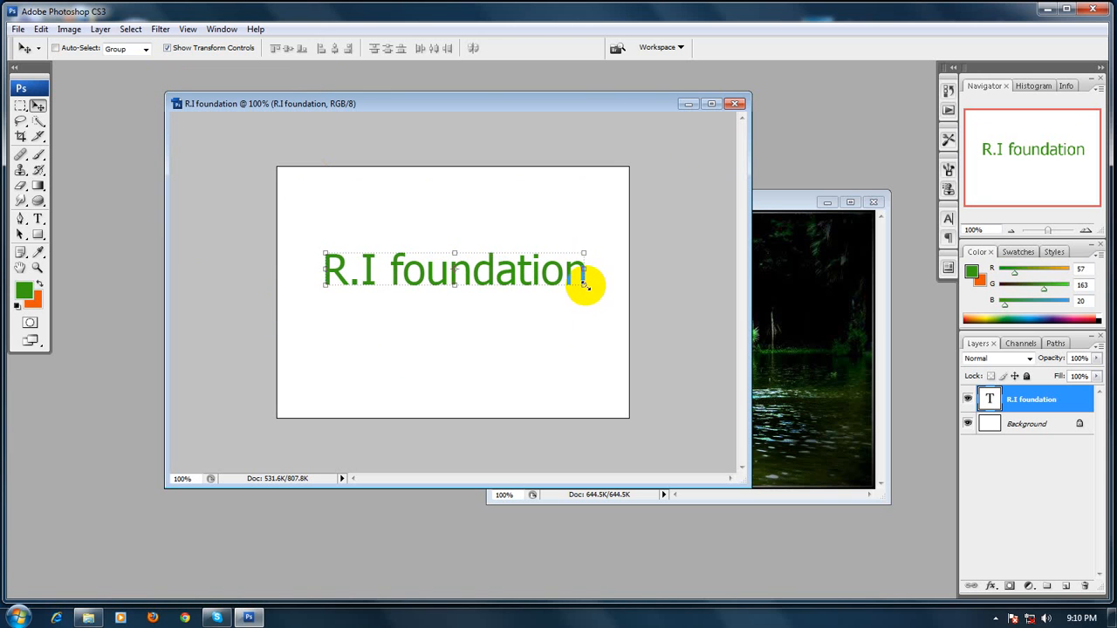
Scale the text proportionally down to about 67.3%, and scale the reduced text up to about 160.4%.
left_click_drag(585, 284, 486, 294)
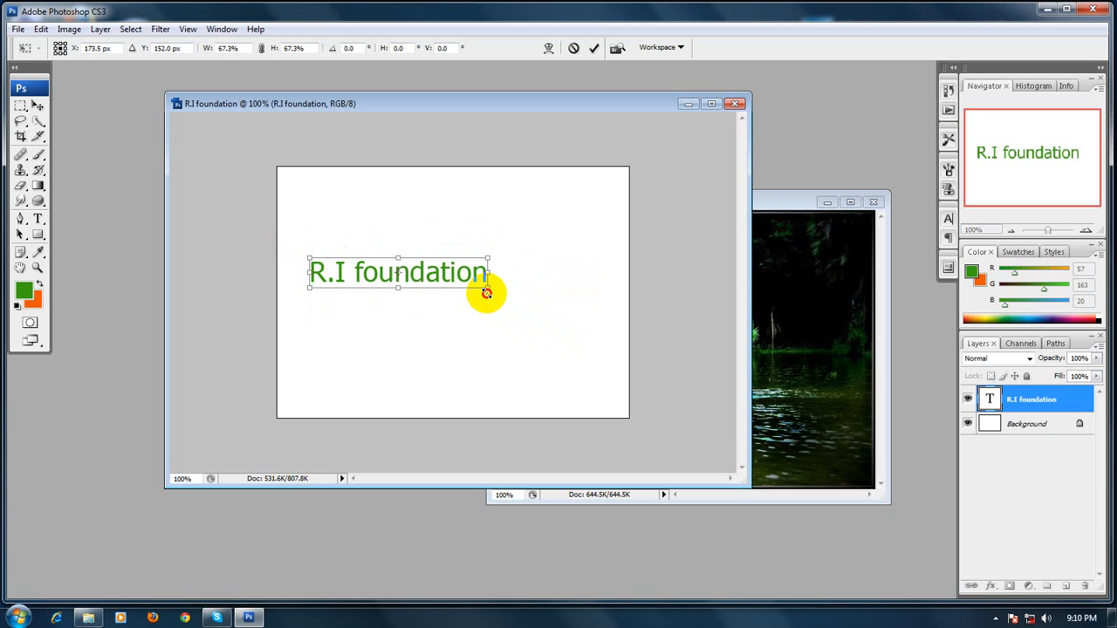
key("Return")
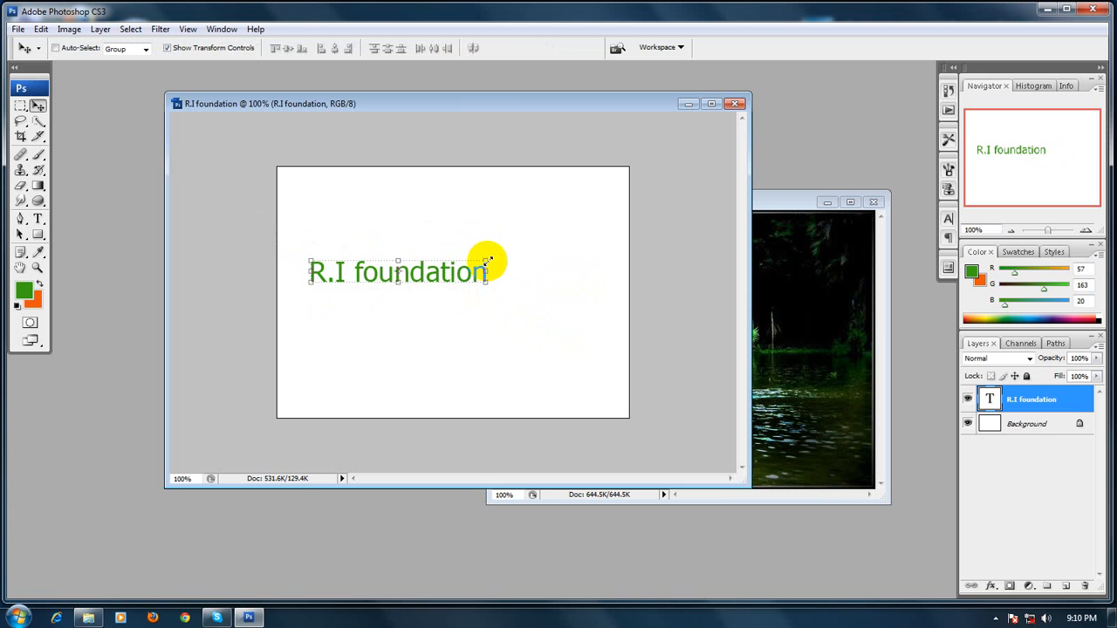
left_click_drag(487, 260, 535, 241)
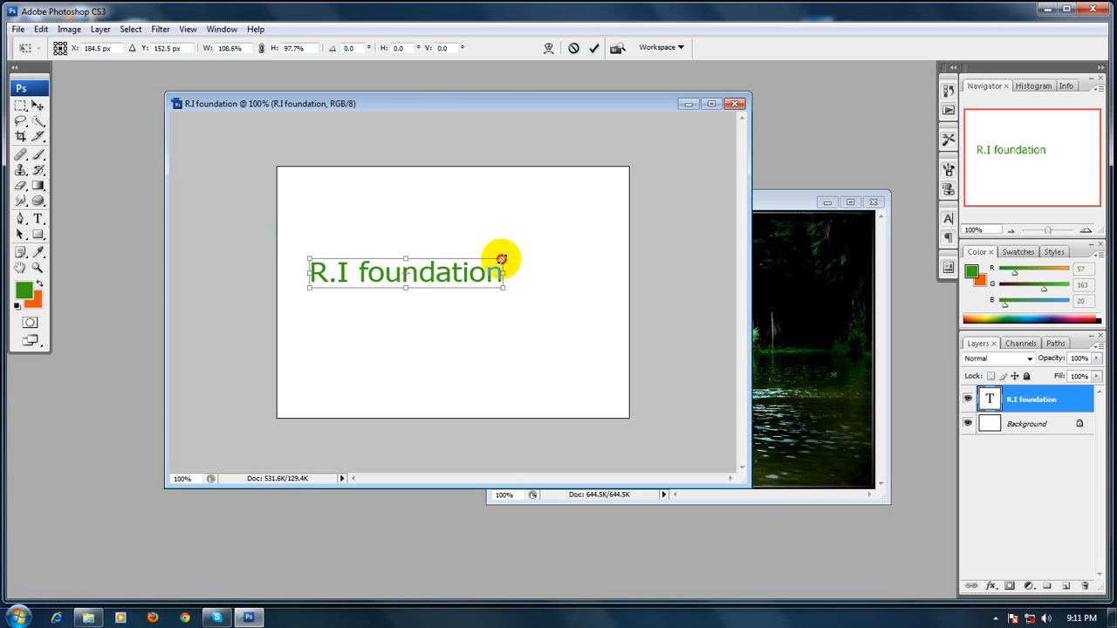
left_click_drag(474, 244, 584, 175)
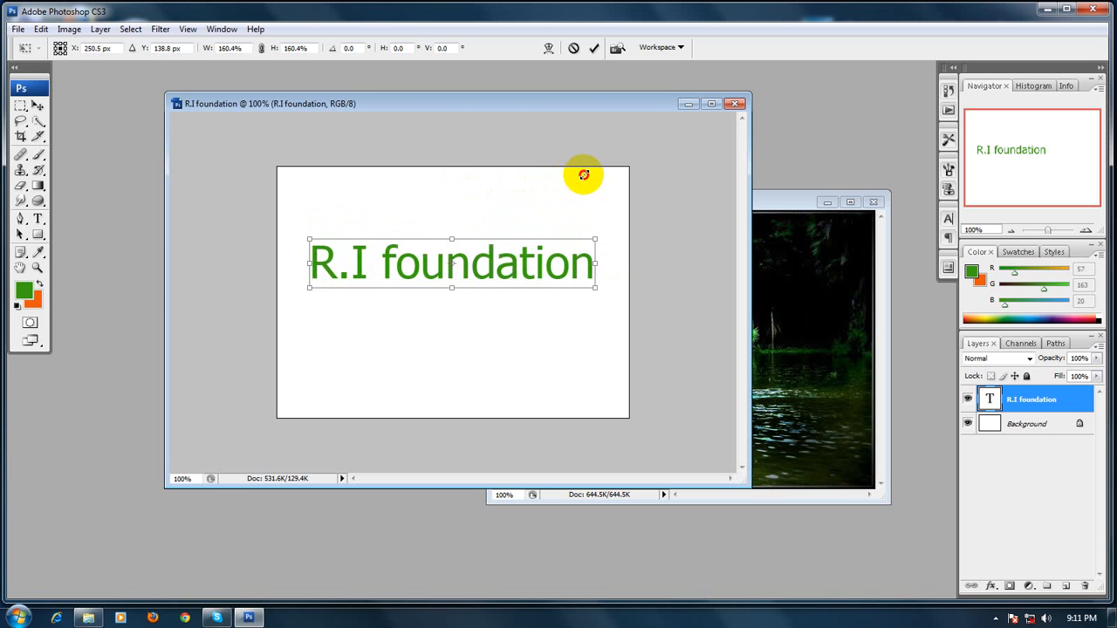
key("Return")
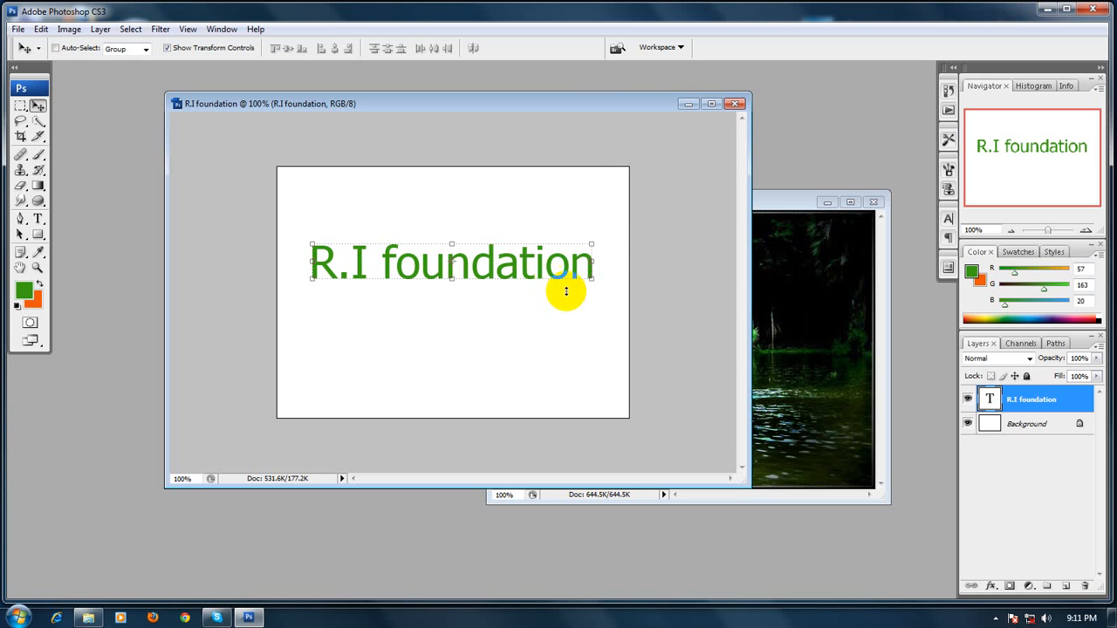
Try narrowing the text to about 44.3% of its width at full height, and undo that transformation.
left_click_drag(591, 262, 441, 276)
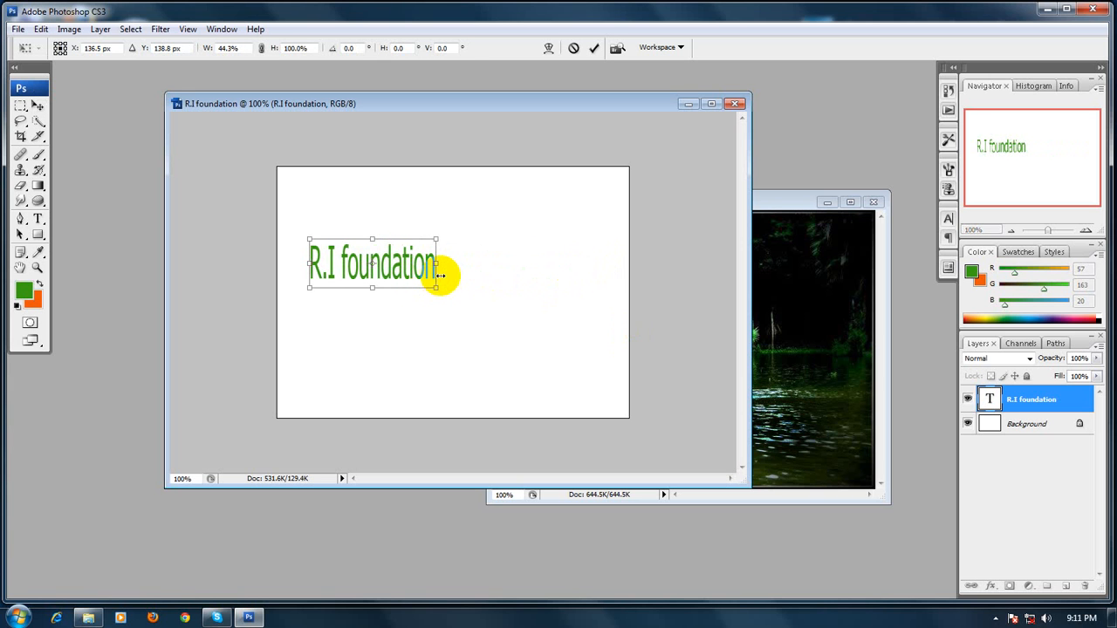
key("Return")
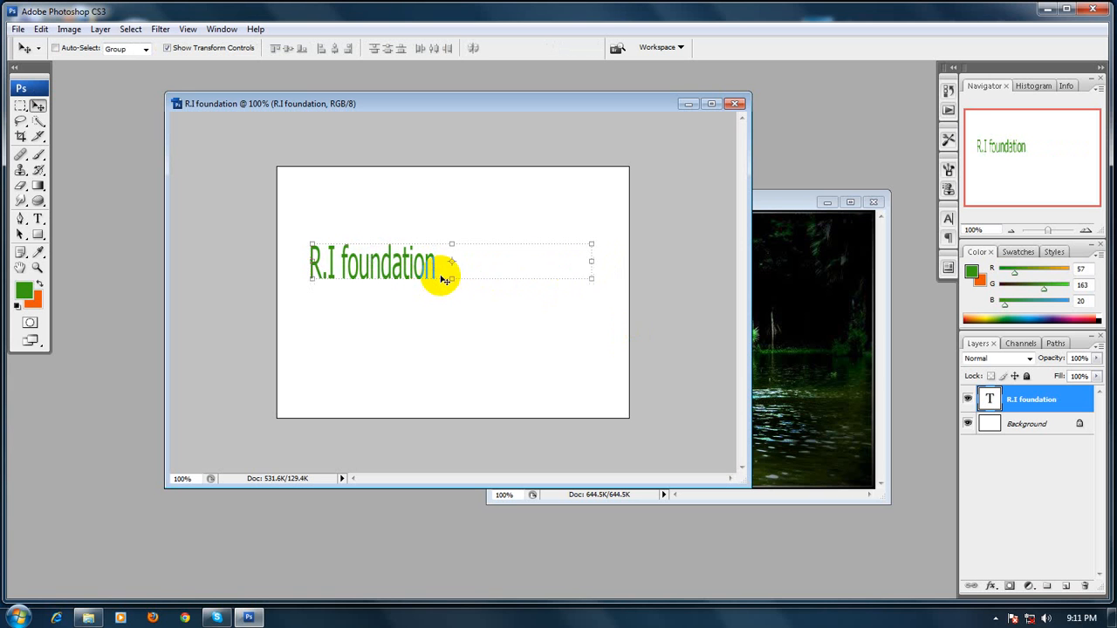
key("ctrl+z")
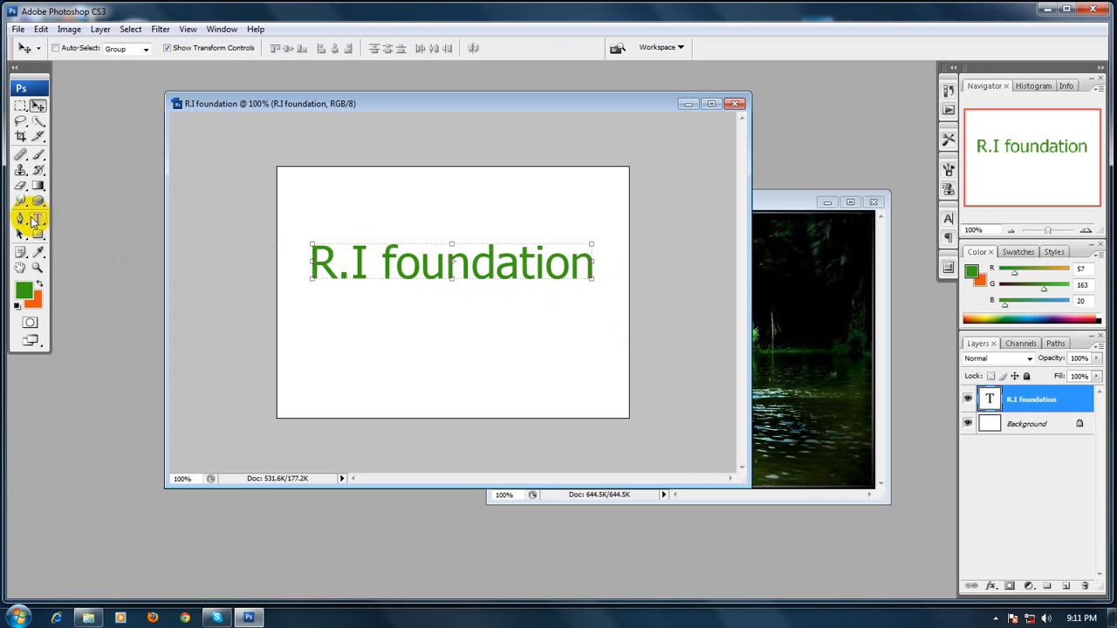
Move the "R.I foundation" text up near the upper edge of the canvas.
left_click_drag(33, 222, 84, 219)
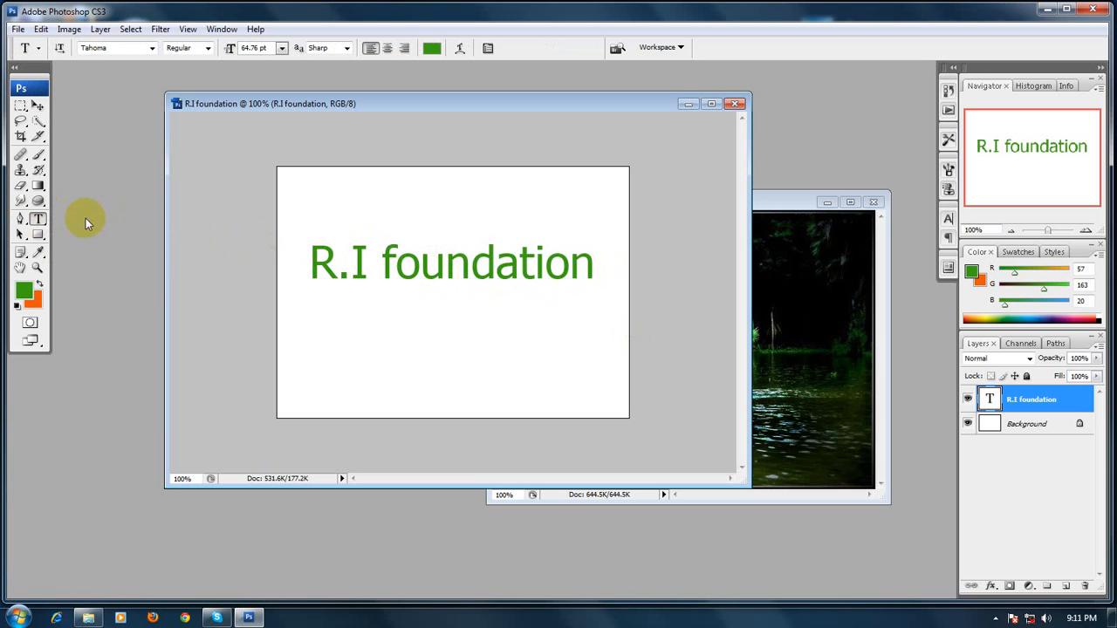
left_click(38, 107)
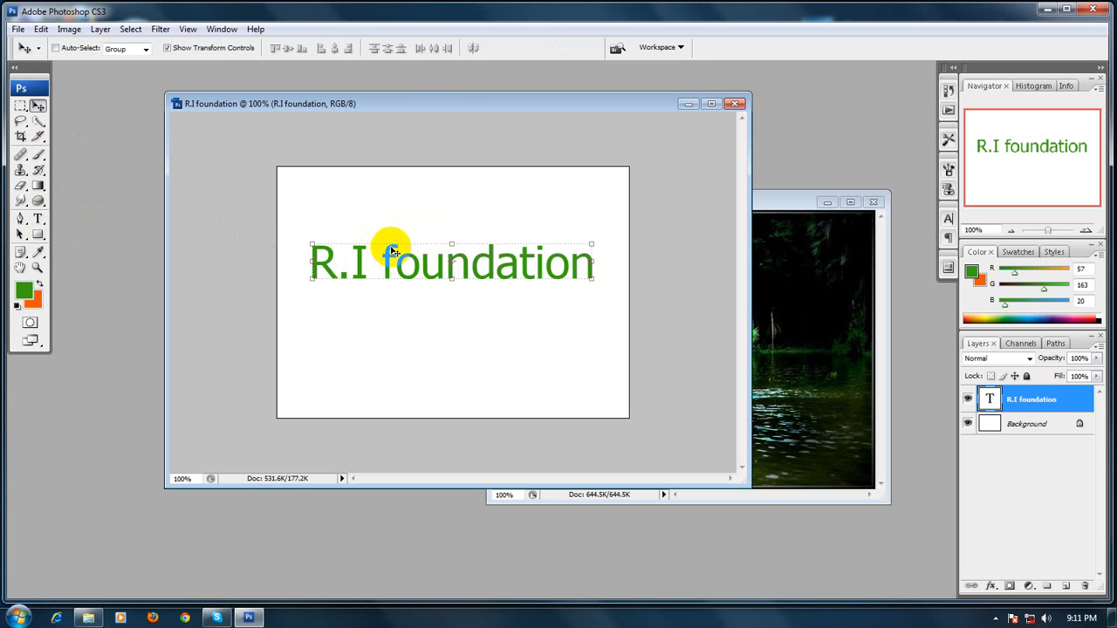
left_click_drag(389, 258, 381, 208)
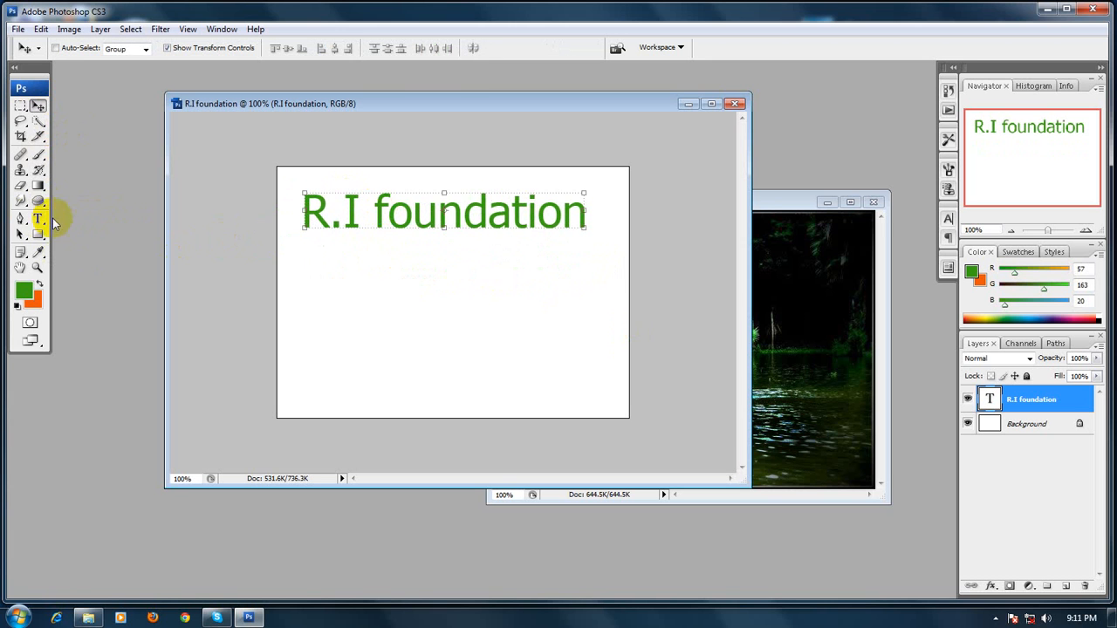
Try adding a separate text "R" below the end of the "R.I foundation" heading, and return to the Move tool.
left_click(37, 219)
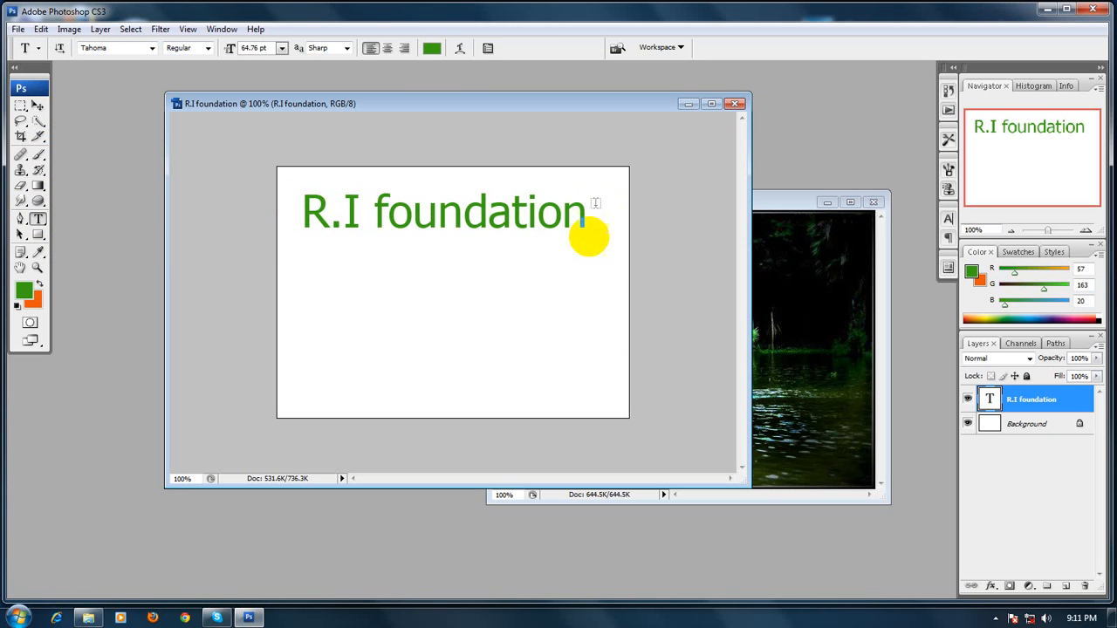
left_click(542, 268)
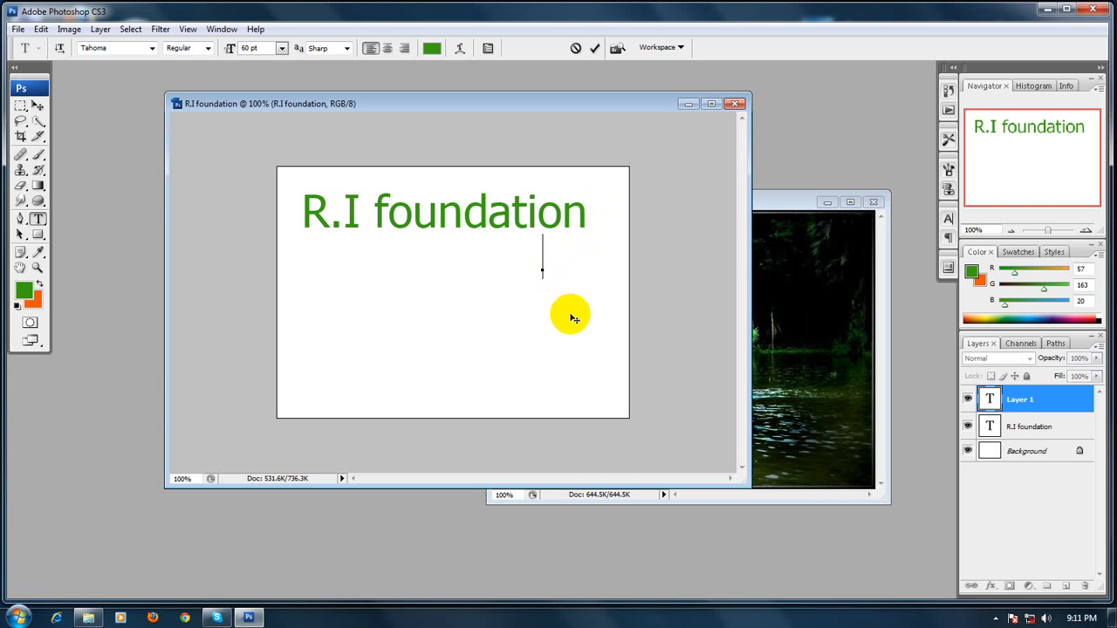
type("R")
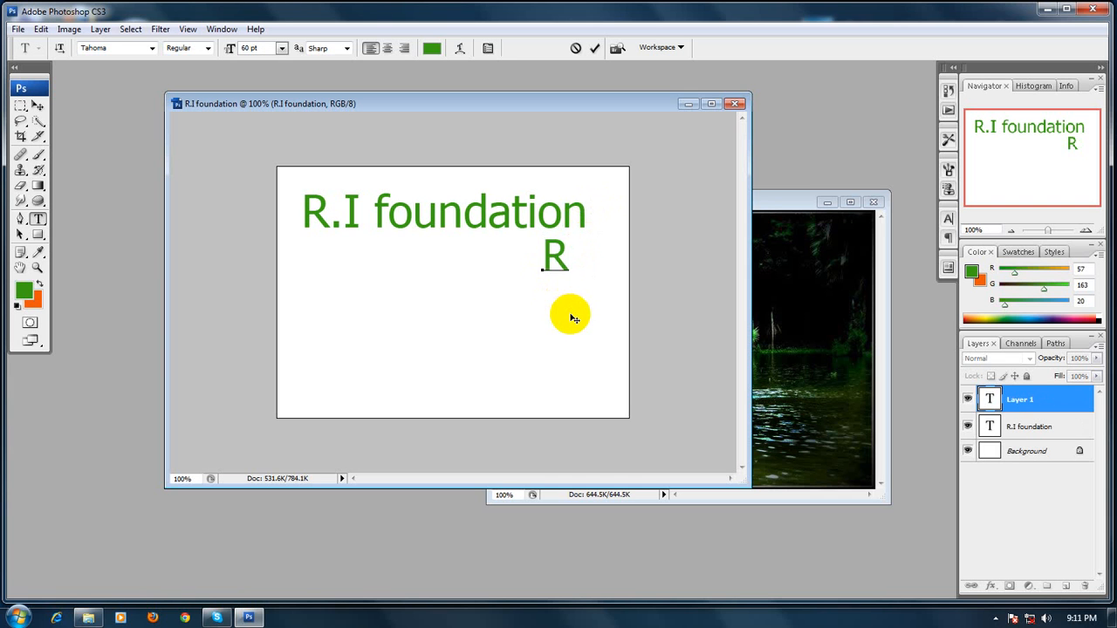
left_click(37, 105)
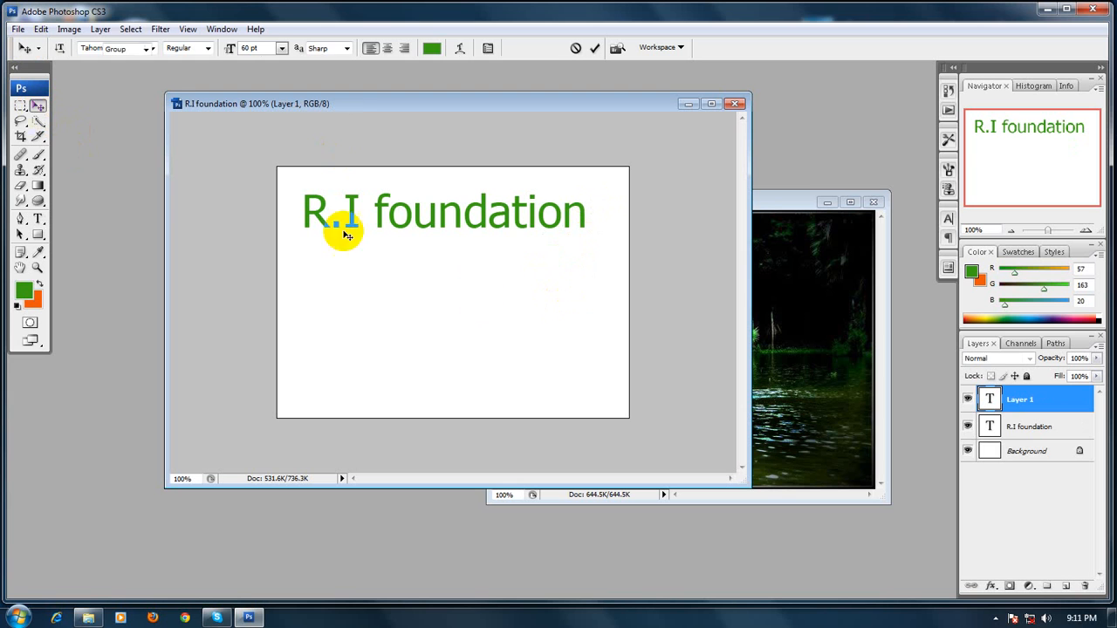
Try moving the "R.I foundation" heading while the empty Layer 1 is active, and switch between the two text layers.
left_click_drag(330, 238, 431, 227)
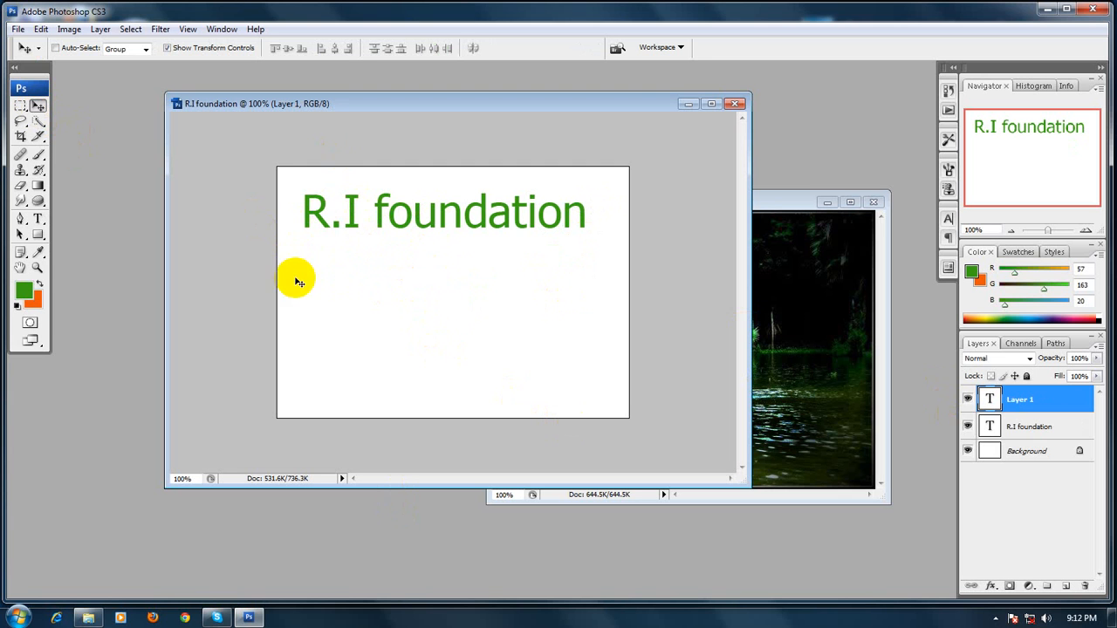
left_click(318, 216)
left_click(408, 208)
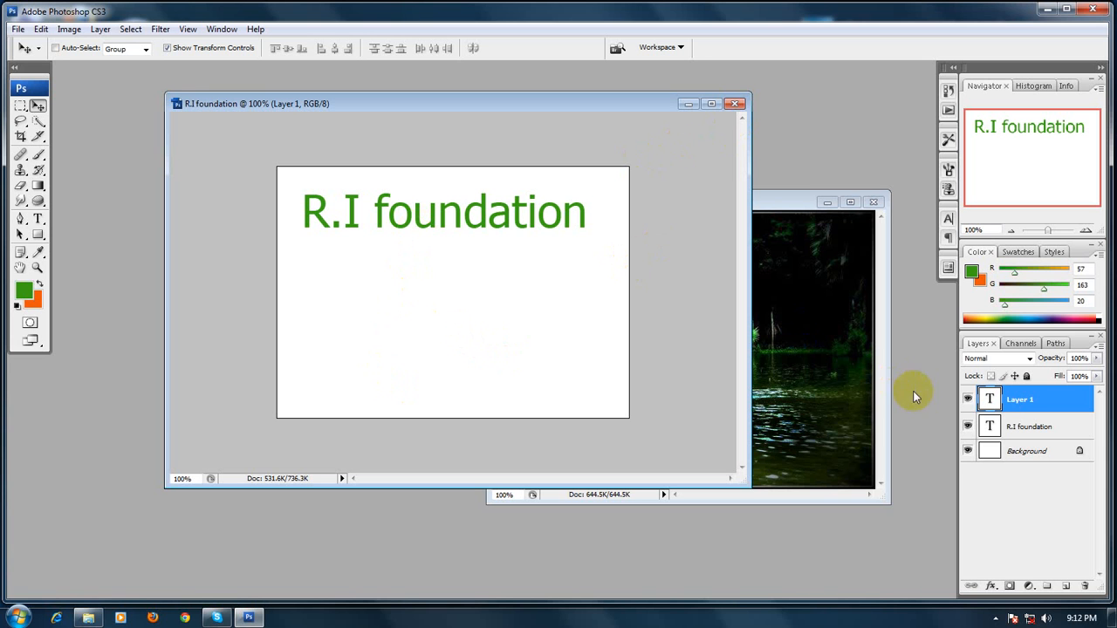
left_click(1024, 431)
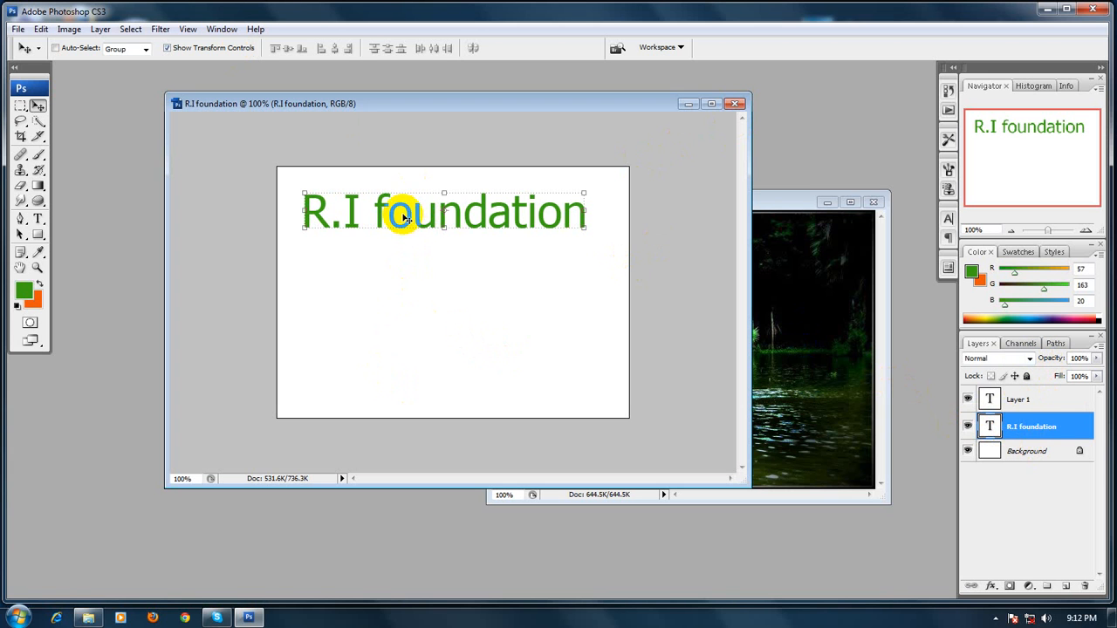
left_click(1022, 401)
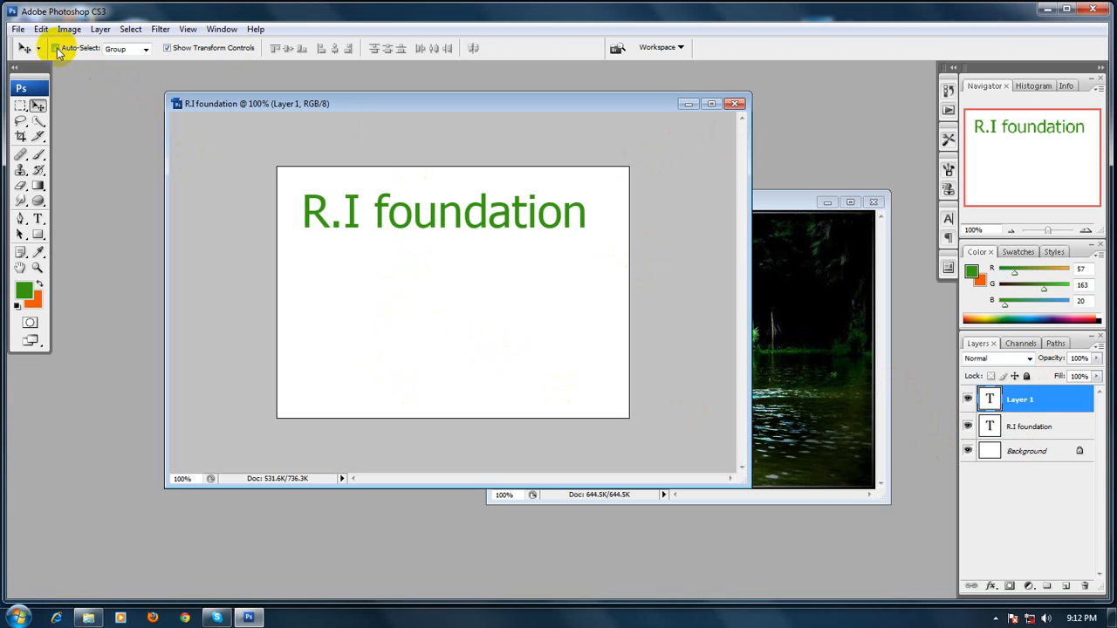
Turn on Auto-Select for the Move tool and move the "R.I foundation" heading a little down the canvas.
left_click(445, 214)
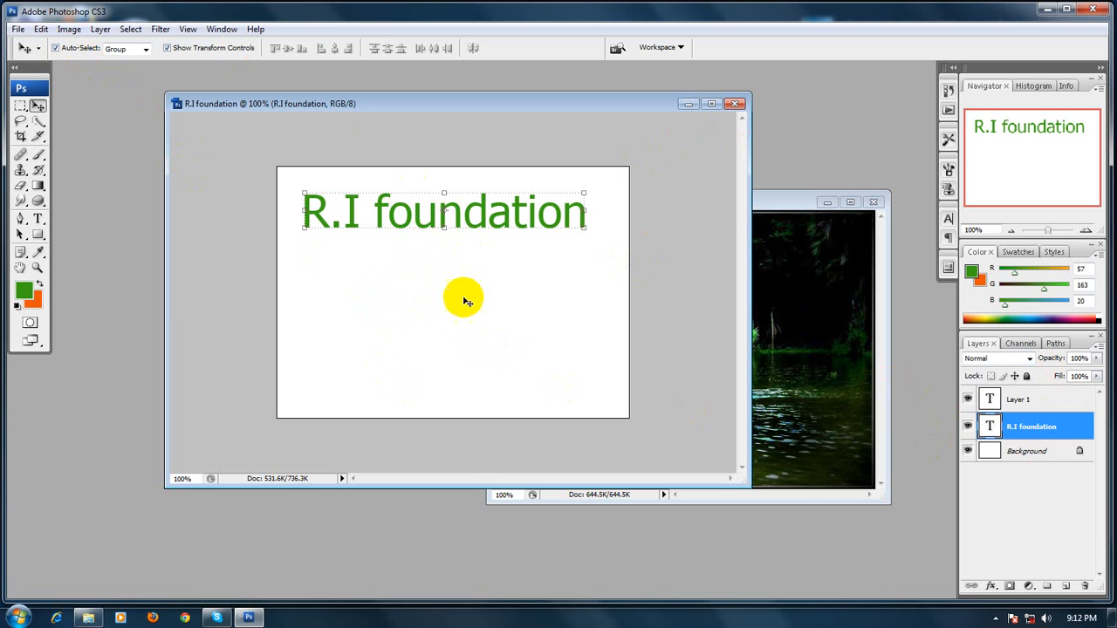
left_click(1043, 404)
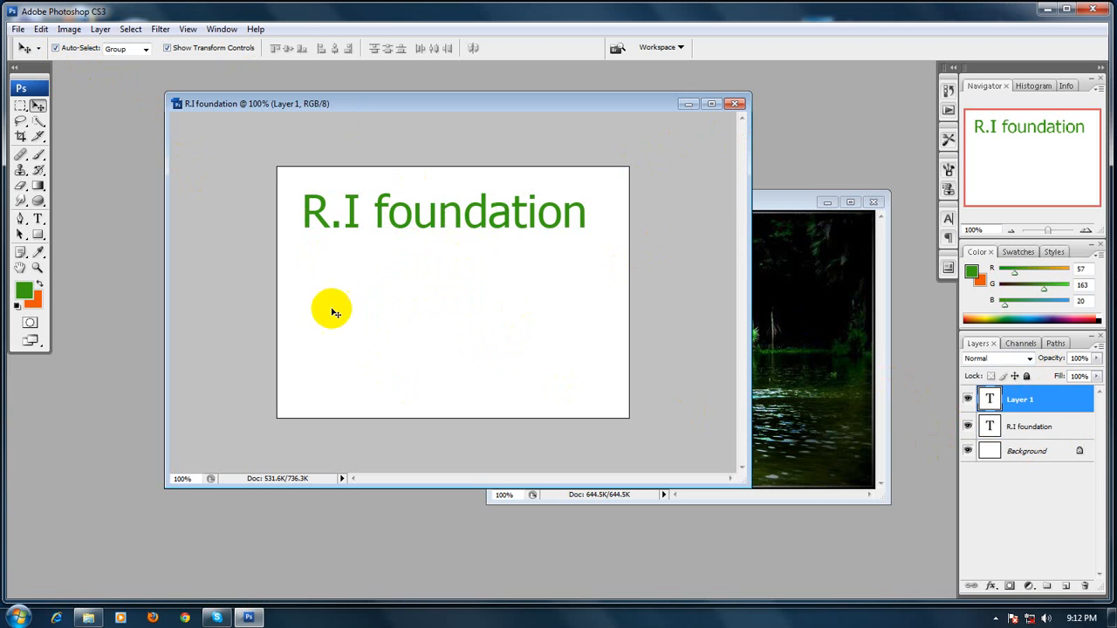
left_click(383, 206)
left_click_drag(383, 206, 385, 247)
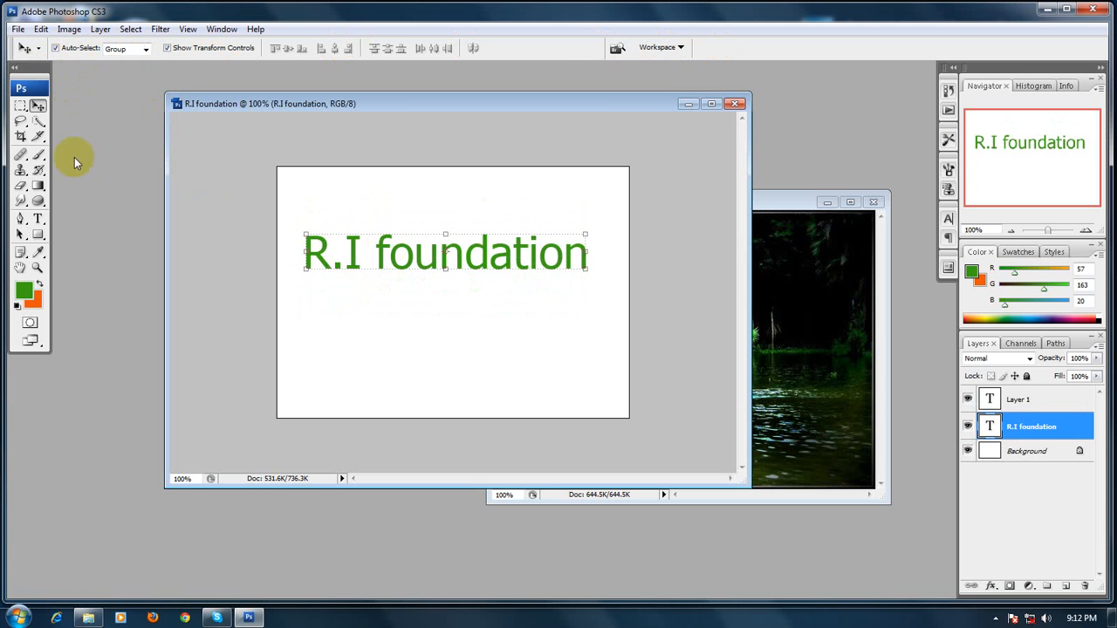
Delete the "R.I foundation" text layer and the empty Layer 1, leaving only the Background.
left_click(23, 109)
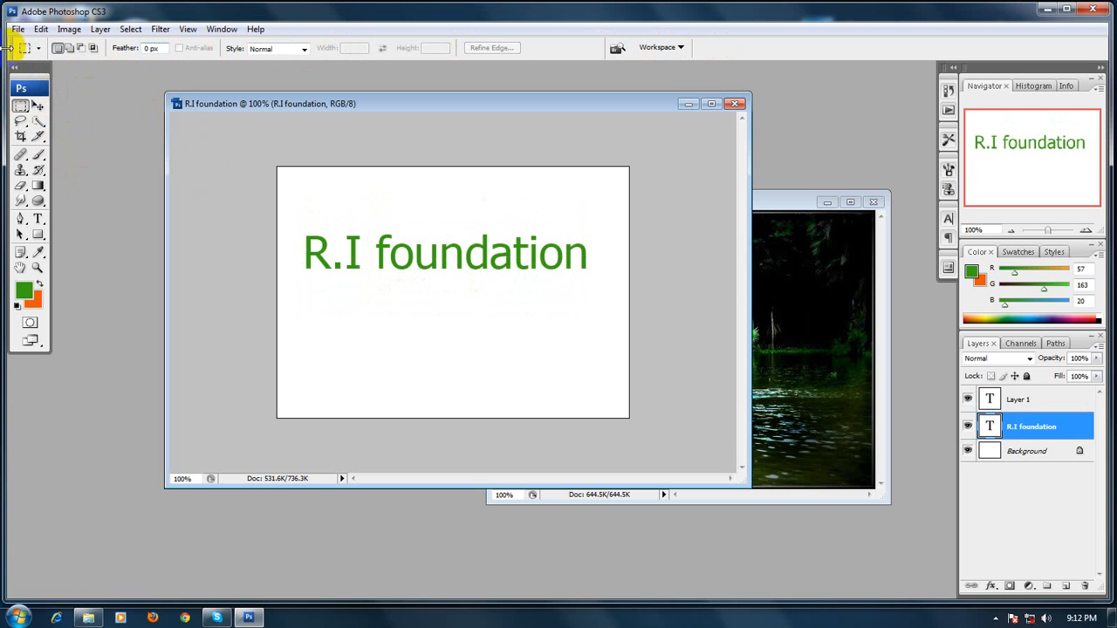
left_click(37, 106)
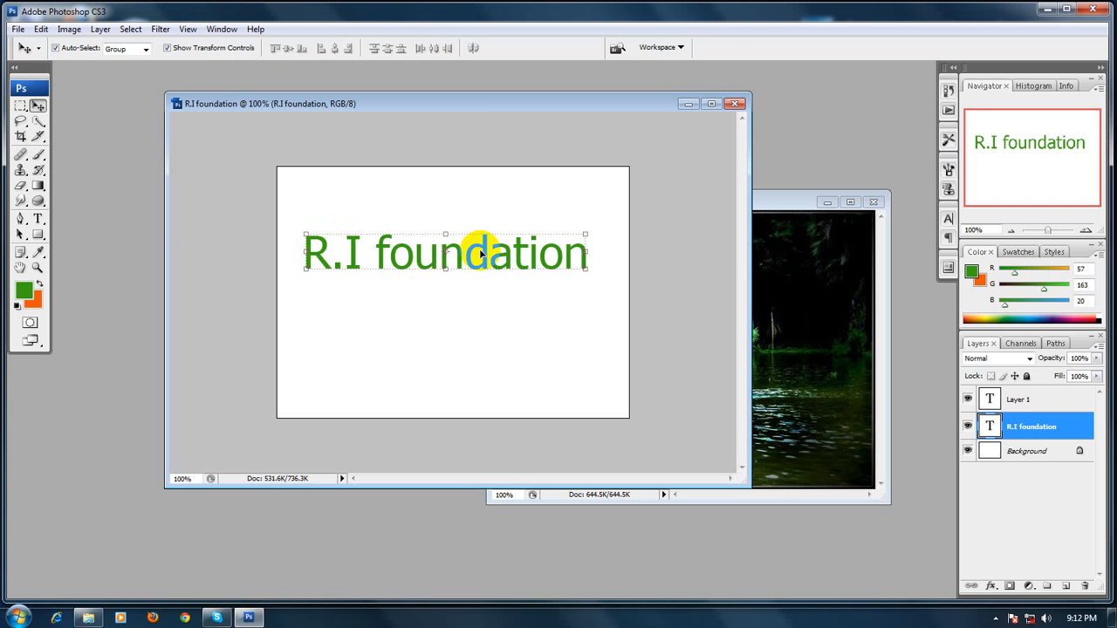
mouse_move(407, 254)
left_mouse_down()
mouse_move(407, 291)
mouse_move(409, 259)
left_mouse_up()
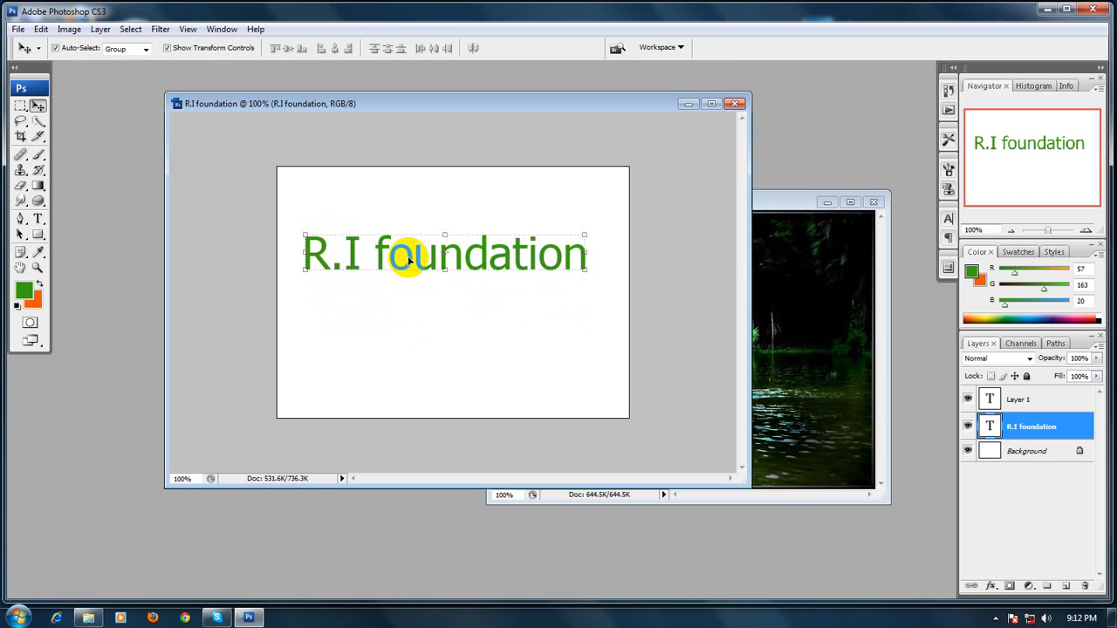
key("Delete")
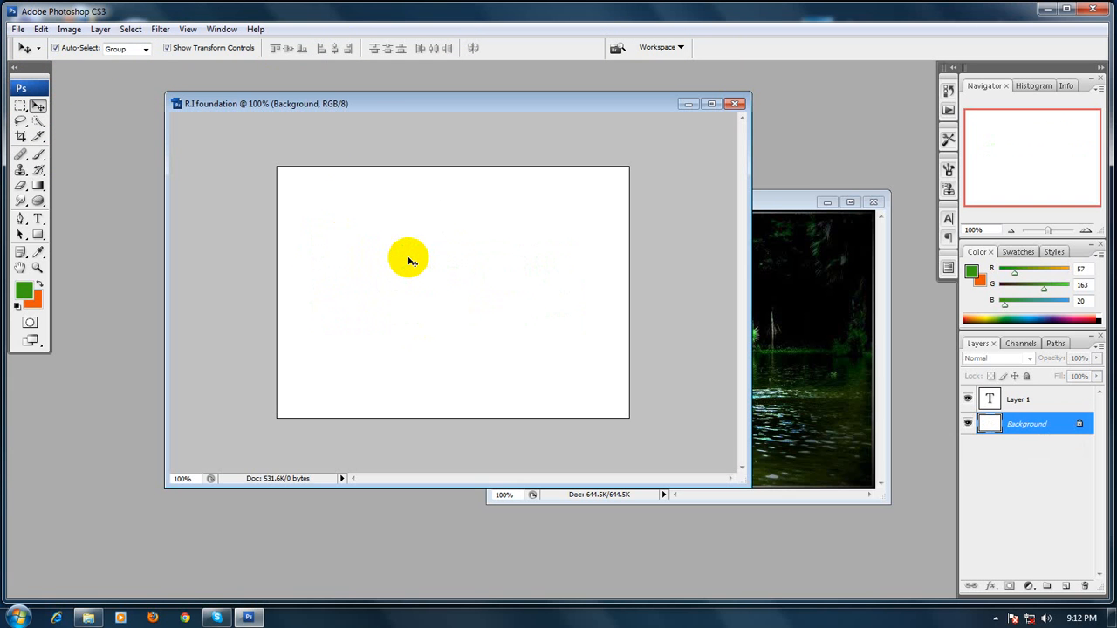
left_click(1044, 403)
key("Delete")
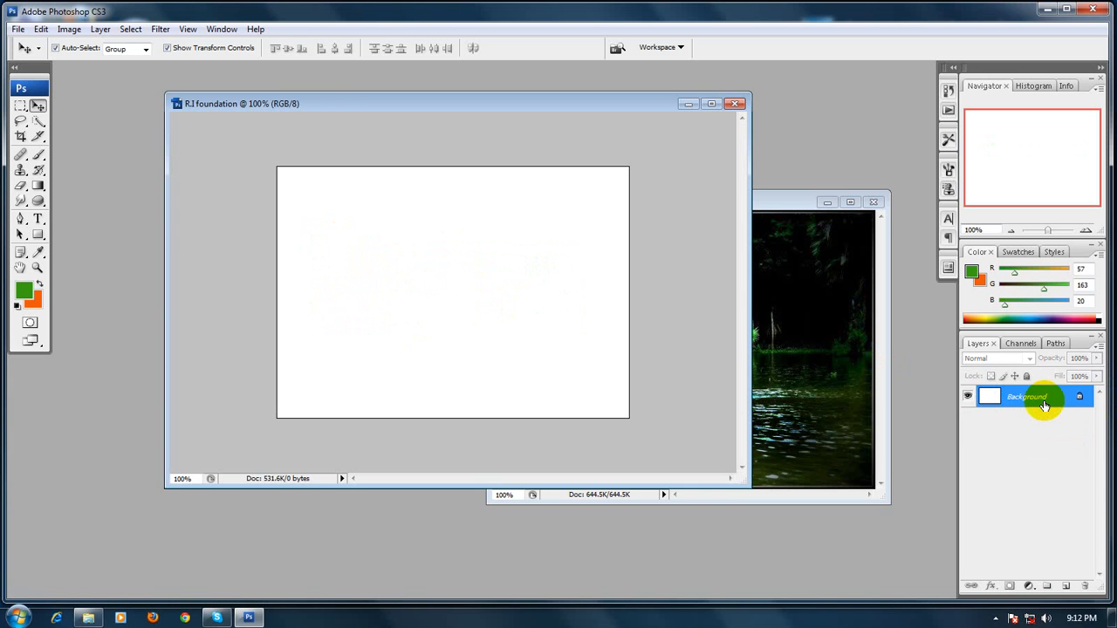
Add the text "R.I Foundation" near the canvas's upper left corner with the Vertical Type tool in 60 pt Tahoma.
left_click(37, 218)
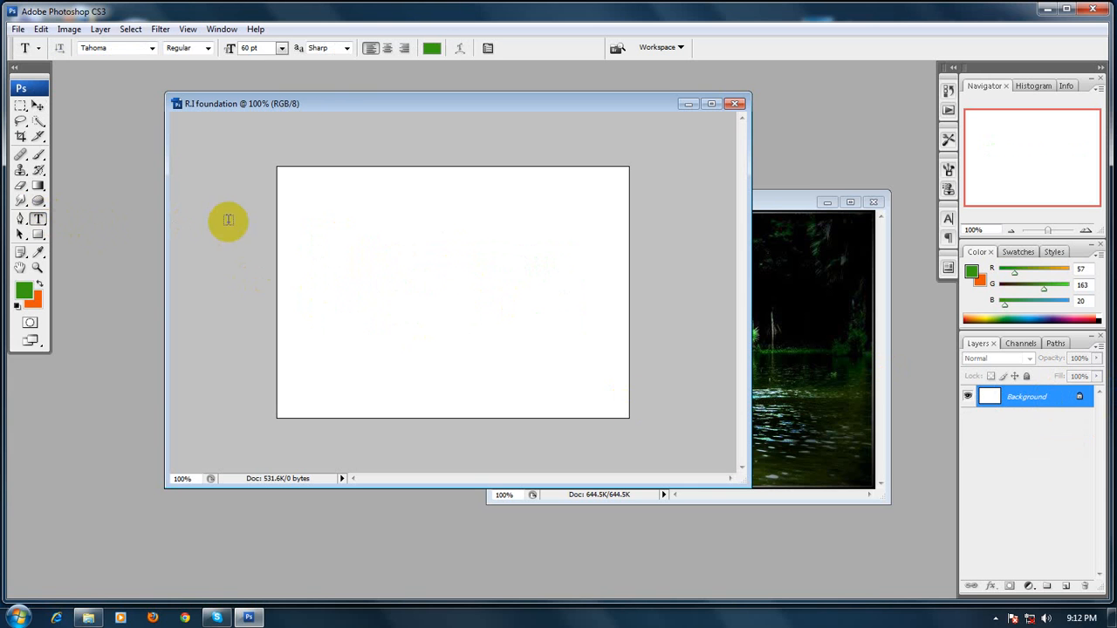
right_click(41, 220)
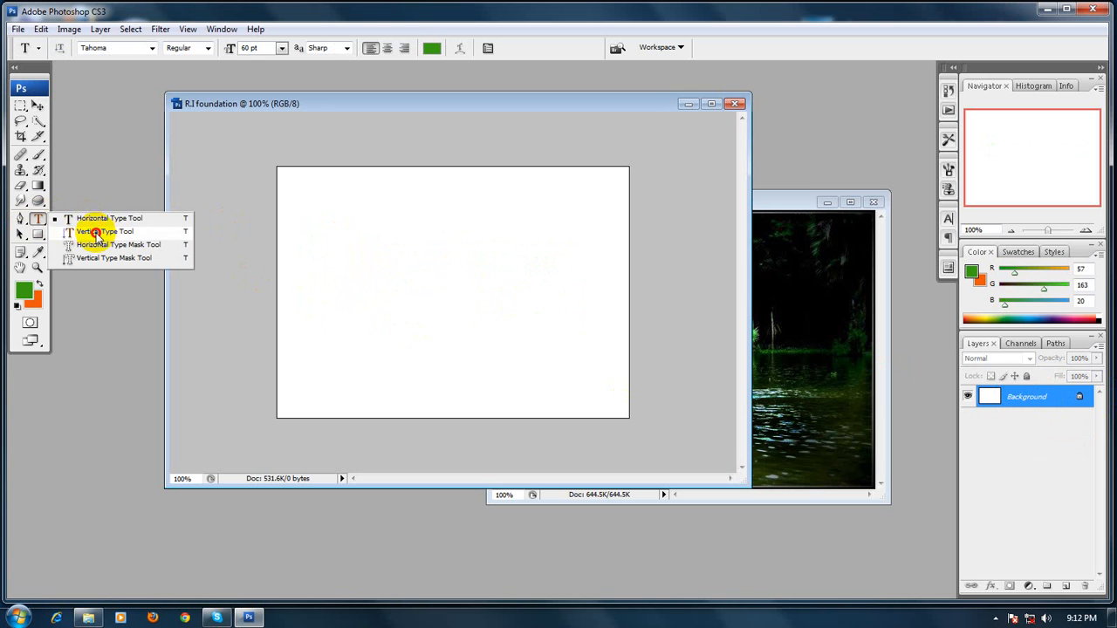
left_click(96, 231)
left_click(328, 188)
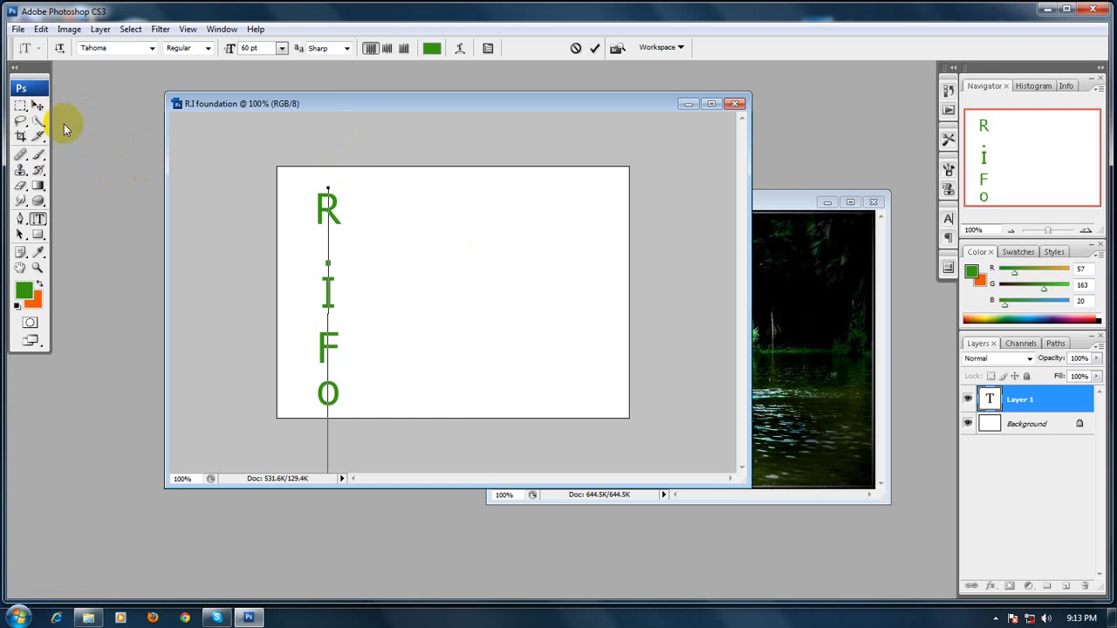
left_click(38, 105)
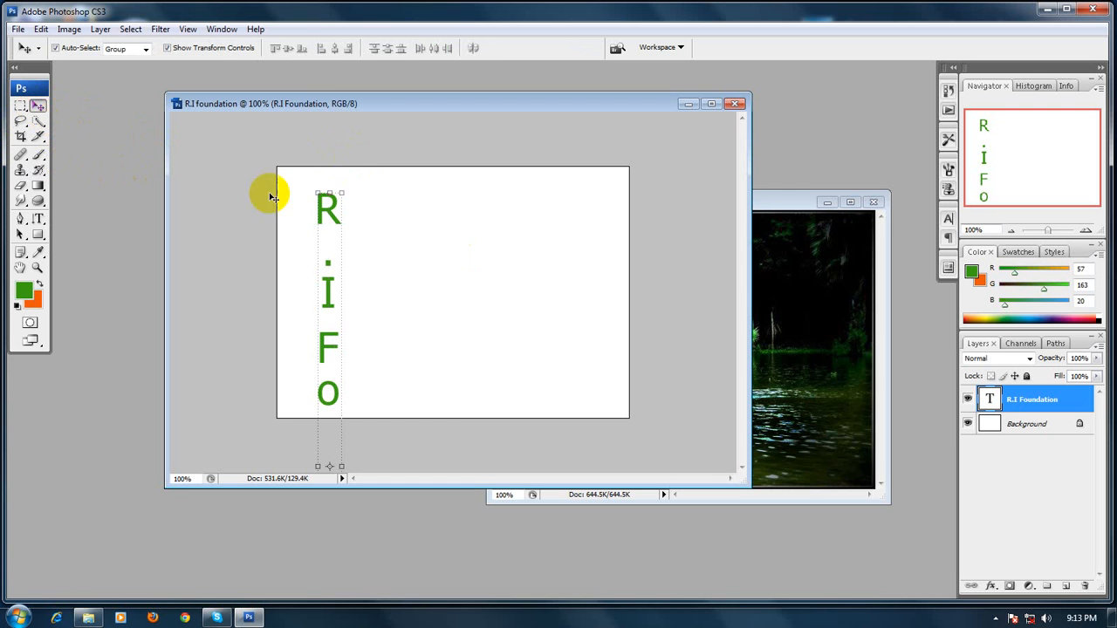
Scale the vertical text down to 27.0% in width and height, place it near the canvas's left edge, and deselect it.
left_click(343, 191)
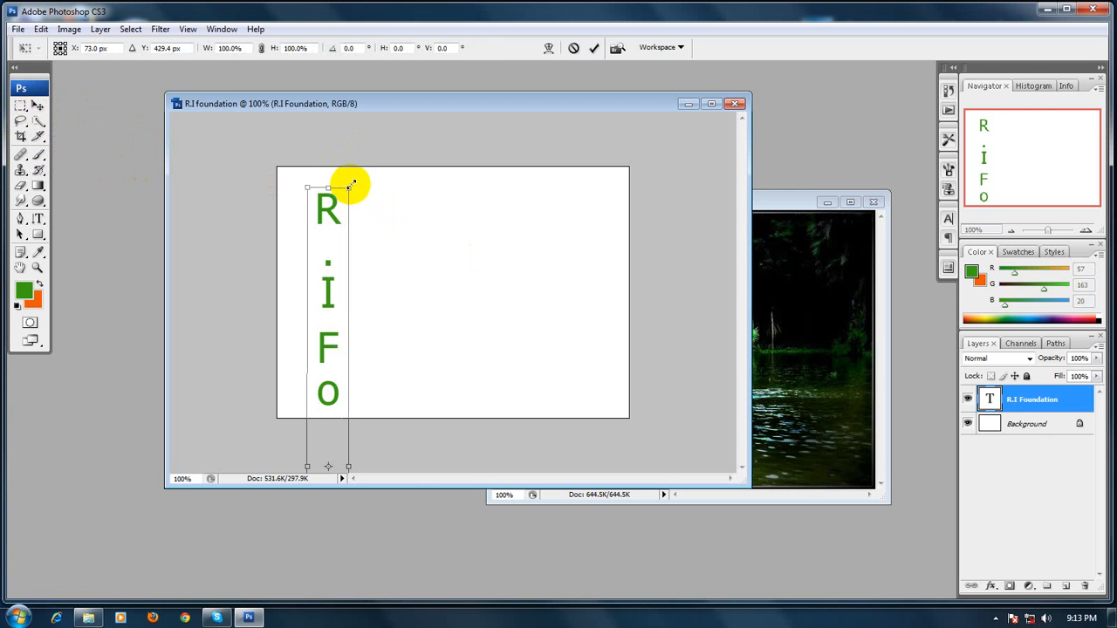
left_click_drag(352, 185, 320, 311)
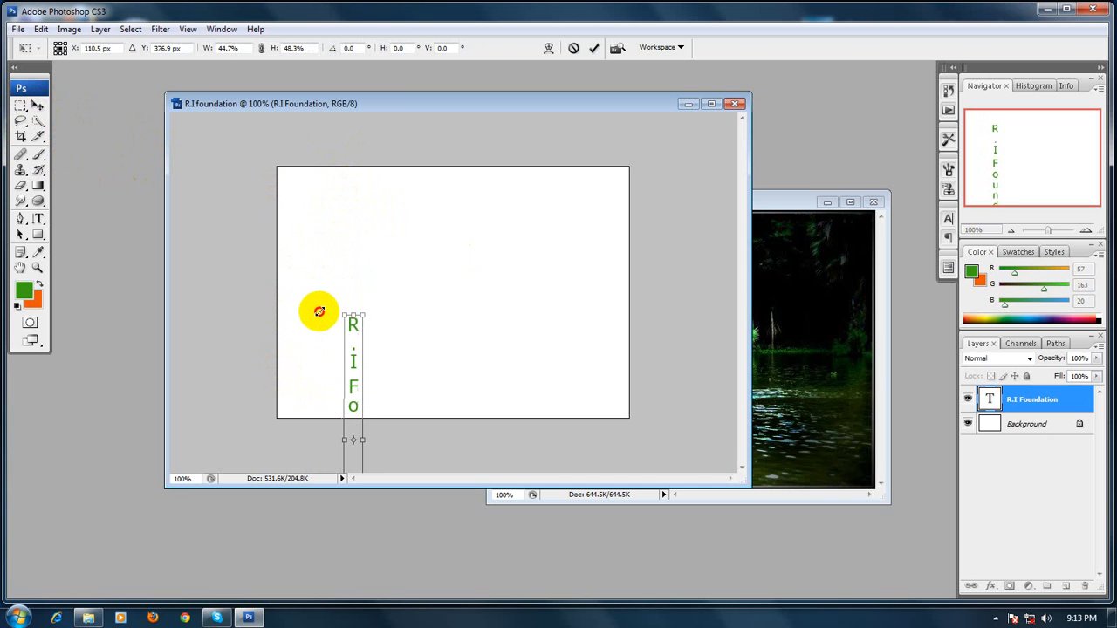
left_click_drag(353, 360, 328, 233)
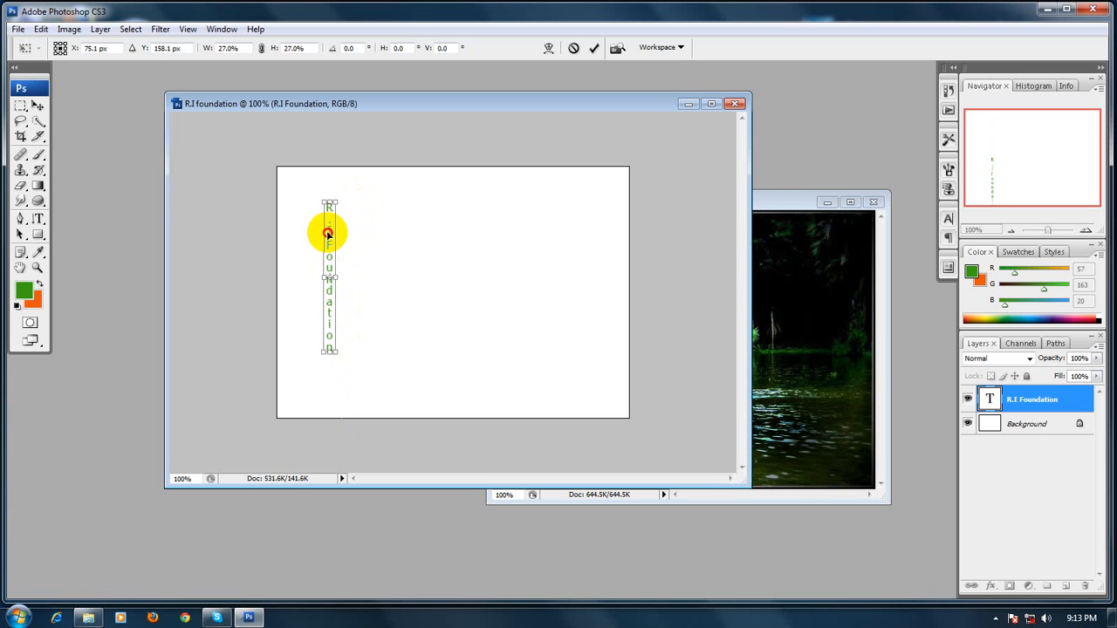
key("Return")
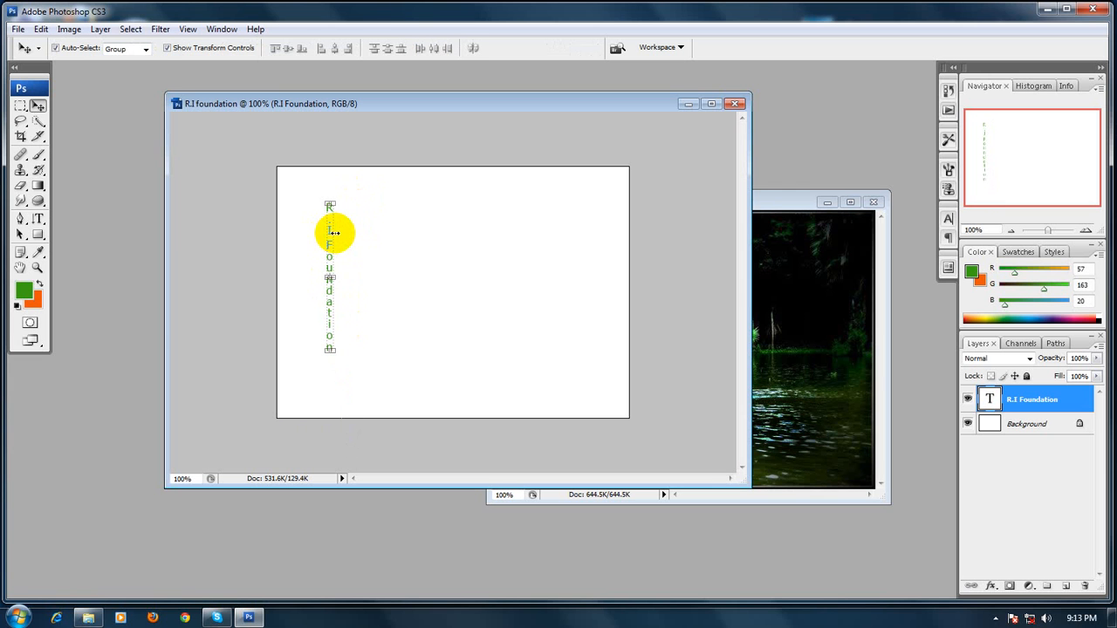
left_click(414, 348)
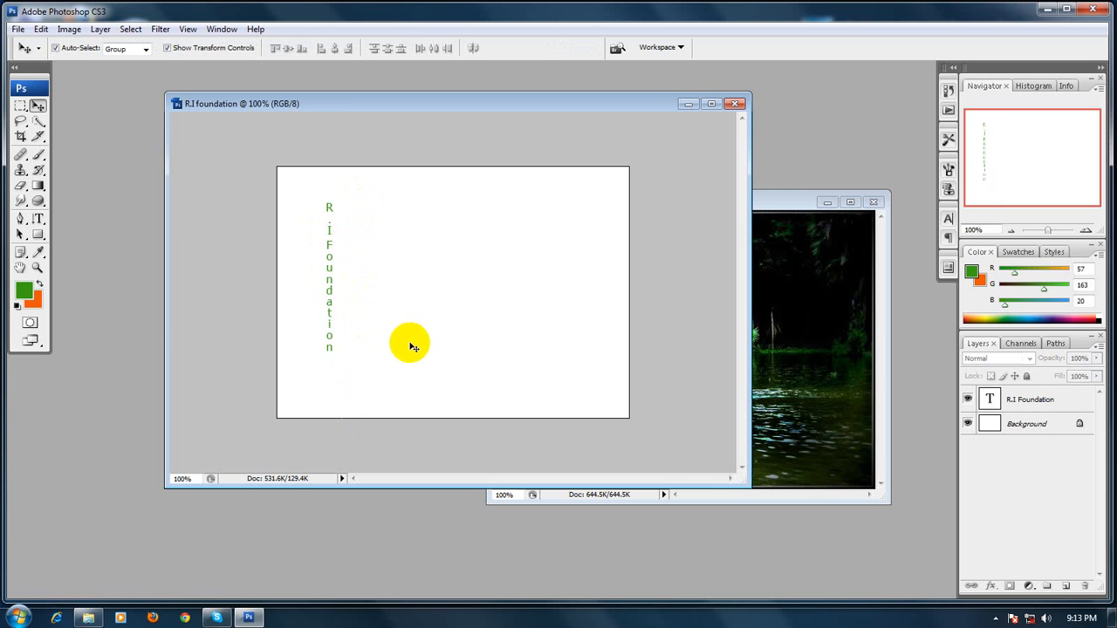
Choose the Horizontal Type Mask tool and shift the document window slightly down and to the left.
left_click(40, 219)
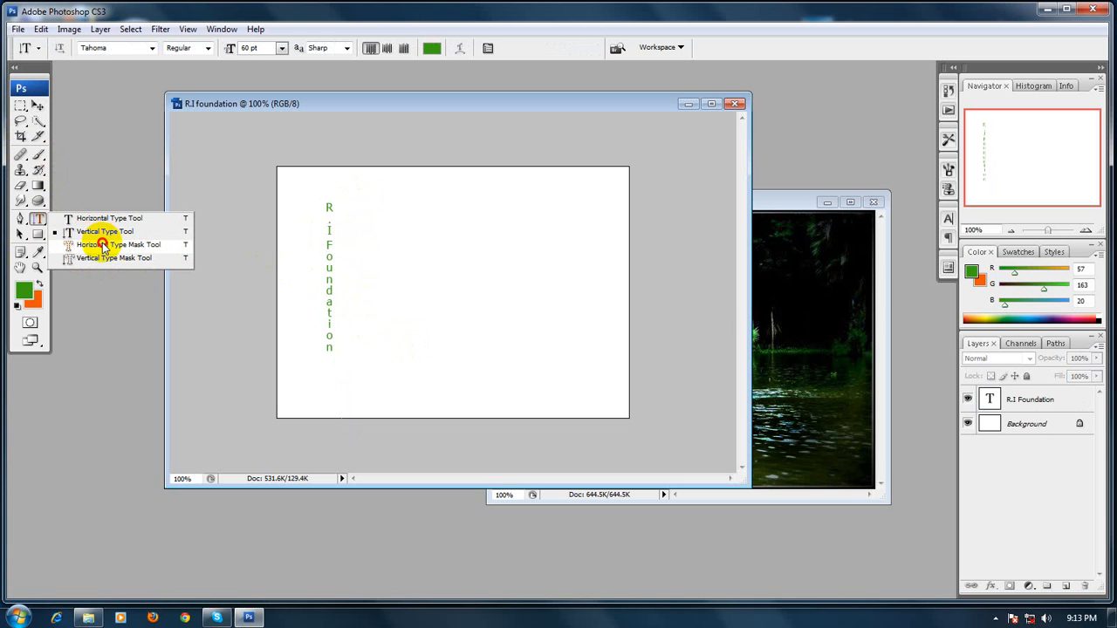
left_click(103, 246)
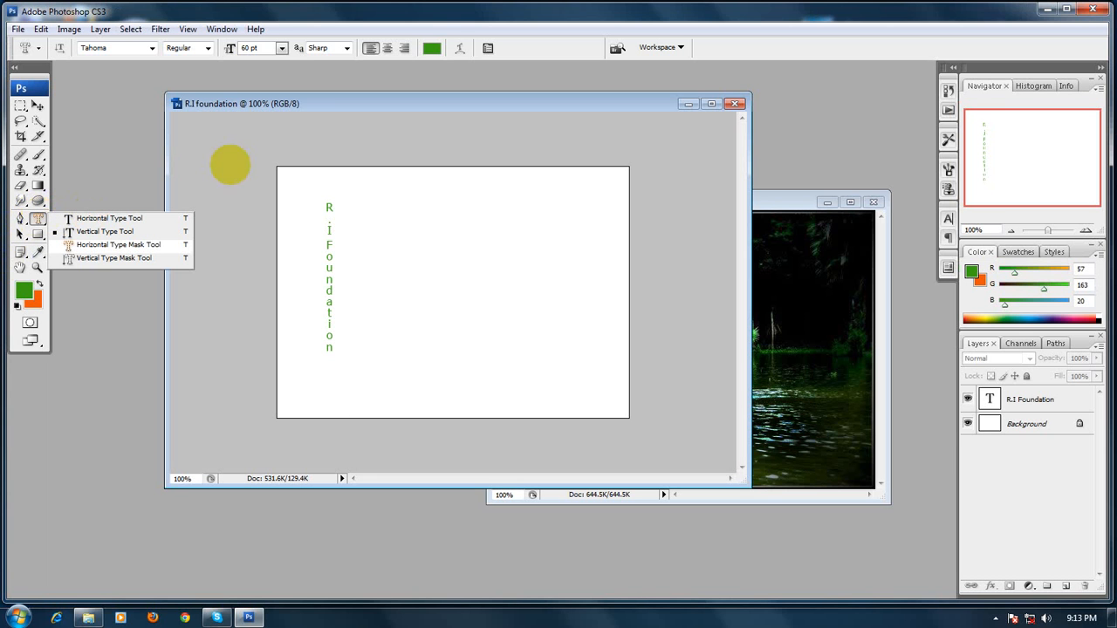
left_click(38, 110)
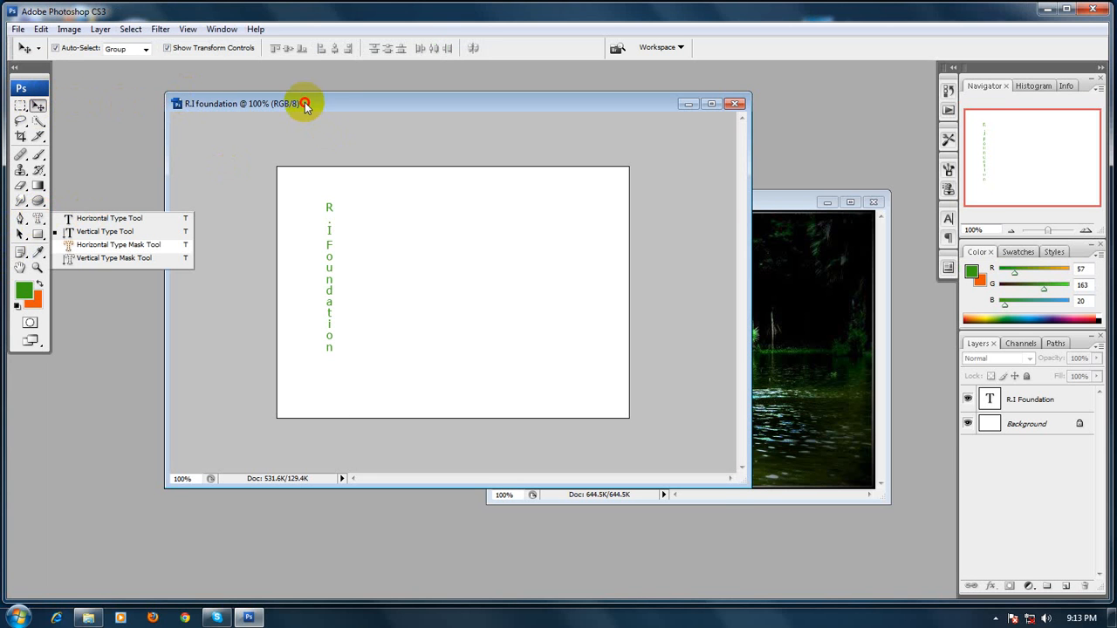
left_click_drag(319, 103, 279, 140)
left_click(38, 218)
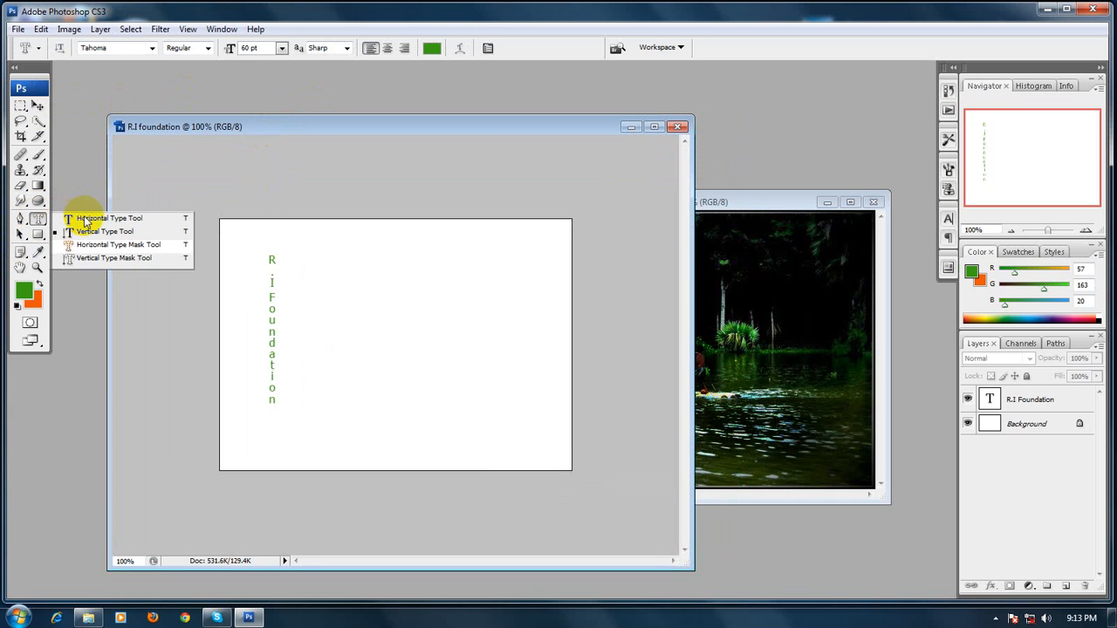
Try drawing a closed, curved green shape beside the vertical text with the Pen tool.
left_click(20, 219)
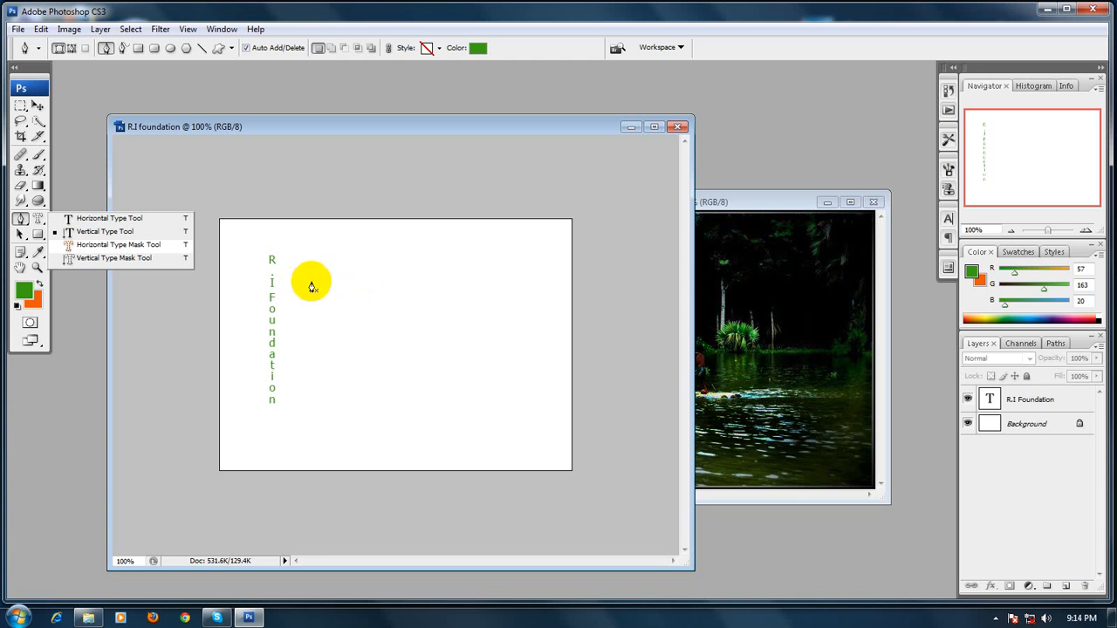
left_click(319, 301)
left_click_drag(408, 270, 518, 279)
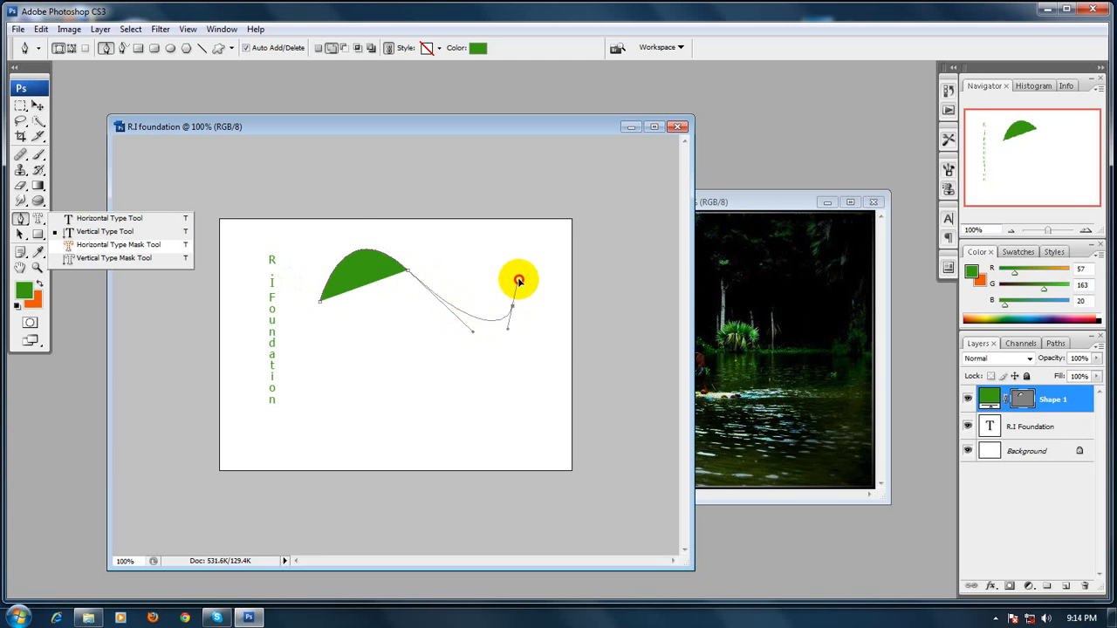
left_click_drag(490, 402, 391, 464)
left_click_drag(338, 390, 375, 327)
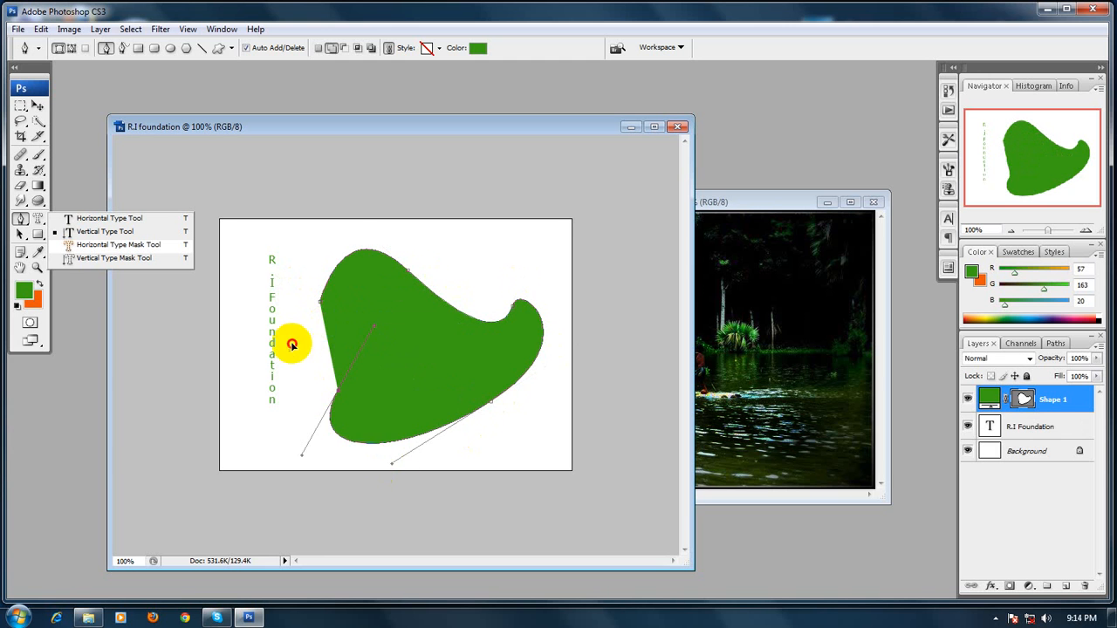
left_click_drag(298, 344, 268, 324)
left_click(321, 303)
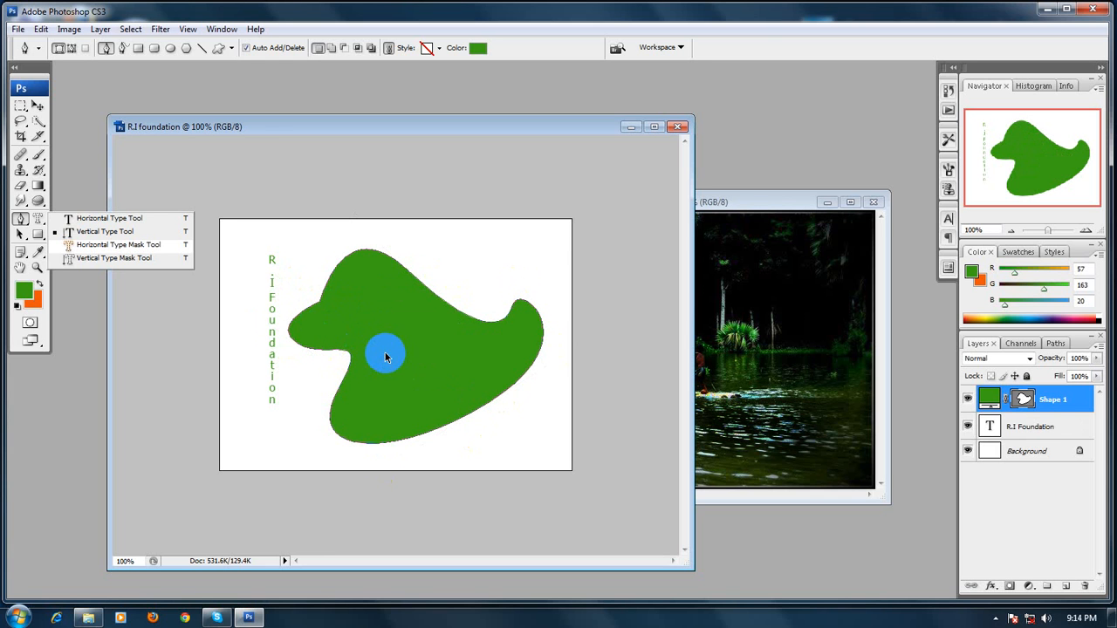
Undo the entire green Pen shape, back to the vertical text alone.
key("ctrl+z")
key("ctrl+alt+z")
key("ctrl+alt+z")
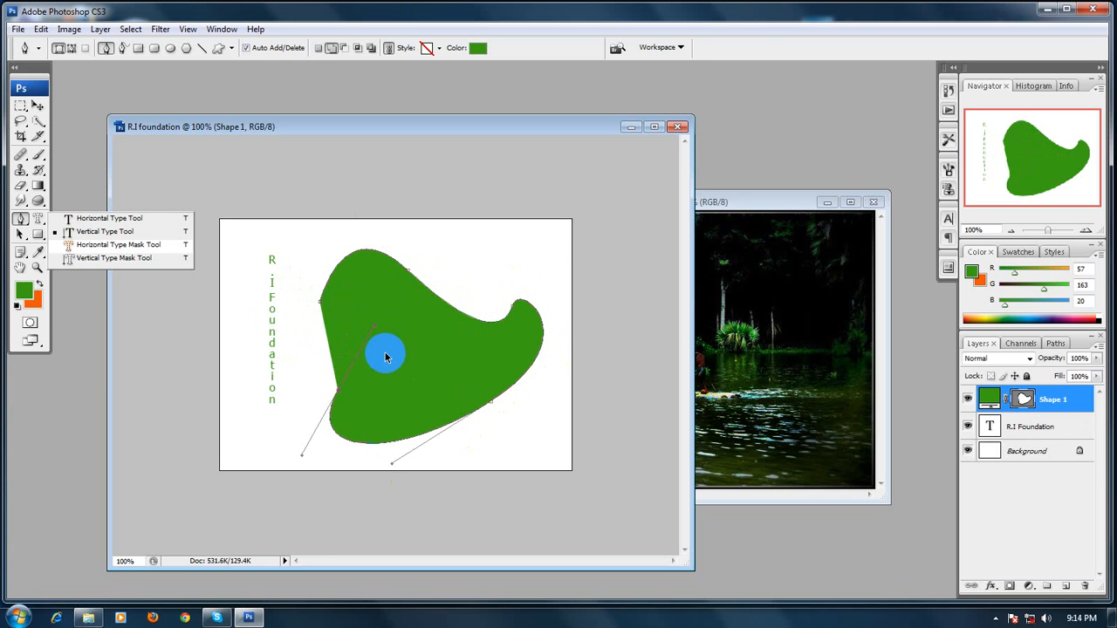
key("ctrl+alt+z")
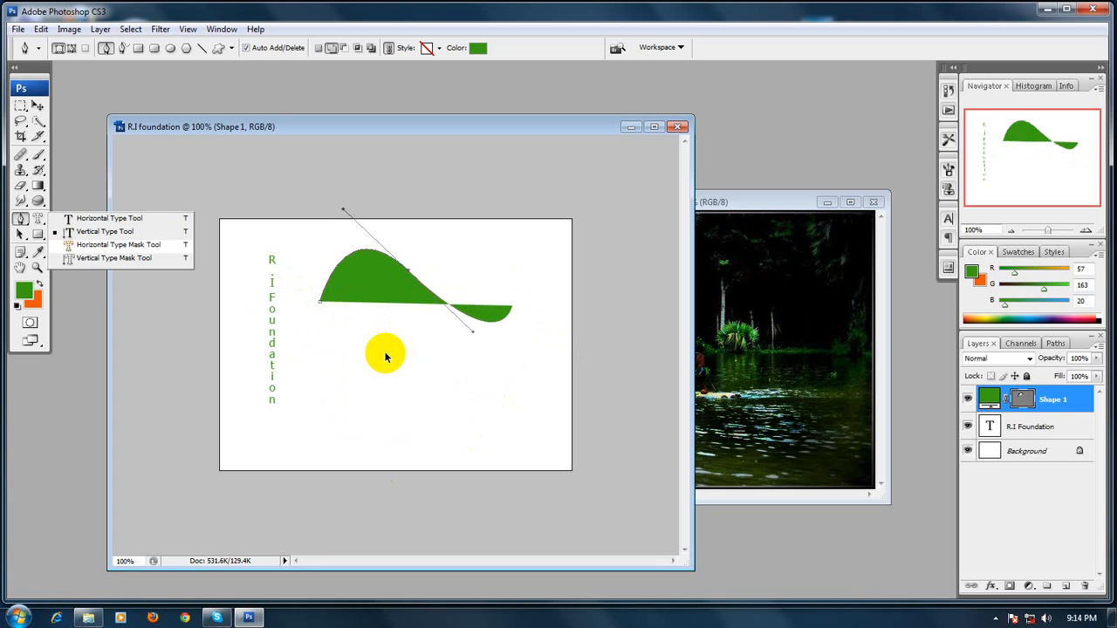
key("ctrl+alt+z")
key("ctrl+alt+z")
key("ctrl+alt+z")
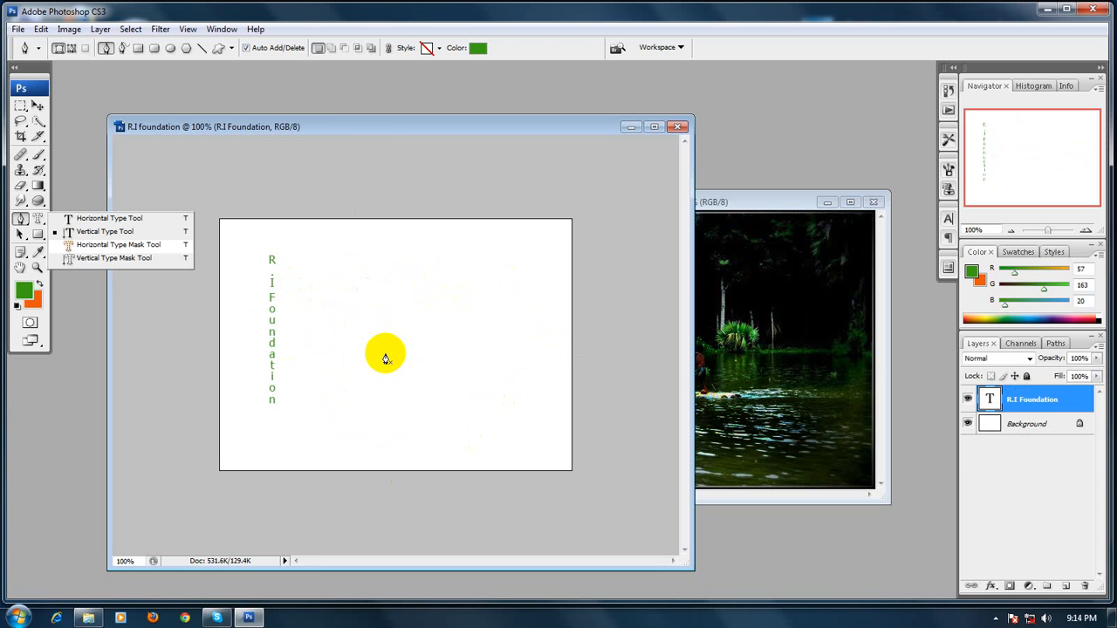
Move the vertical "R.I Foundation" text toward the middle of the canvas, and remove it from the document.
left_click(37, 105)
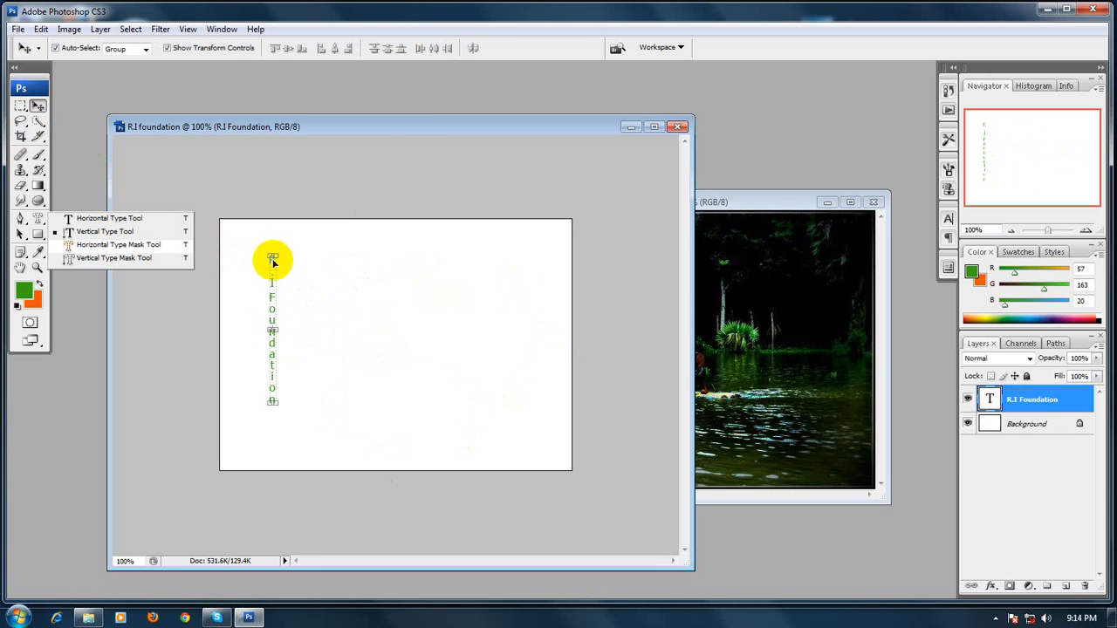
left_click_drag(273, 262, 326, 300)
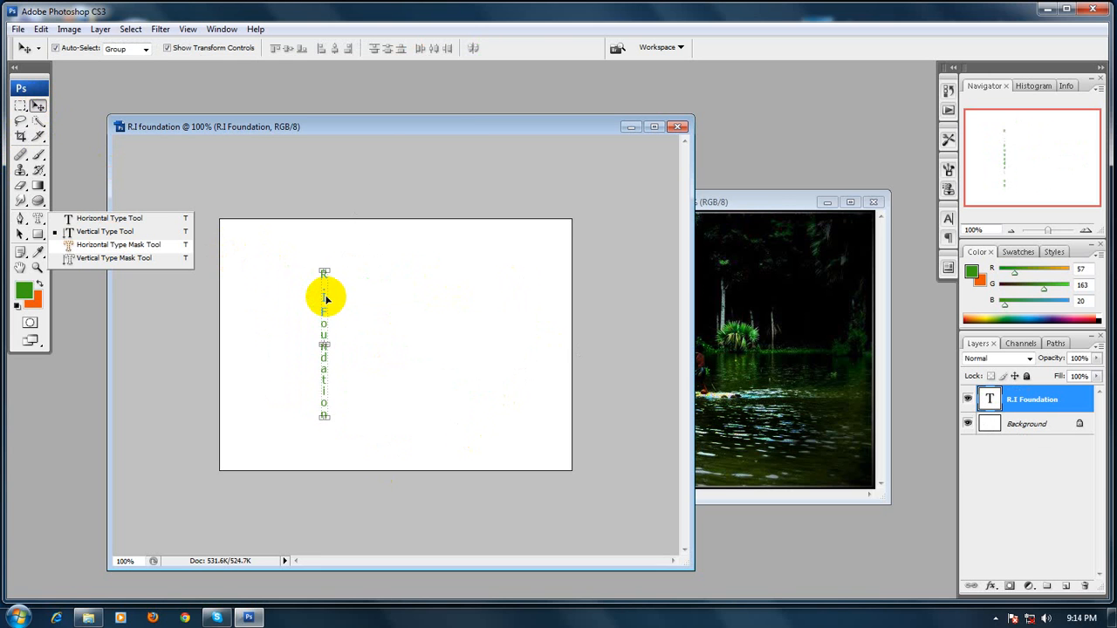
key("ctrl+alt+z")
key("ctrl+alt+z")
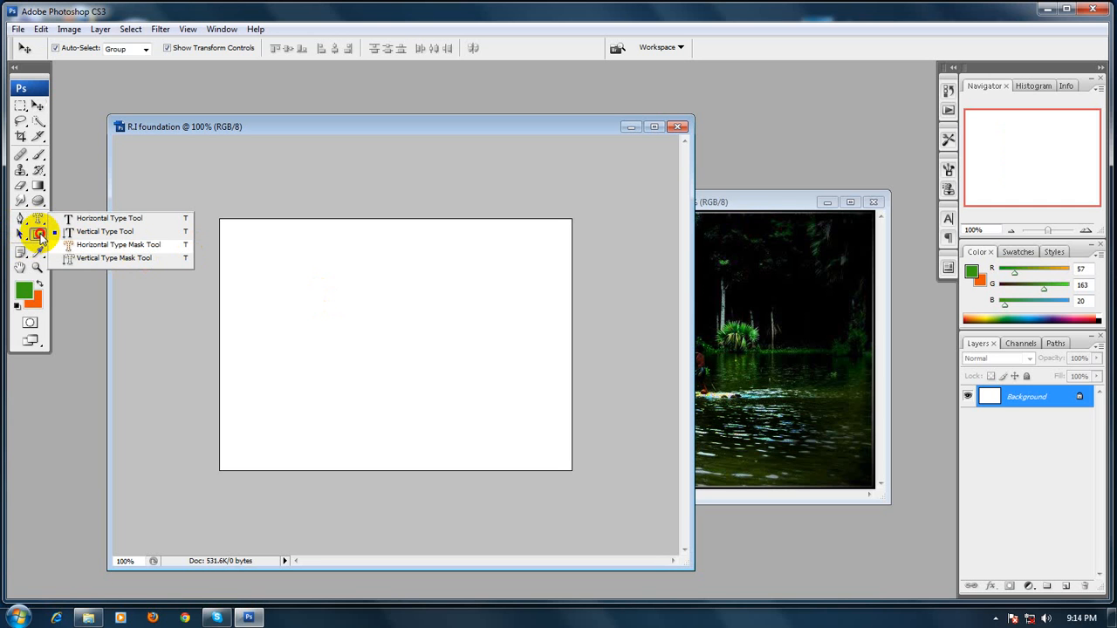
Choose the Custom Shape tool and pick the solid heart as its shape.
left_click_drag(39, 236, 90, 301)
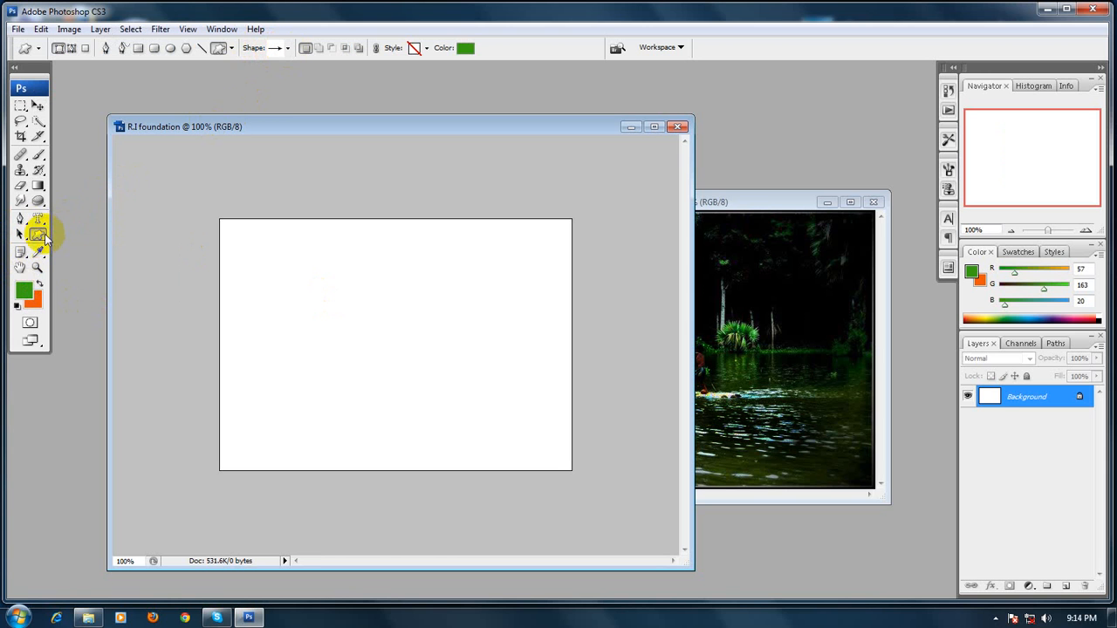
left_click_drag(43, 237, 102, 305)
left_click(288, 49)
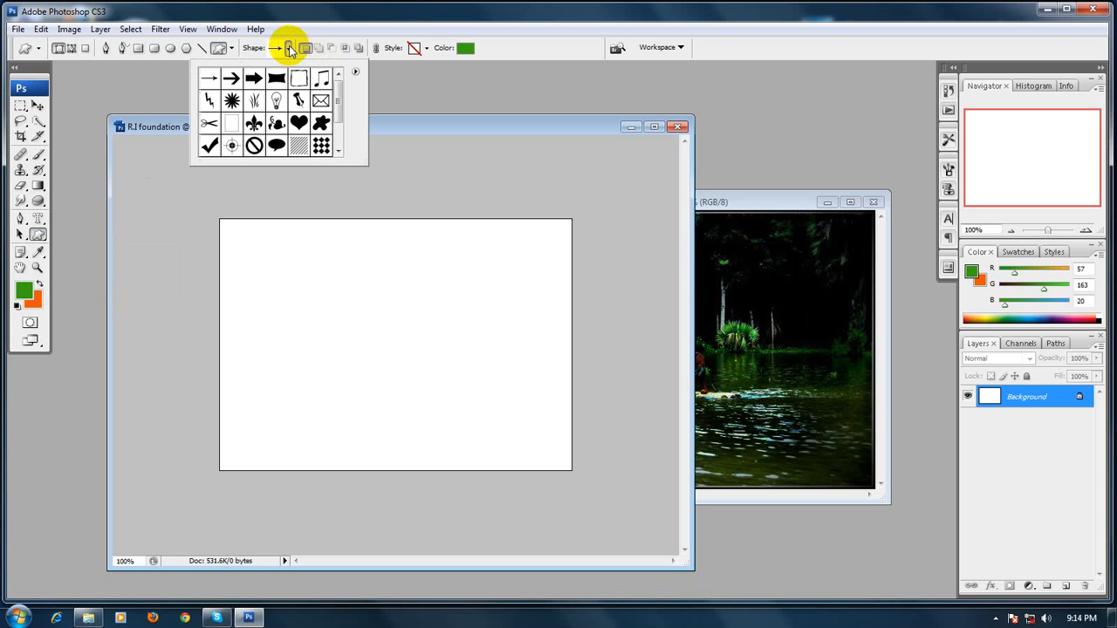
mouse_move(339, 103)
left_mouse_down()
mouse_move(332, 149)
mouse_move(332, 79)
mouse_move(336, 130)
mouse_move(323, 103)
left_mouse_up()
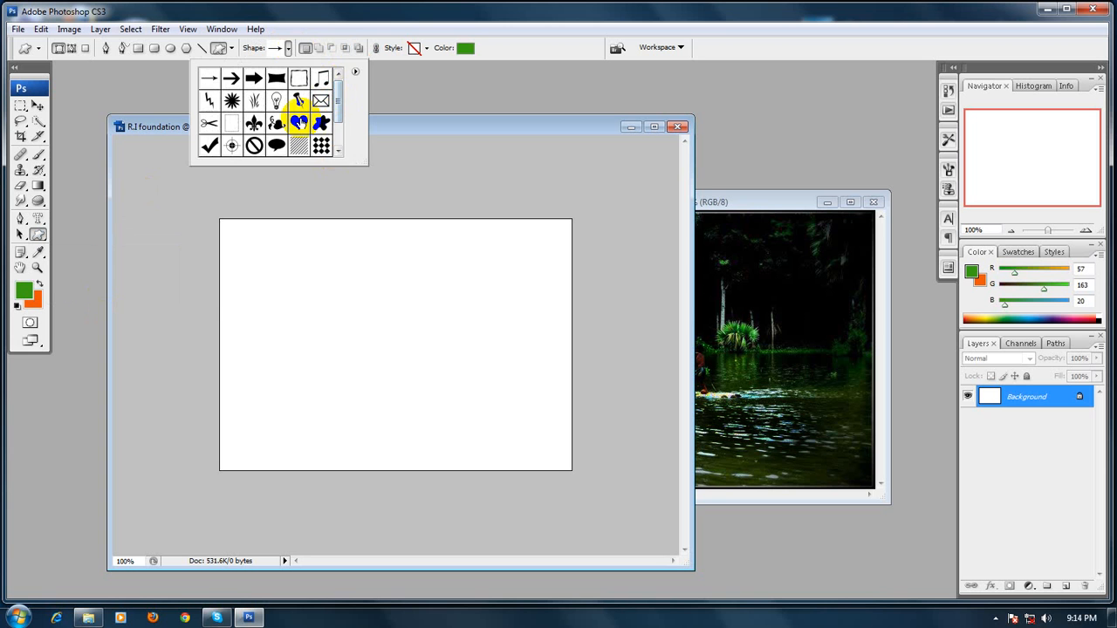
double_click(300, 122)
Try drawing a large green heart on the blank canvas, and undo it.
left_click_drag(267, 247, 482, 434)
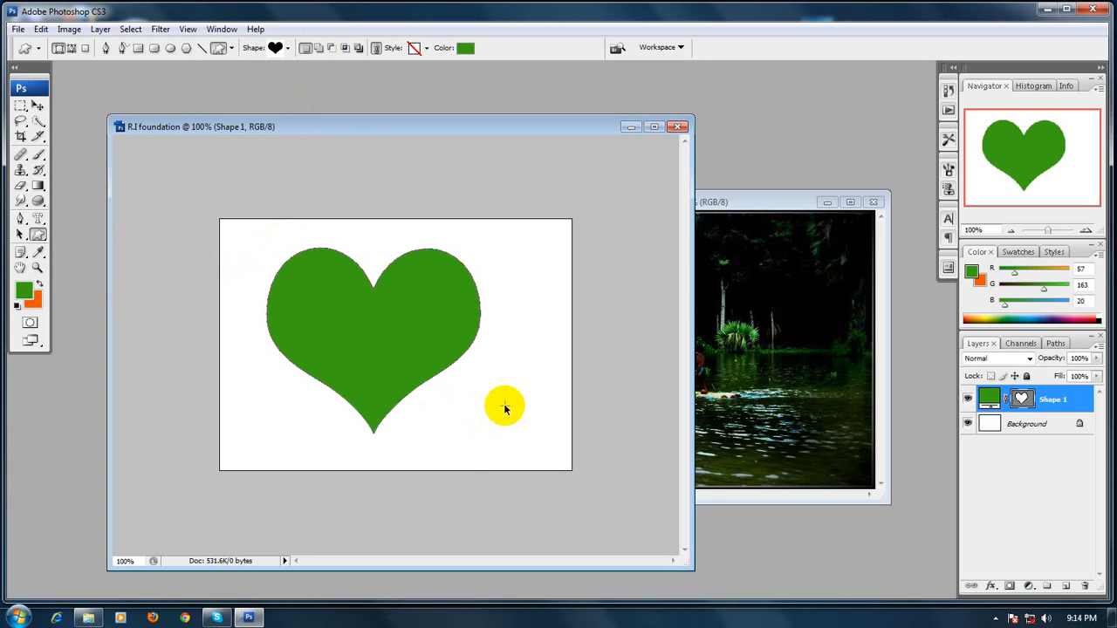
key("ctrl+z")
Set the foreground color to pure red (ff0000) and draw a large heart across the middle of the canvas.
left_click(31, 289)
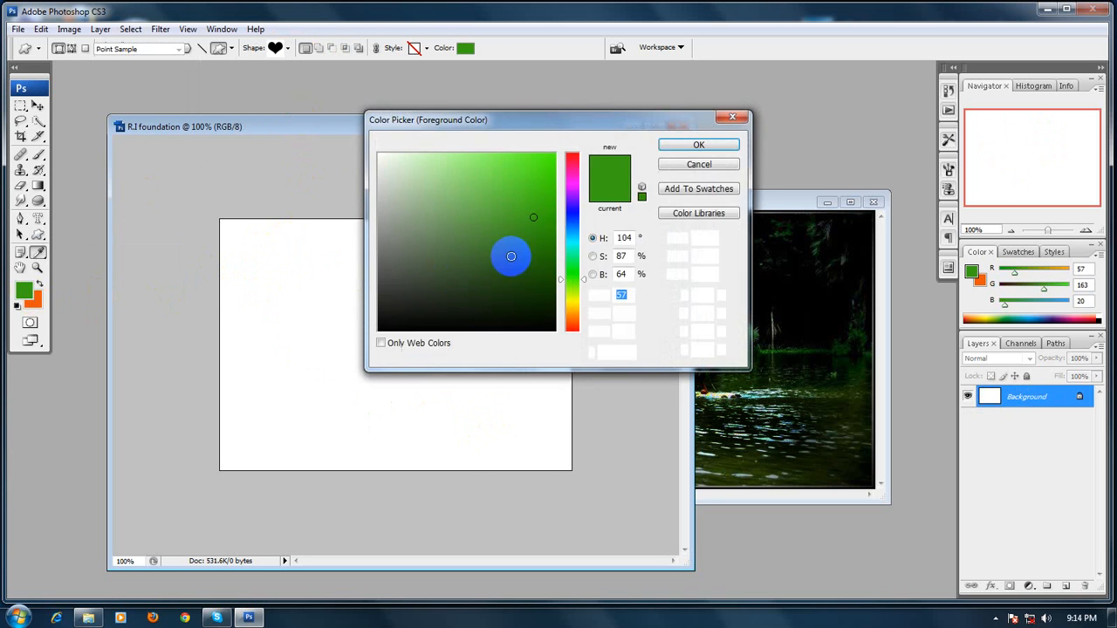
left_click_drag(568, 312, 573, 337)
left_click_drag(545, 173, 563, 150)
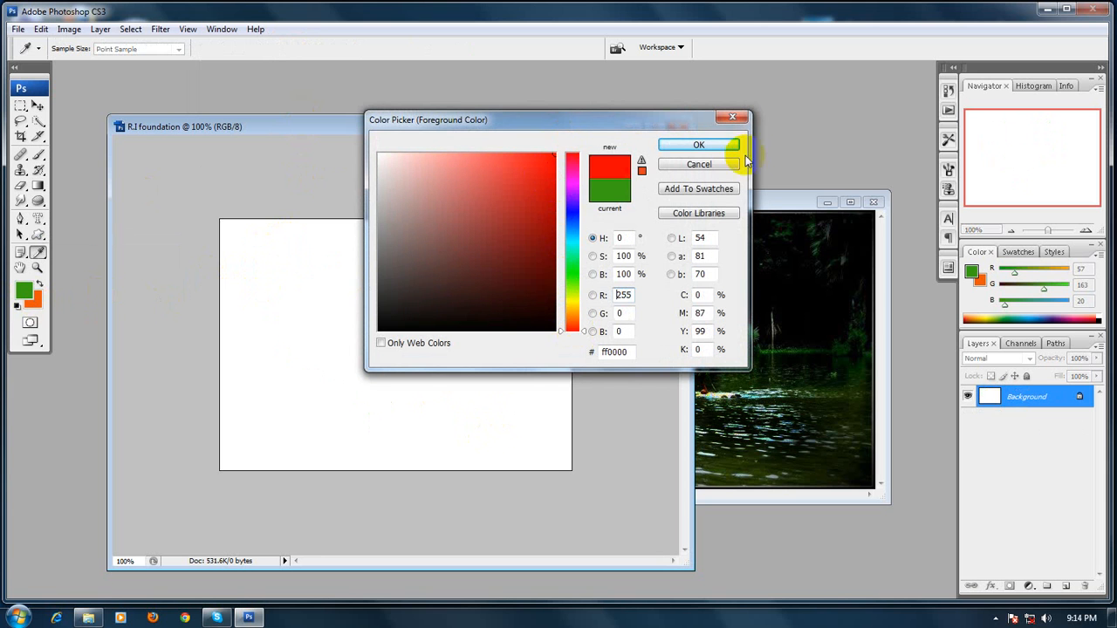
left_click(700, 144)
key("u")
left_click_drag(276, 237, 494, 438)
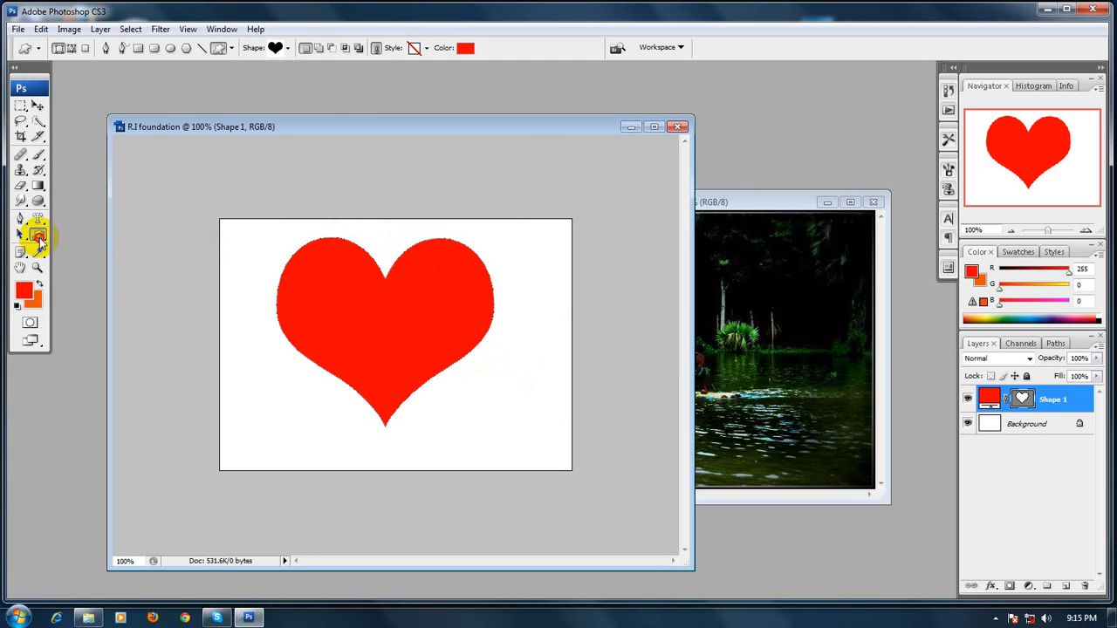
left_click(38, 238)
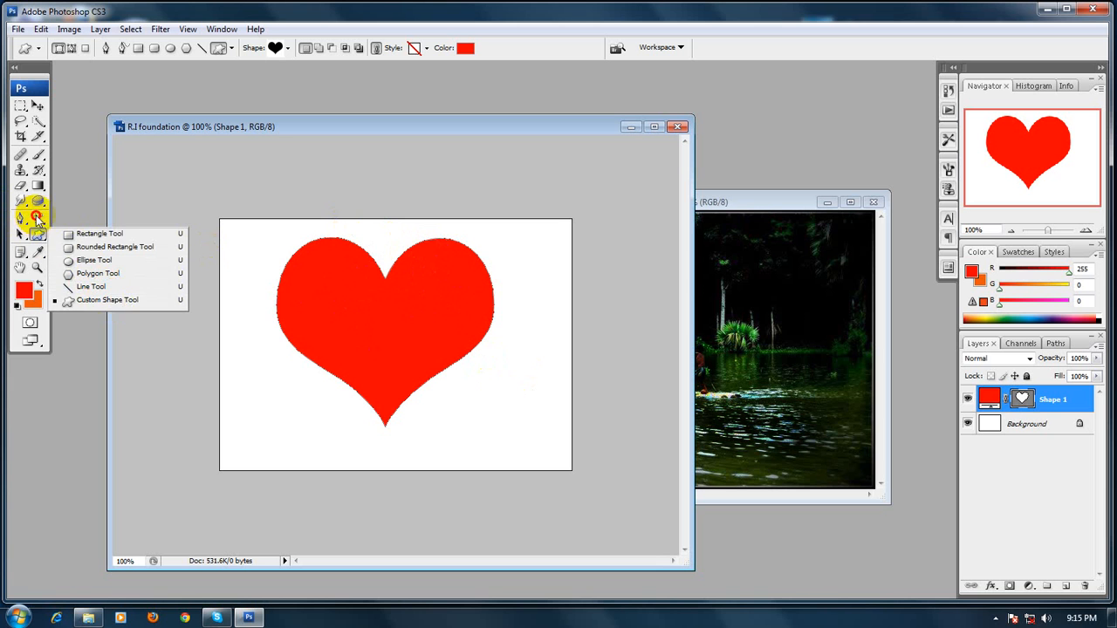
left_click(38, 235)
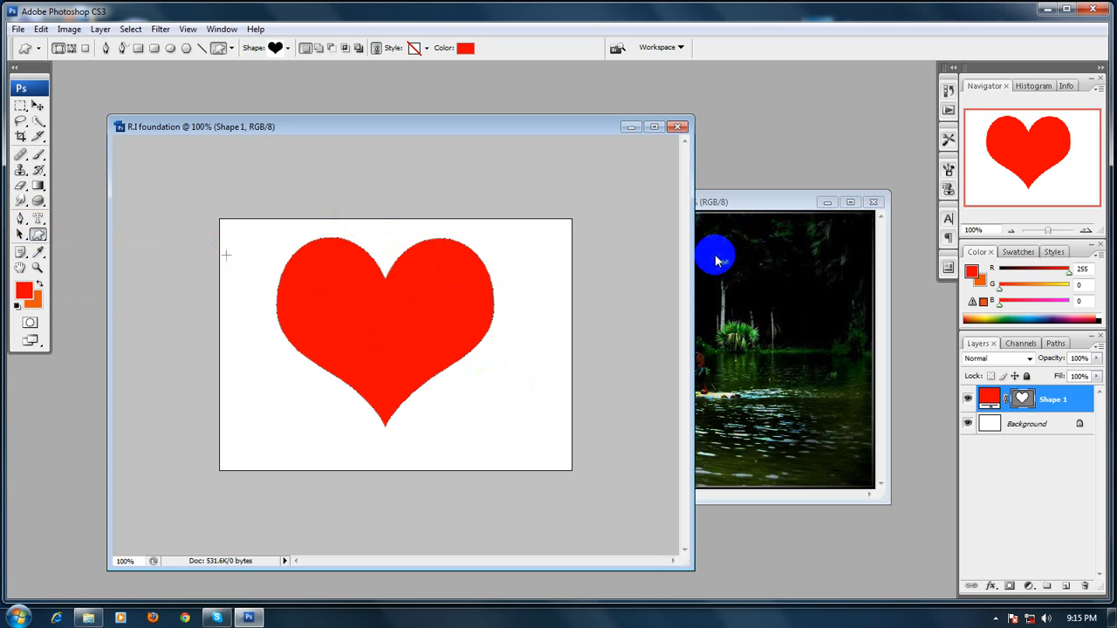
Show the Styles palette, close it, and bring it back into the workspace.
left_click(1054, 253)
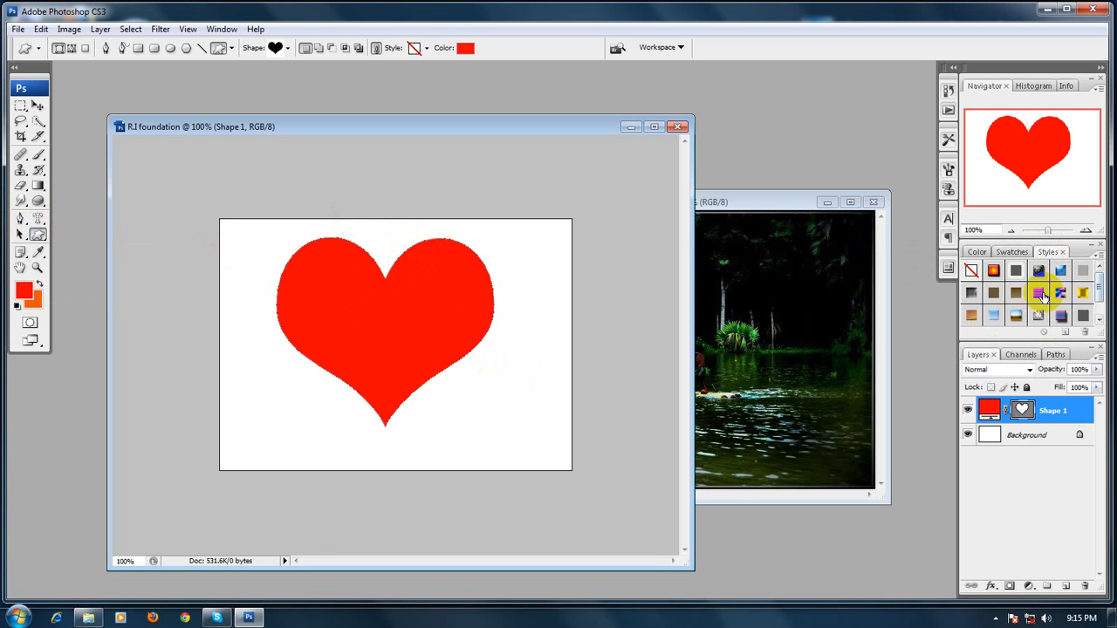
left_click(1064, 253)
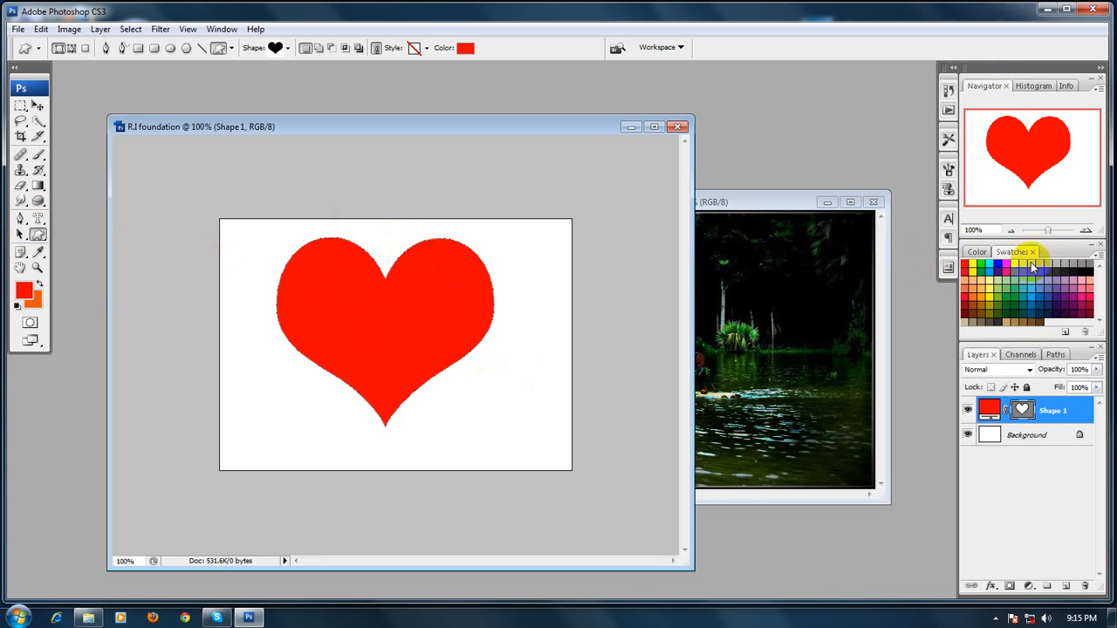
left_click(220, 30)
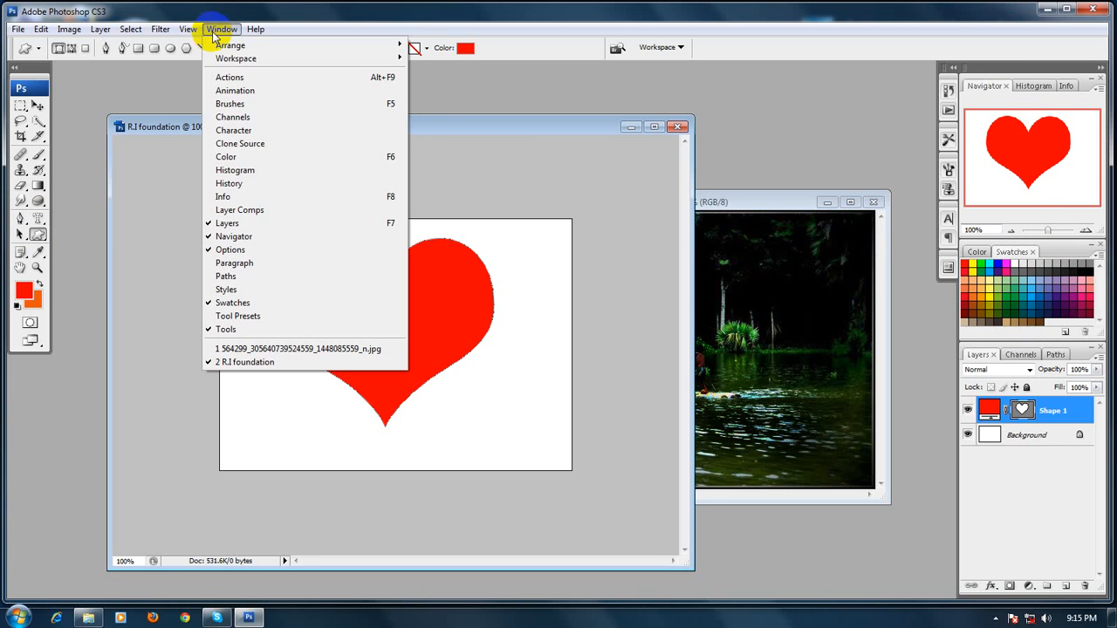
left_click(229, 289)
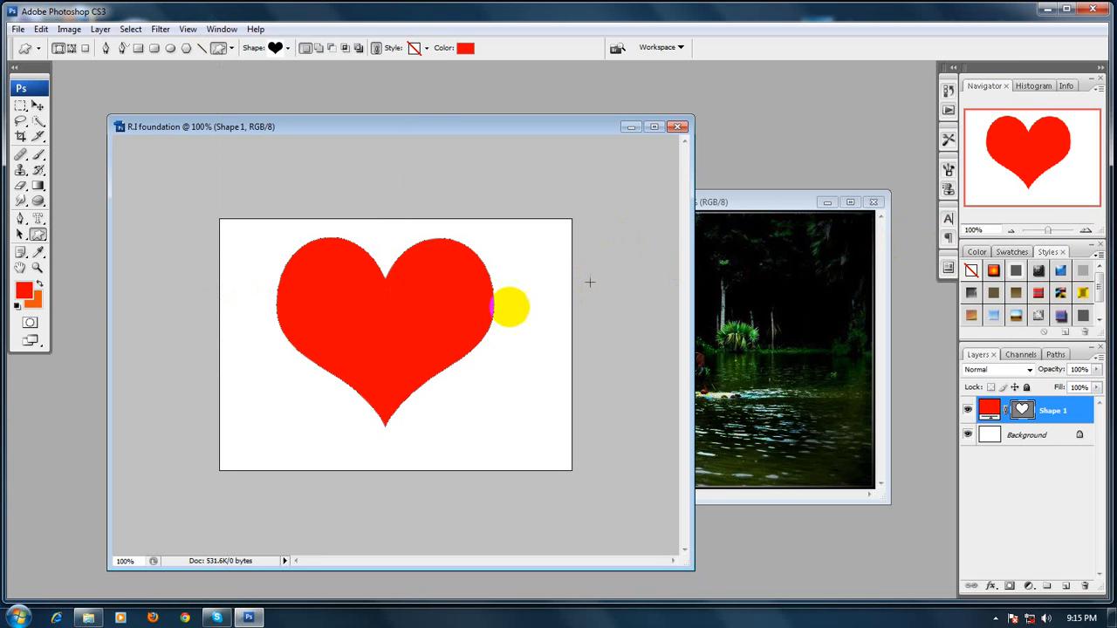
Apply several preset styles to the heart one after another, ending with the jigsaw puzzle style.
left_click(993, 272)
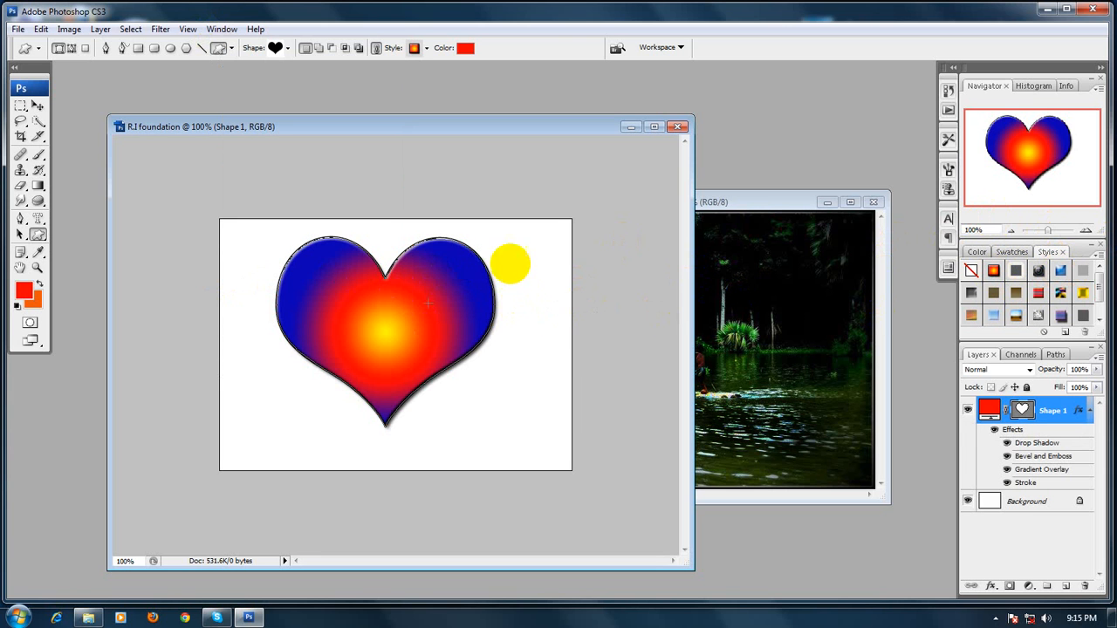
left_click(1060, 295)
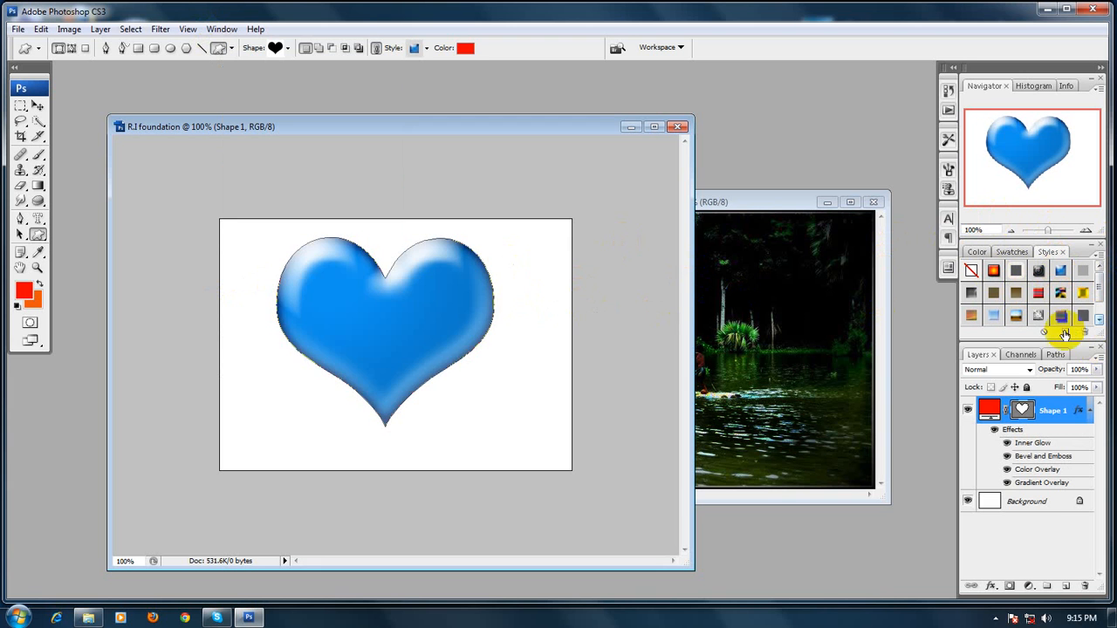
left_click(1061, 316)
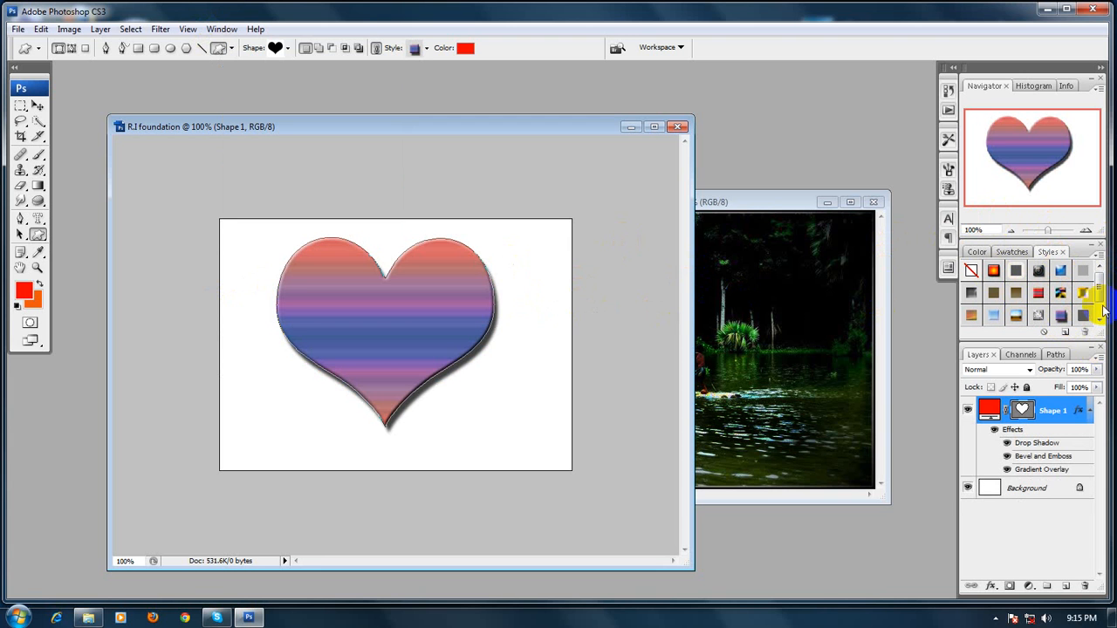
left_click(1083, 316)
scroll(1090, 312, "down", 1)
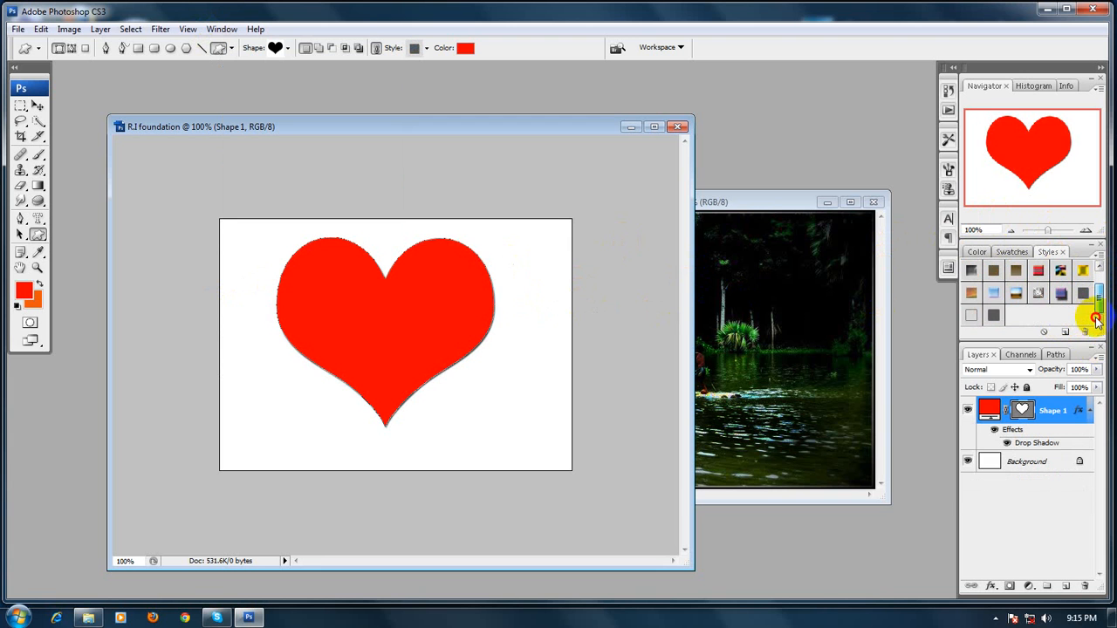
scroll(1013, 309, "up", 2)
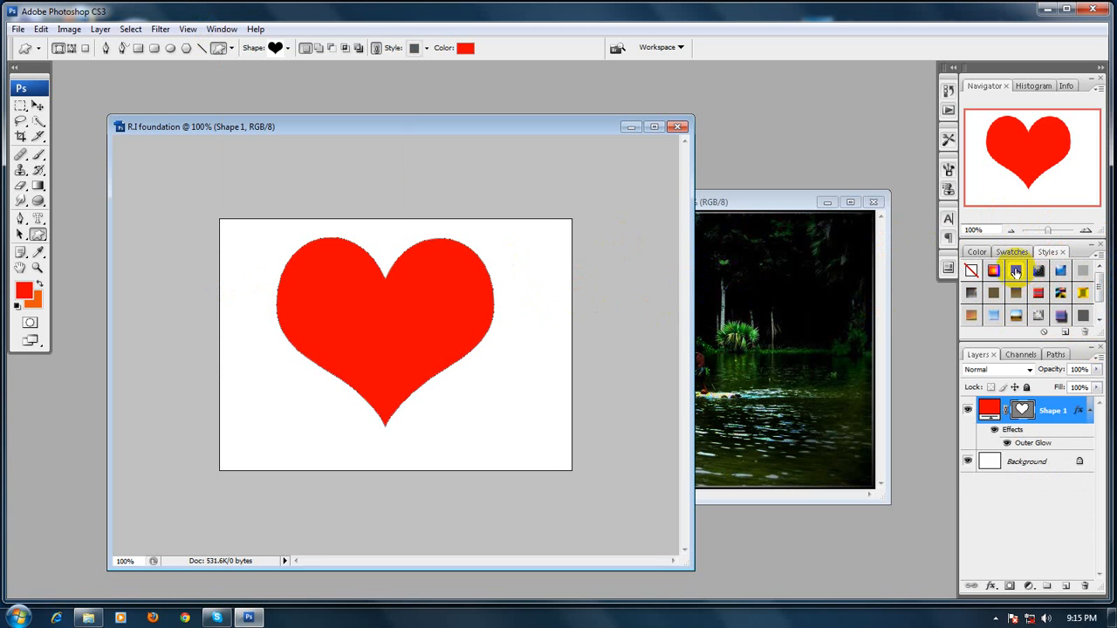
left_click(1016, 317)
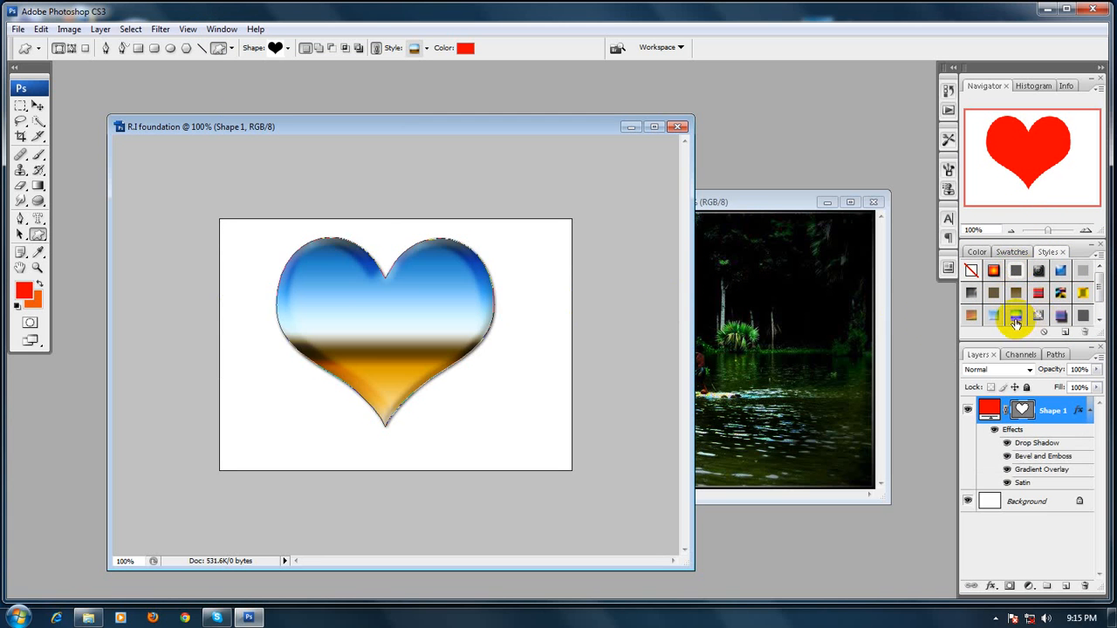
left_click(971, 295)
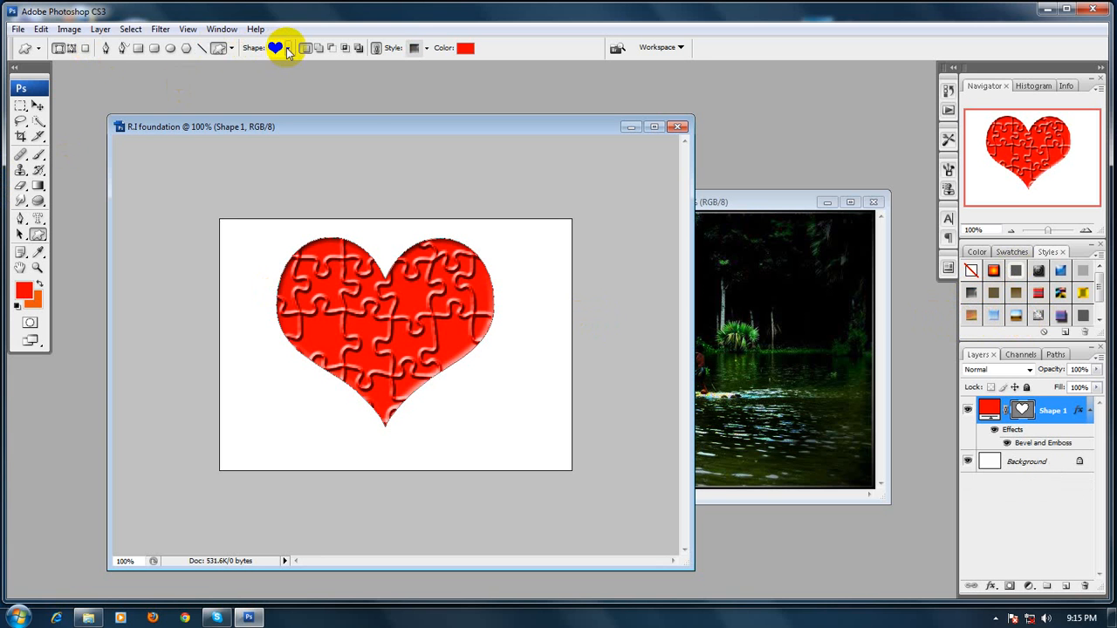
left_click(287, 49)
mouse_move(346, 95)
left_mouse_down()
mouse_move(336, 159)
mouse_move(339, 99)
left_mouse_up()
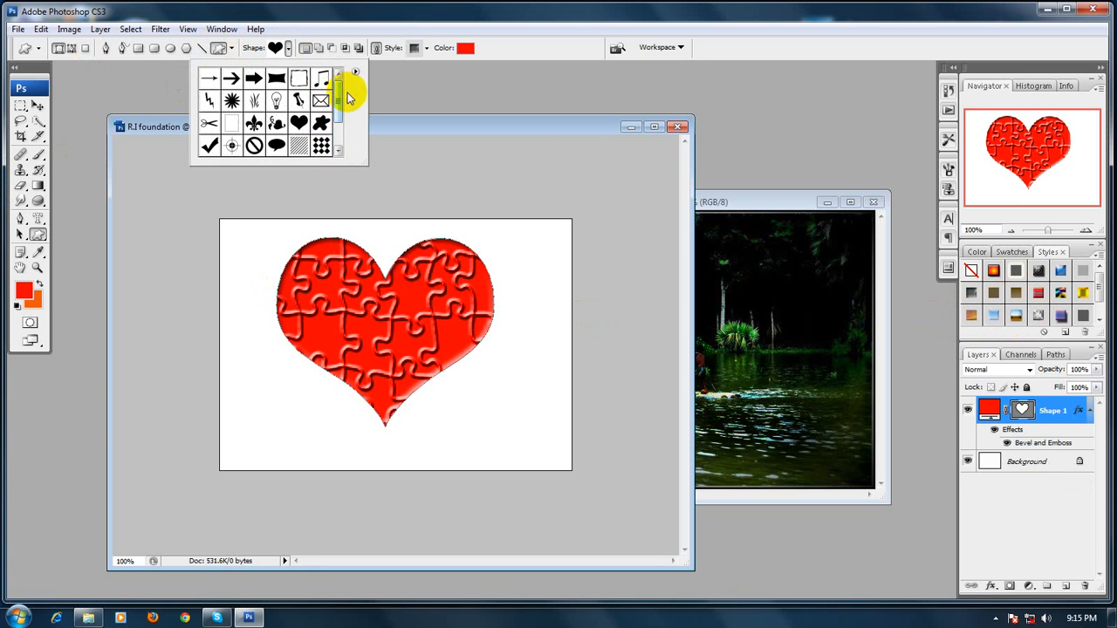
Move the puzzle-styled heart slightly down and to the right, and delete it from the document.
left_click(38, 106)
left_click_drag(351, 284, 357, 290)
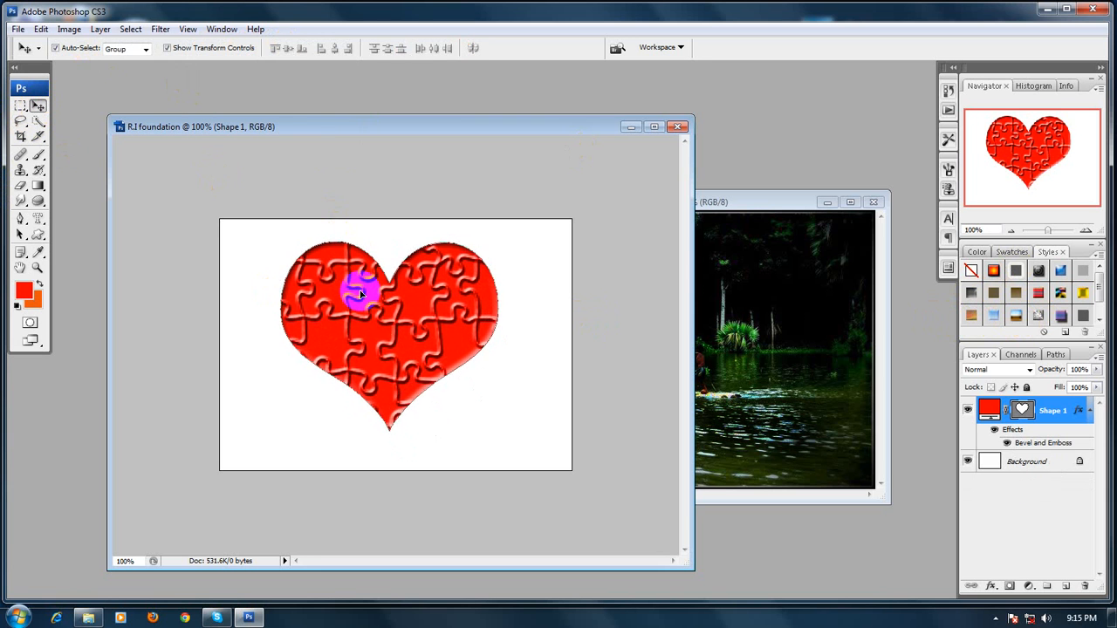
key("Delete")
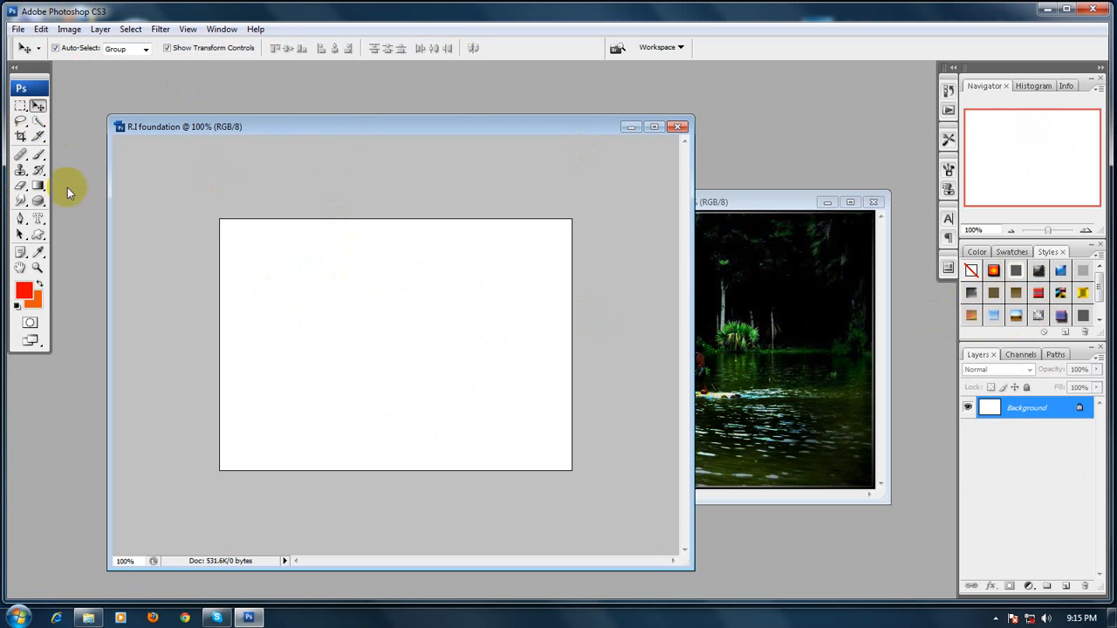
Return to the Custom Shape tool and enlarge its shape picker to show all the default shapes.
left_click_drag(39, 236, 192, 294)
left_click(287, 47)
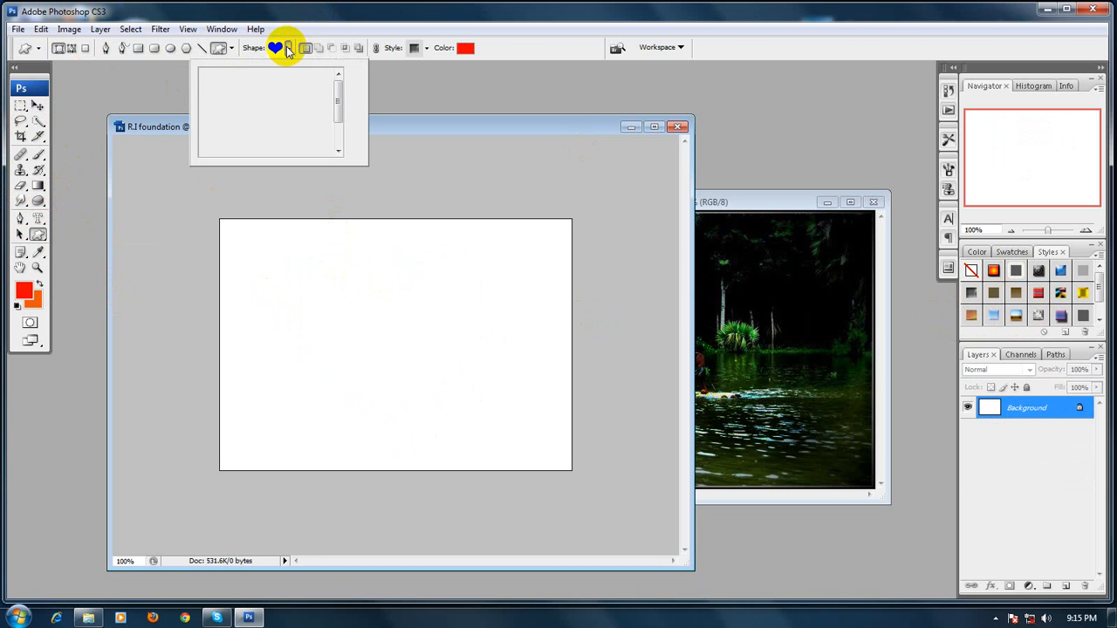
left_click_drag(358, 159, 474, 244)
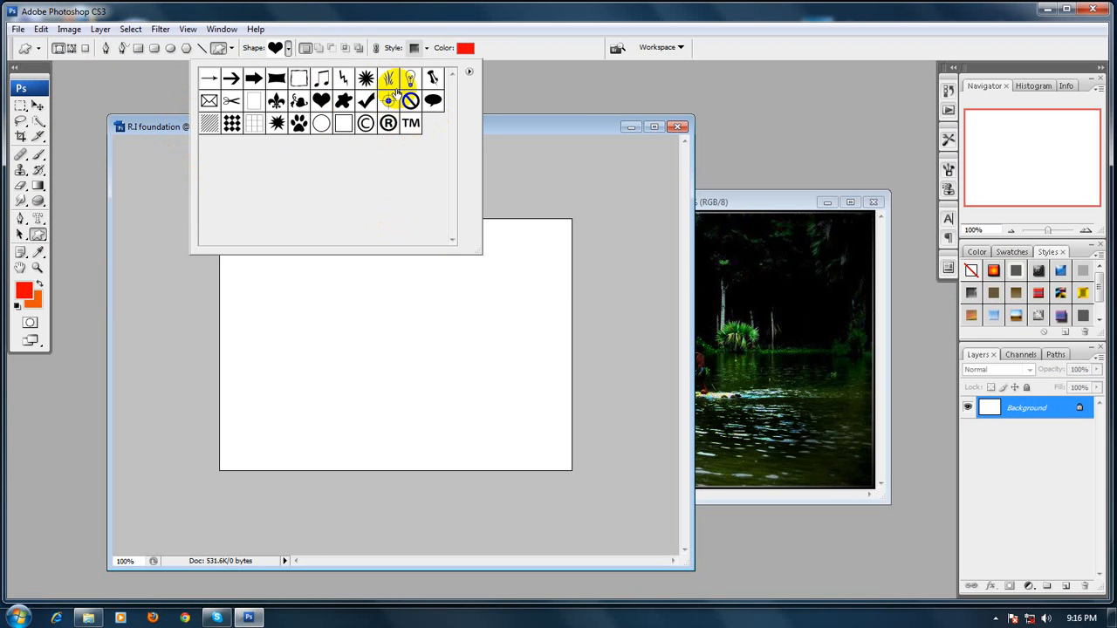
Replace the current custom shapes with the Web shape set.
left_click(469, 74)
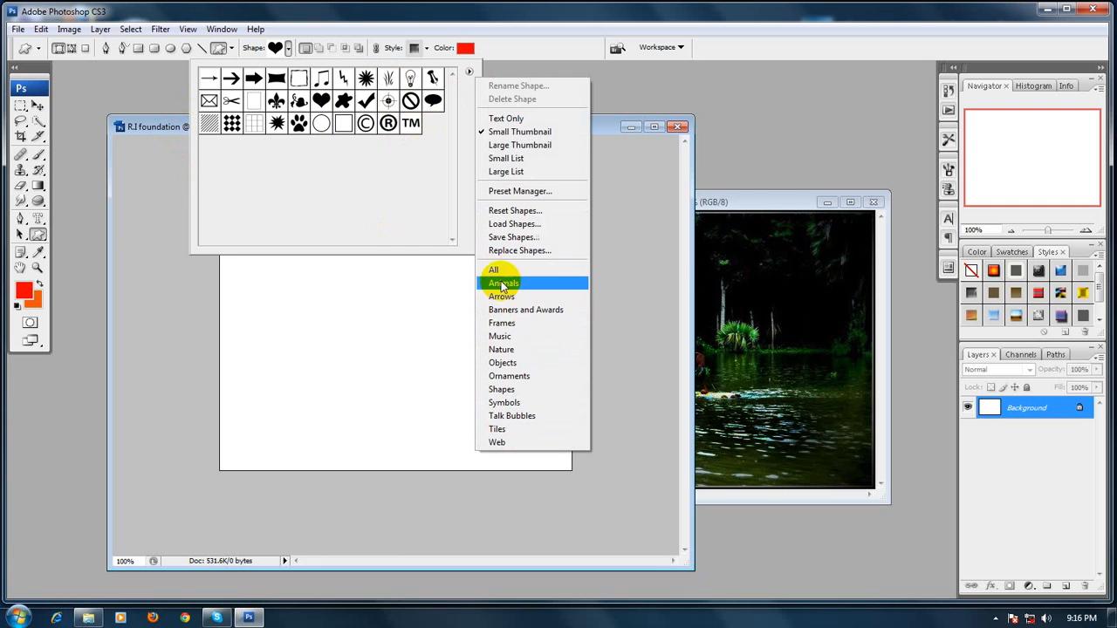
left_click(503, 442)
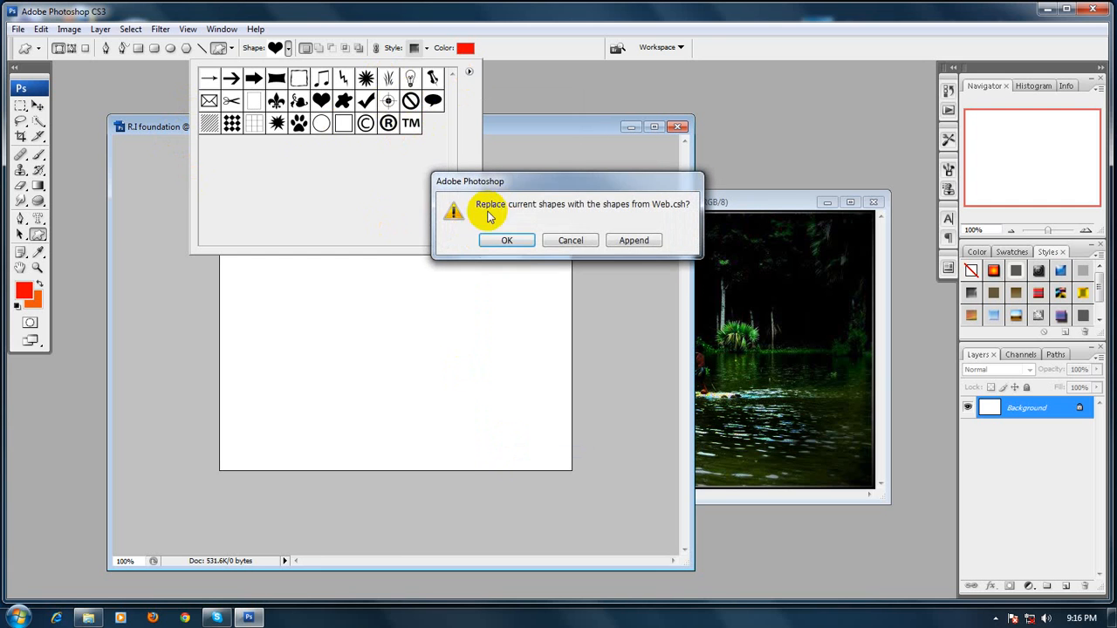
left_click(506, 241)
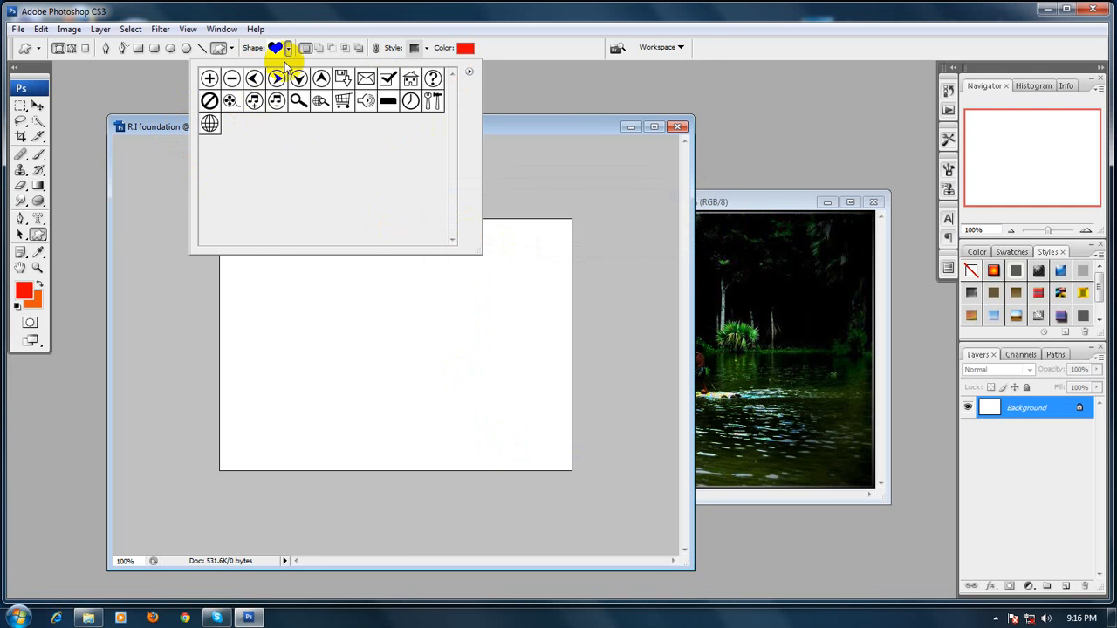
Replace the Web shapes with the Animals shape set.
left_click(468, 77)
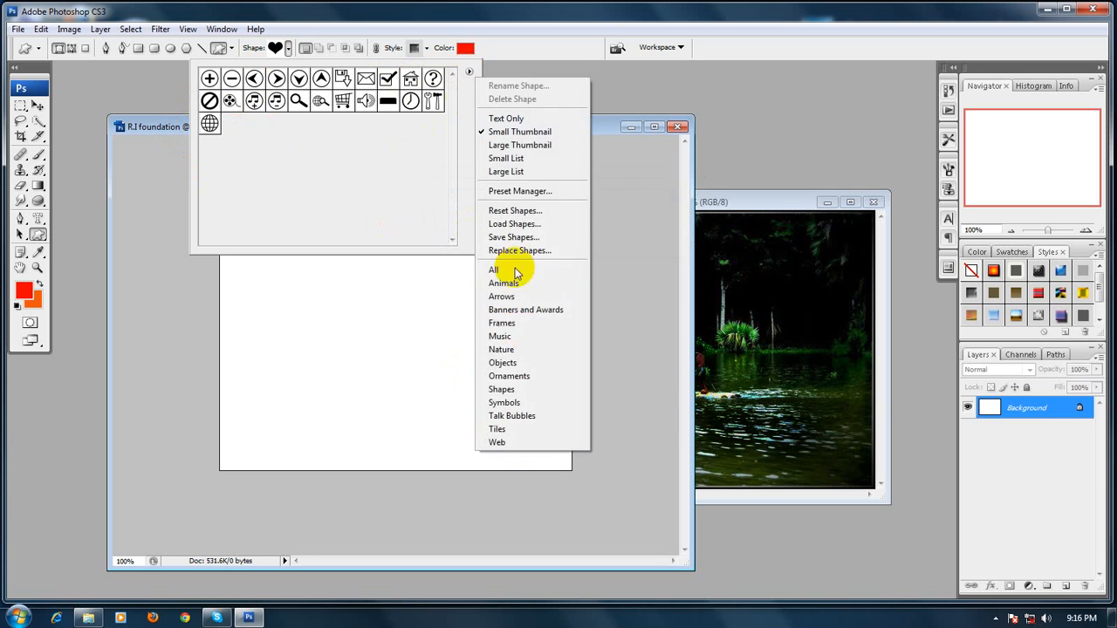
left_click(510, 291)
left_click(507, 242)
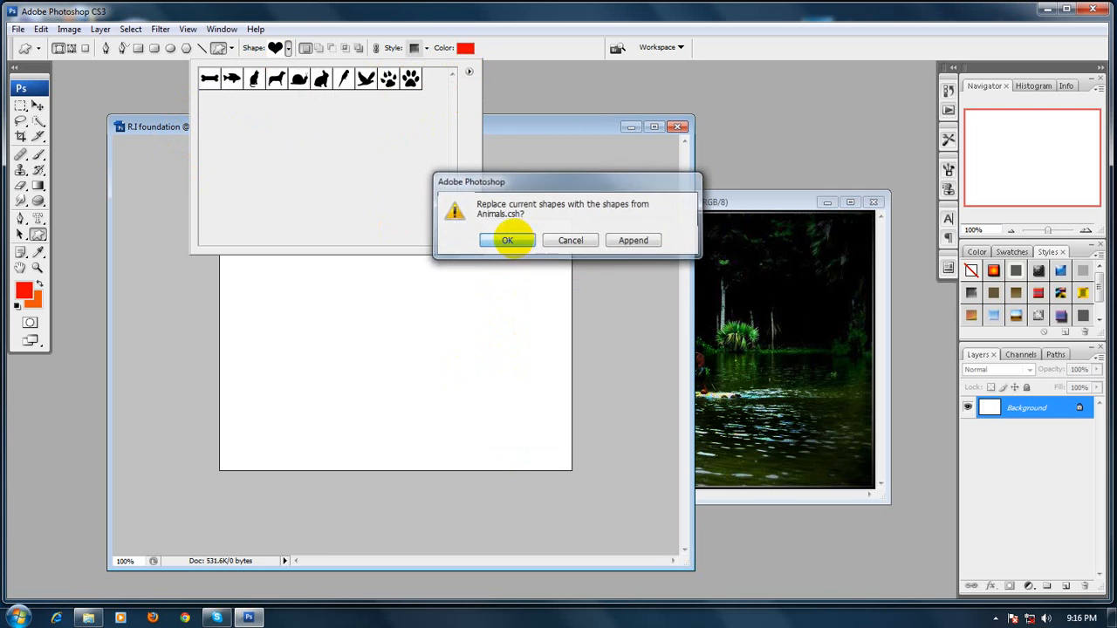
Replace the Animals shapes with the Music shape set.
left_click(469, 77)
left_click(503, 338)
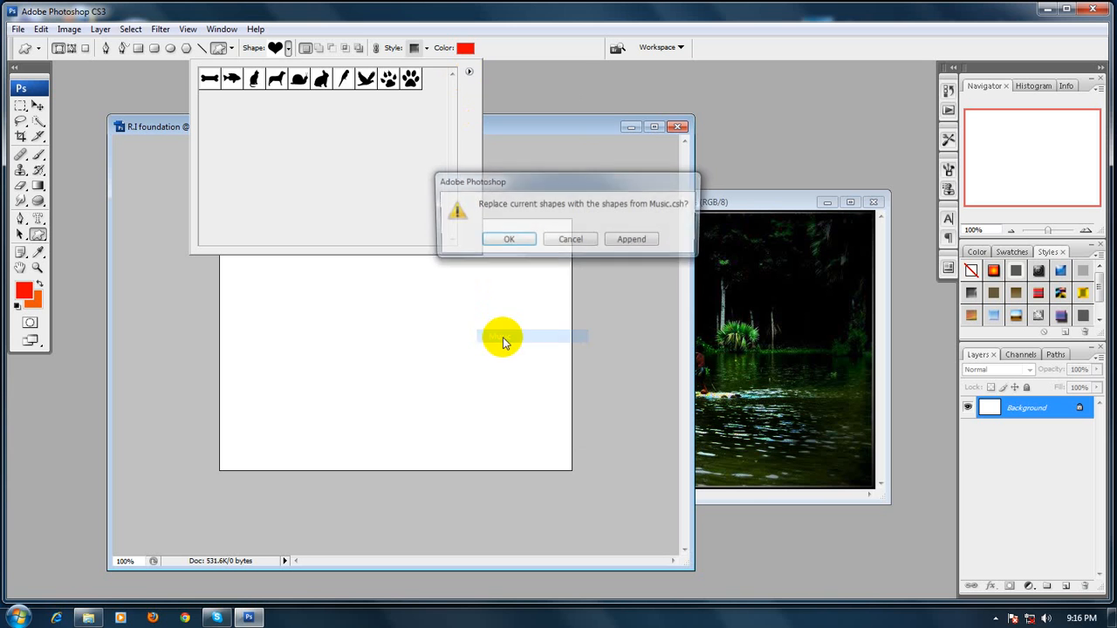
left_click(505, 241)
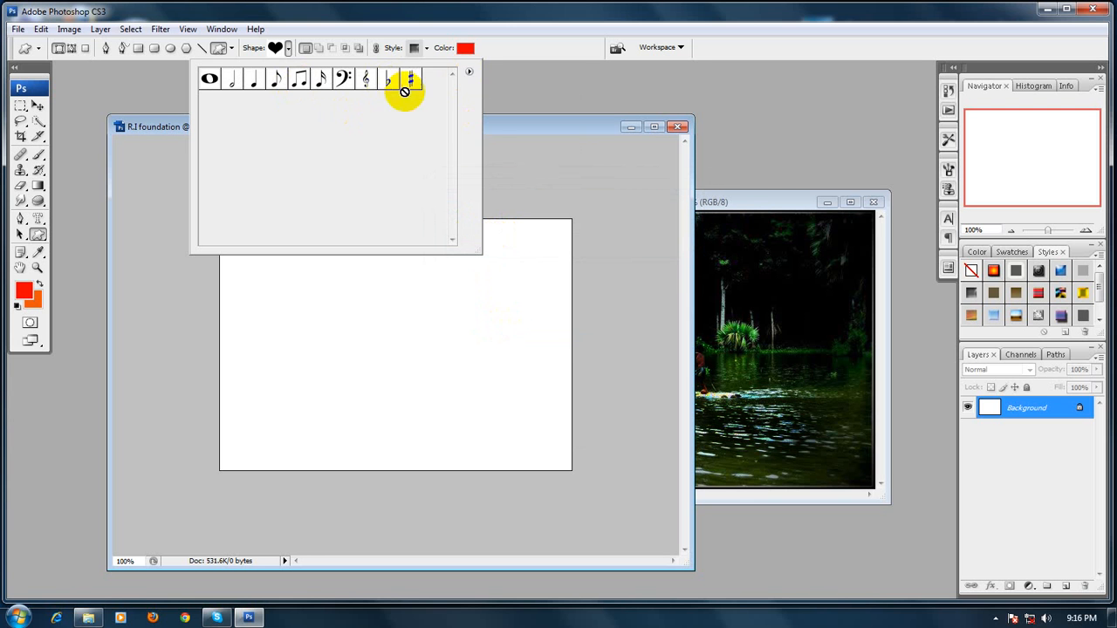
Load the All shape set in place of the Music shapes and enlarge the picker to fit every shape.
left_click(471, 76)
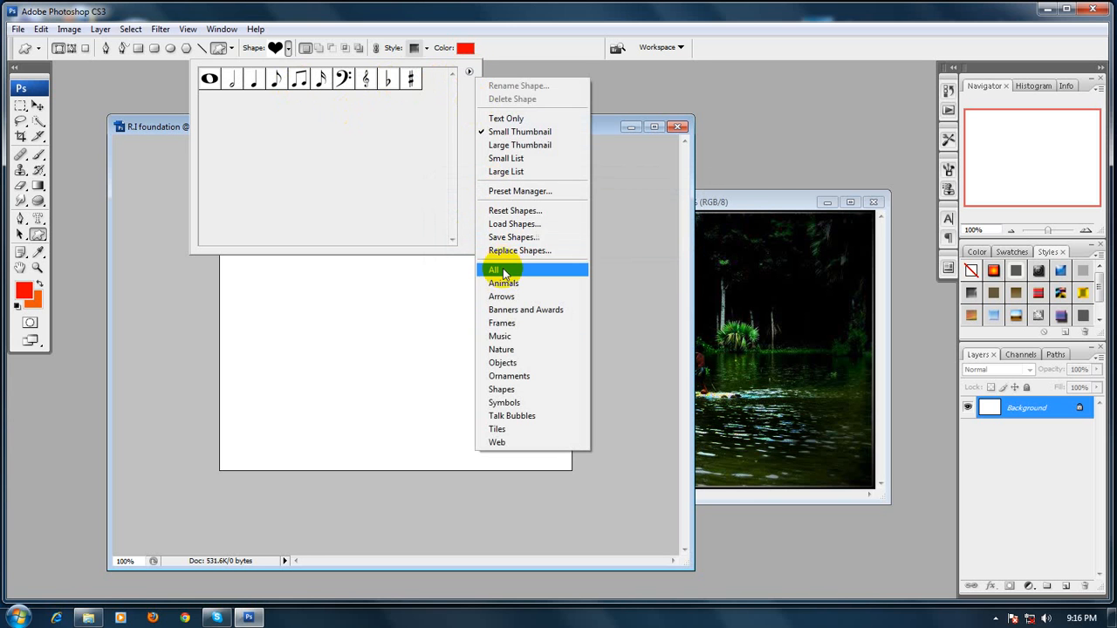
left_click(502, 272)
left_click(507, 239)
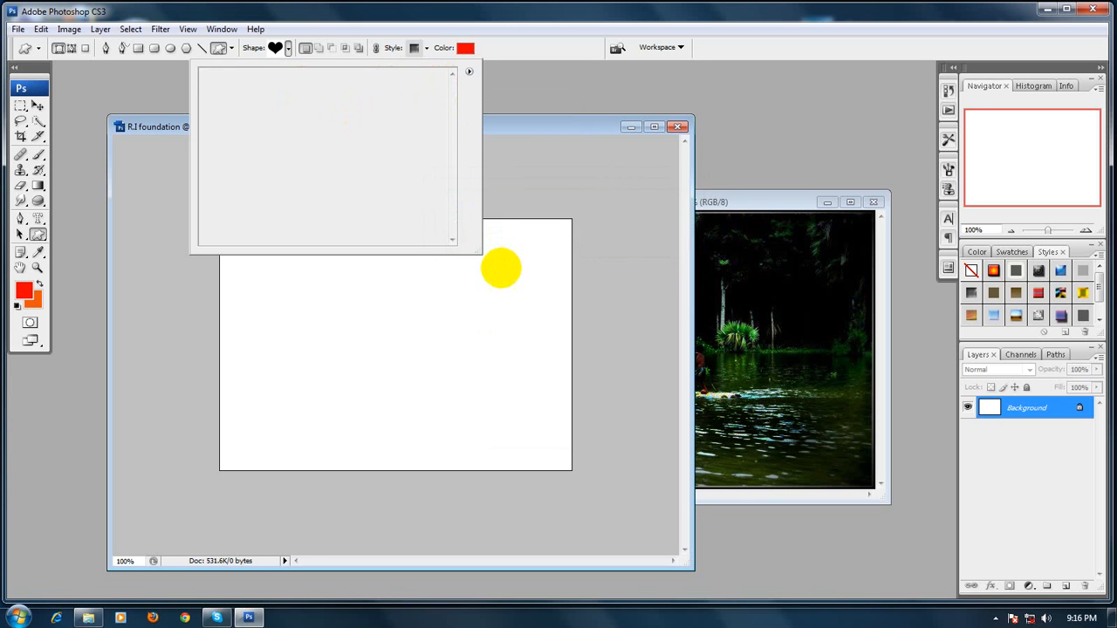
left_click_drag(475, 249, 726, 342)
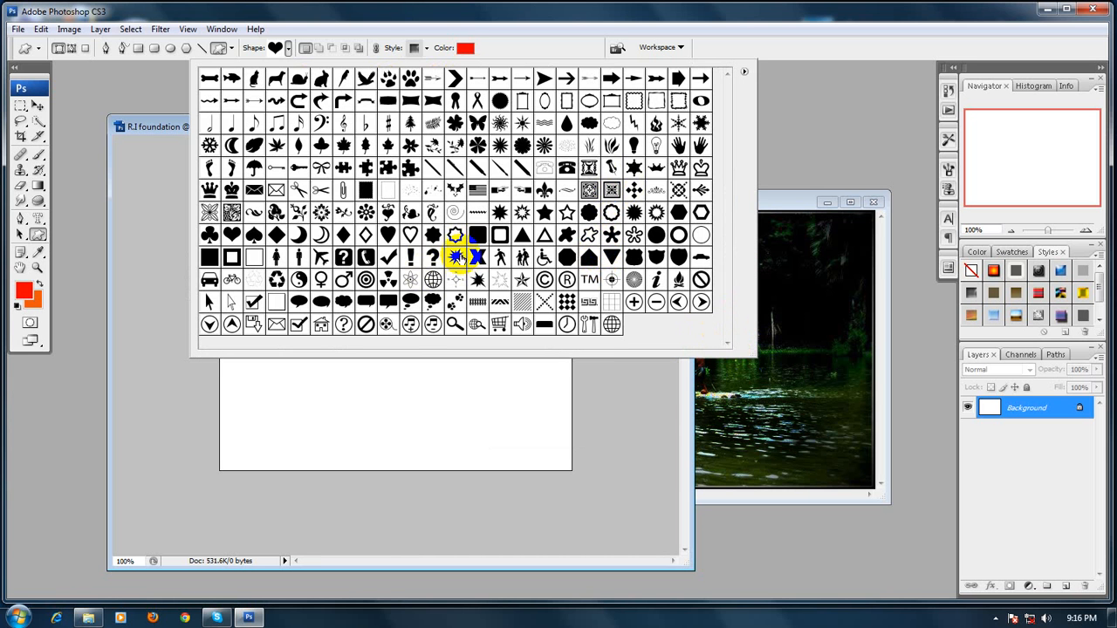
Draw the bullseye target custom shape on the blank canvas and try preset styles on it, ending with the plain drop shadow style.
double_click(366, 280)
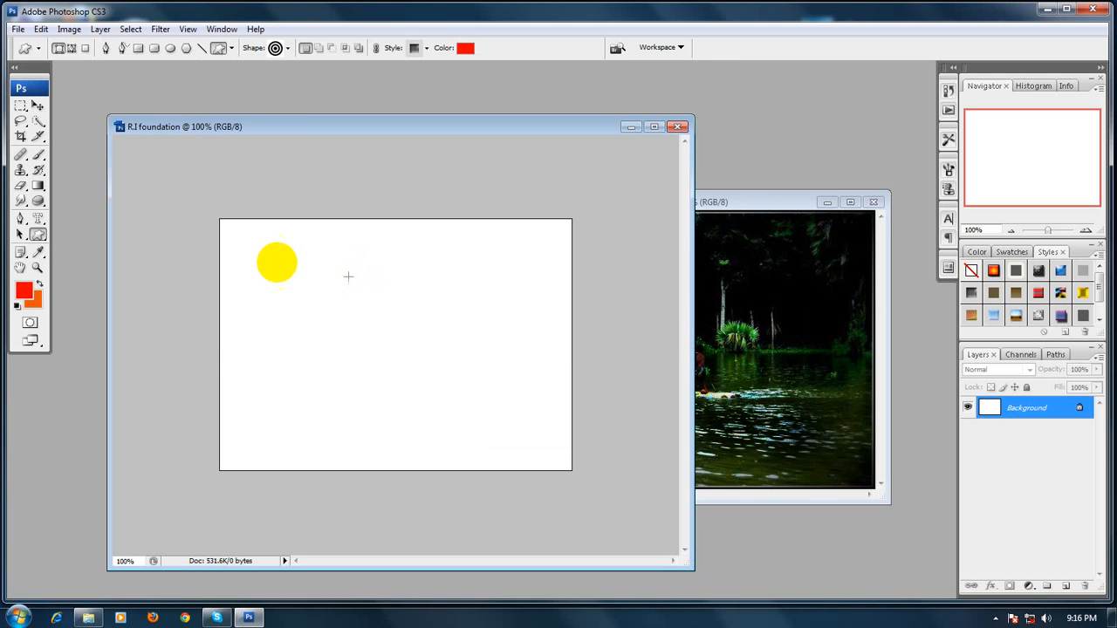
left_click_drag(263, 251, 467, 422)
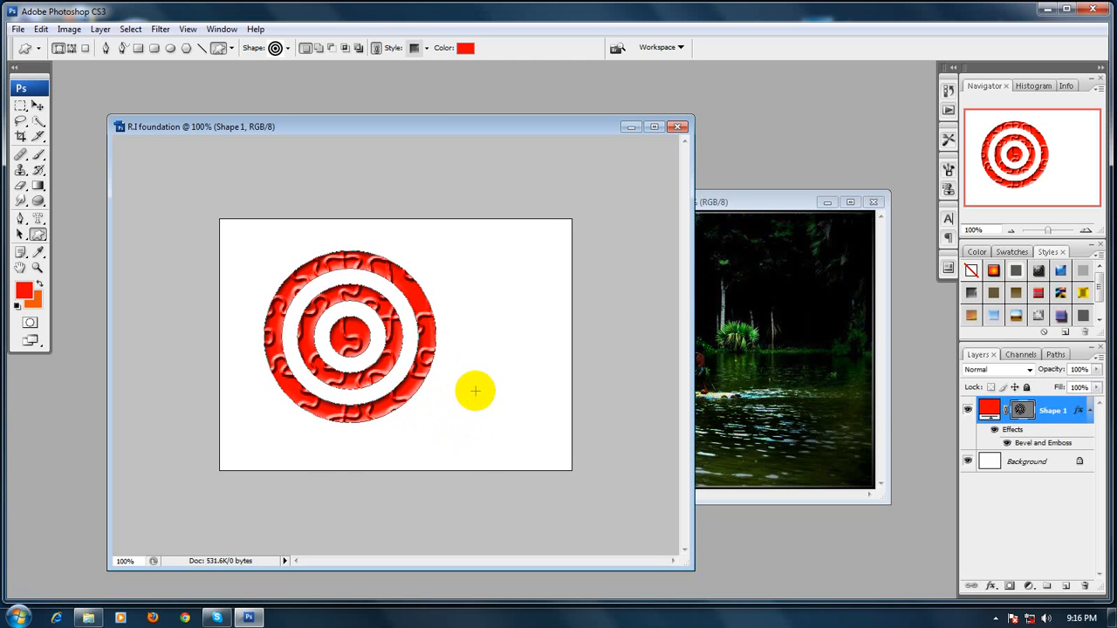
left_click(994, 271)
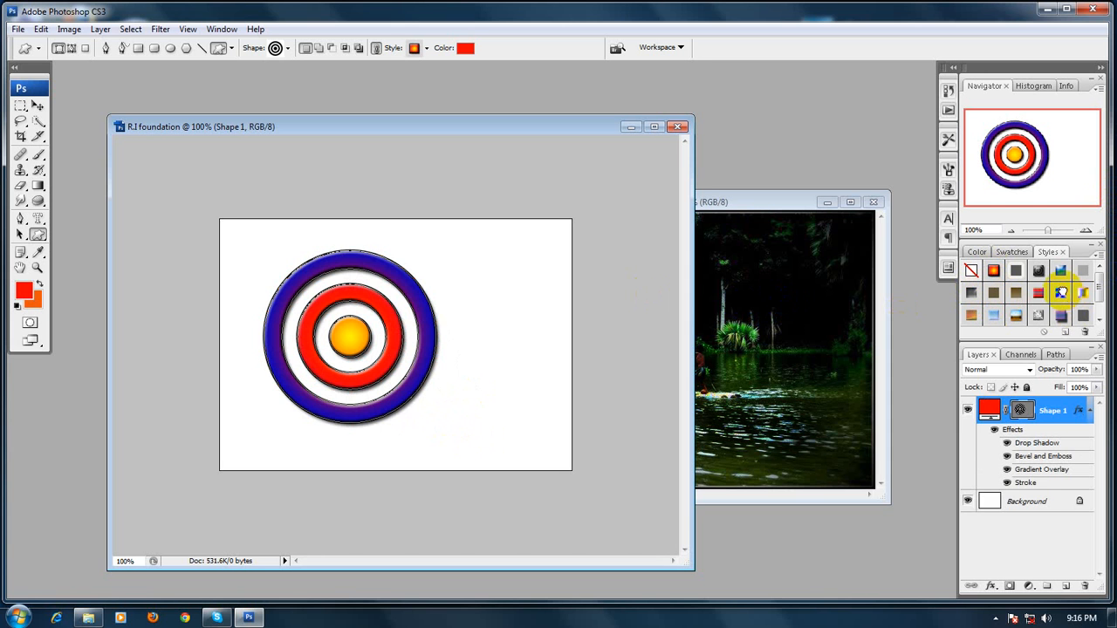
left_click(1061, 273)
left_click(1062, 283)
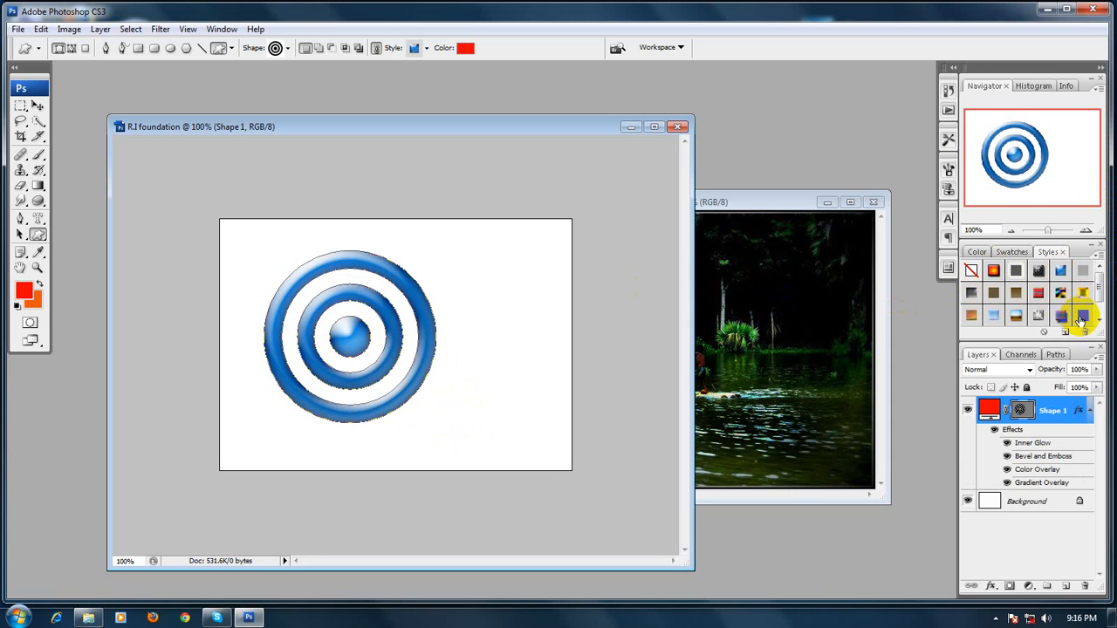
left_click(1080, 318)
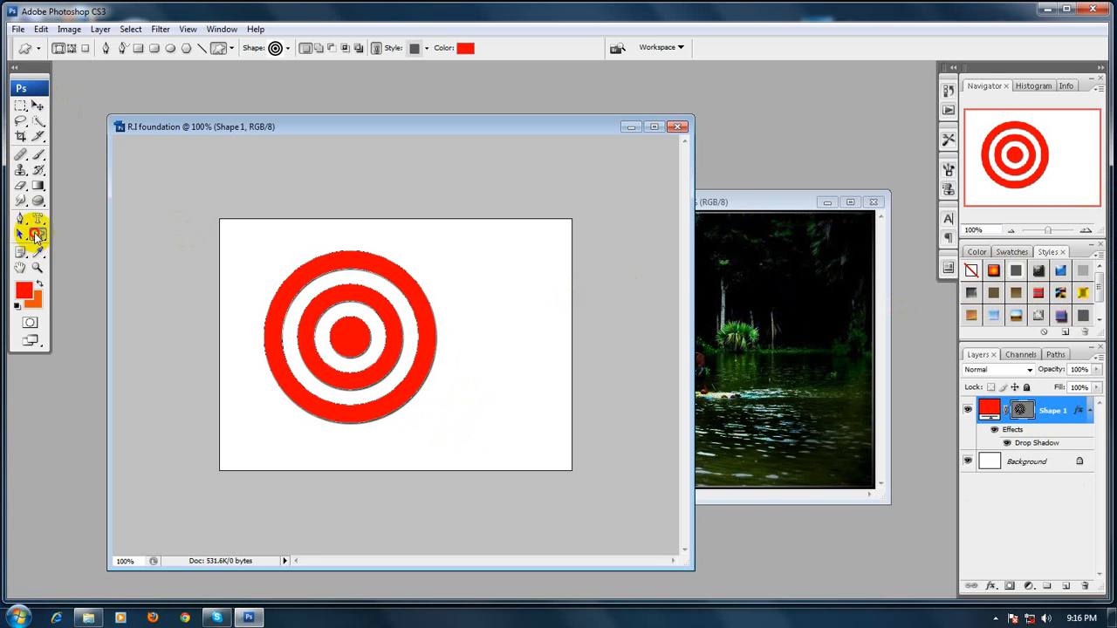
Draw a rectangle overlapping the upper-right part of the bullseye, and select the Rounded Rectangle tool.
left_click_drag(37, 236, 73, 231)
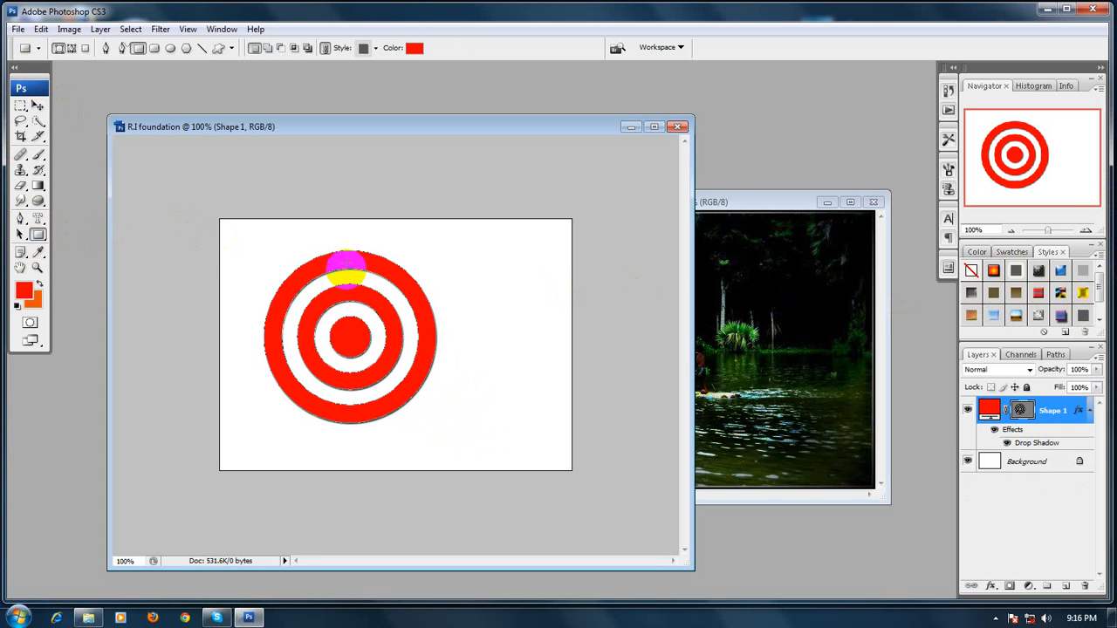
left_click_drag(538, 253, 380, 367)
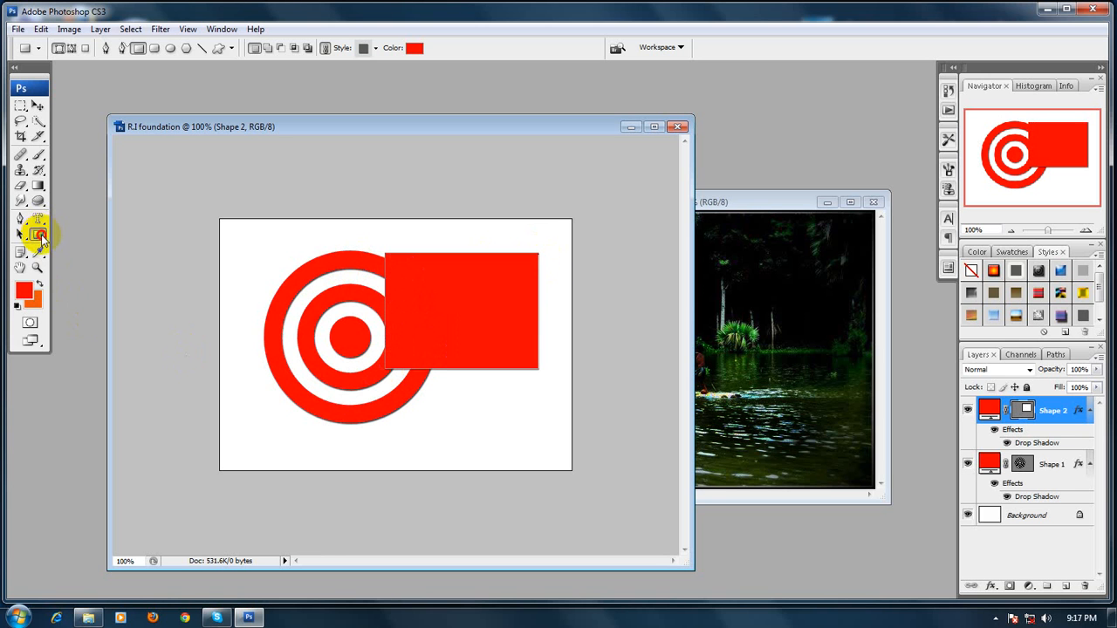
left_click_drag(40, 238, 120, 247)
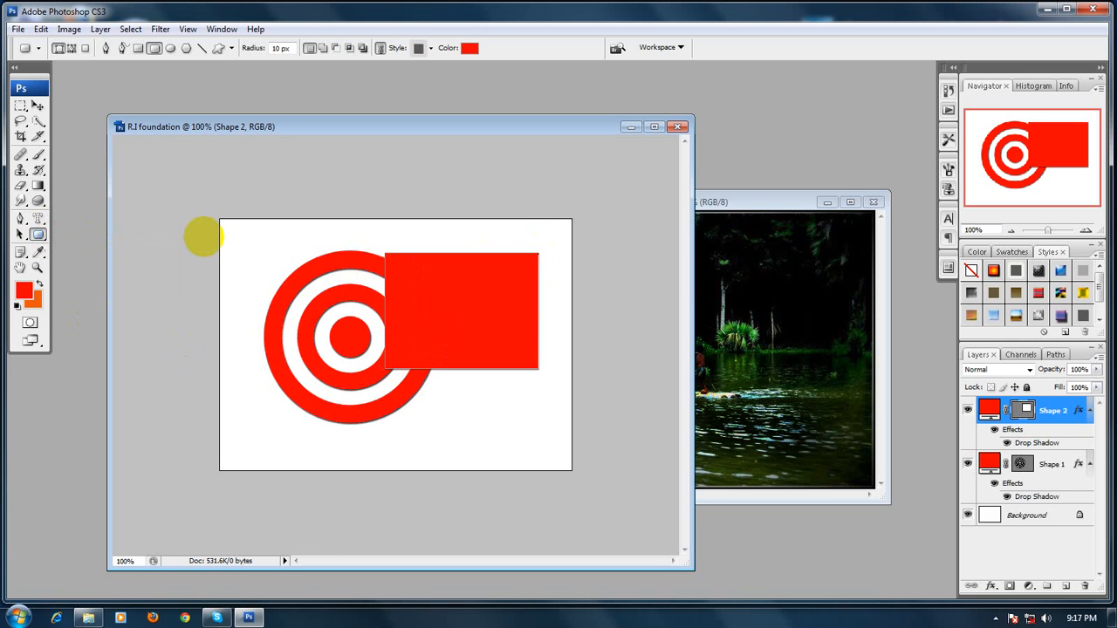
Delete the rectangle and the bullseye shape, leaving only the Background layer.
left_click(37, 106)
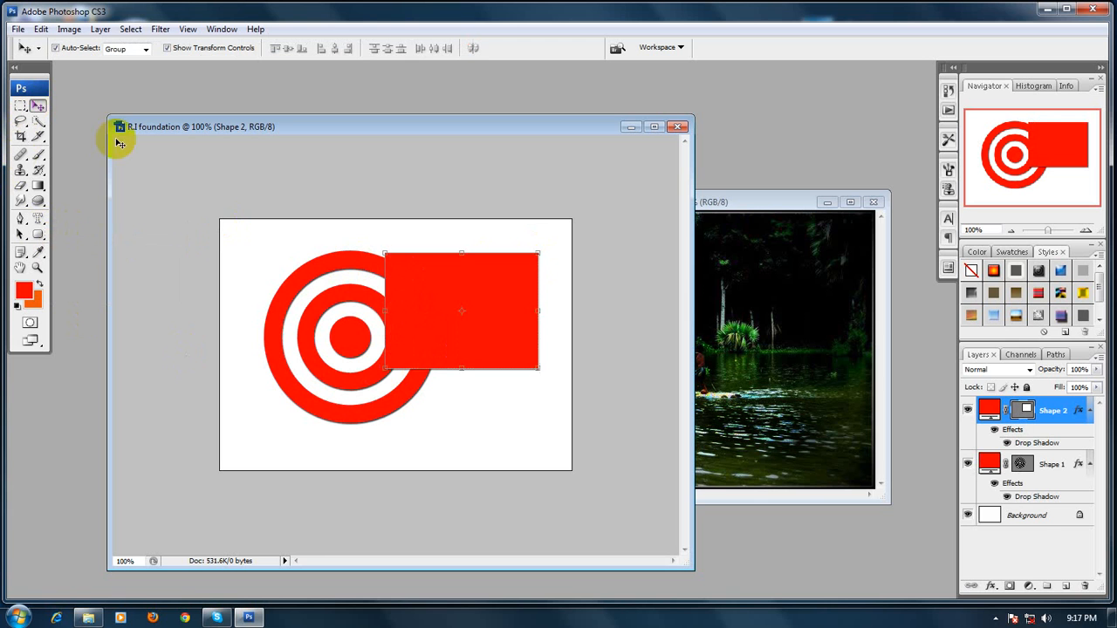
left_click_drag(437, 322, 428, 361)
key("Delete")
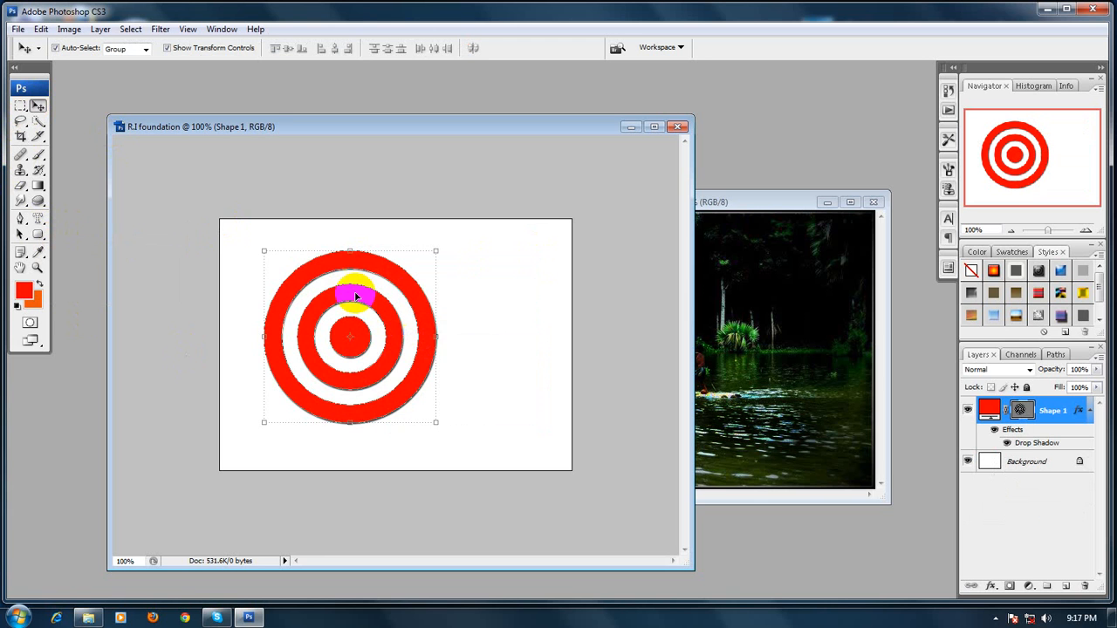
key("Delete")
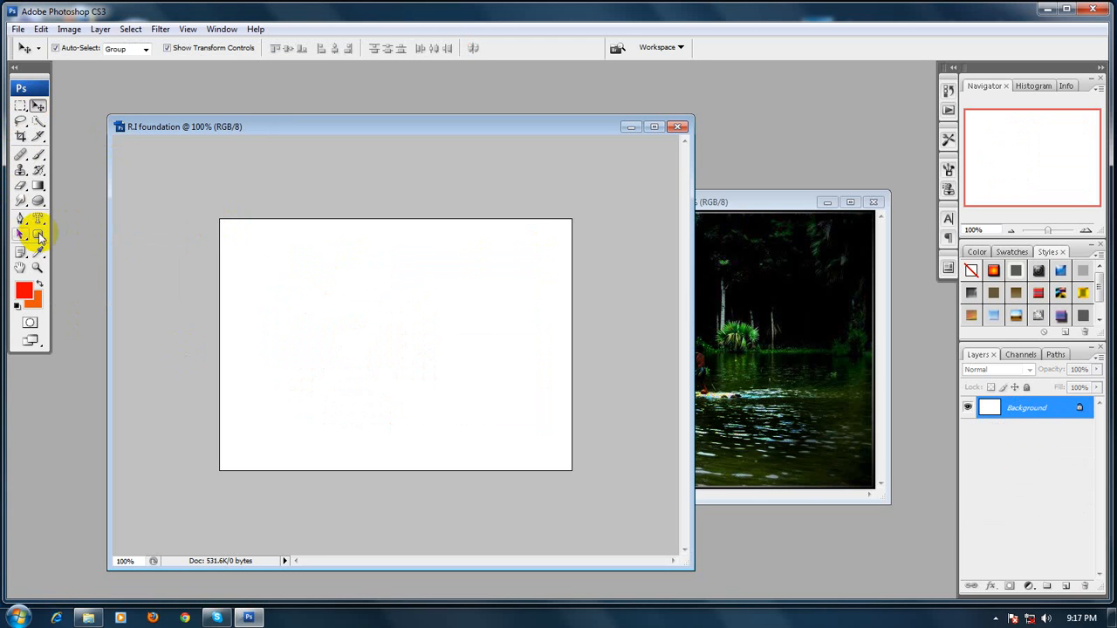
Try the Rounded Rectangle tool with a 10 px radius by drawing two wide shapes, undoing each one.
left_click(39, 234)
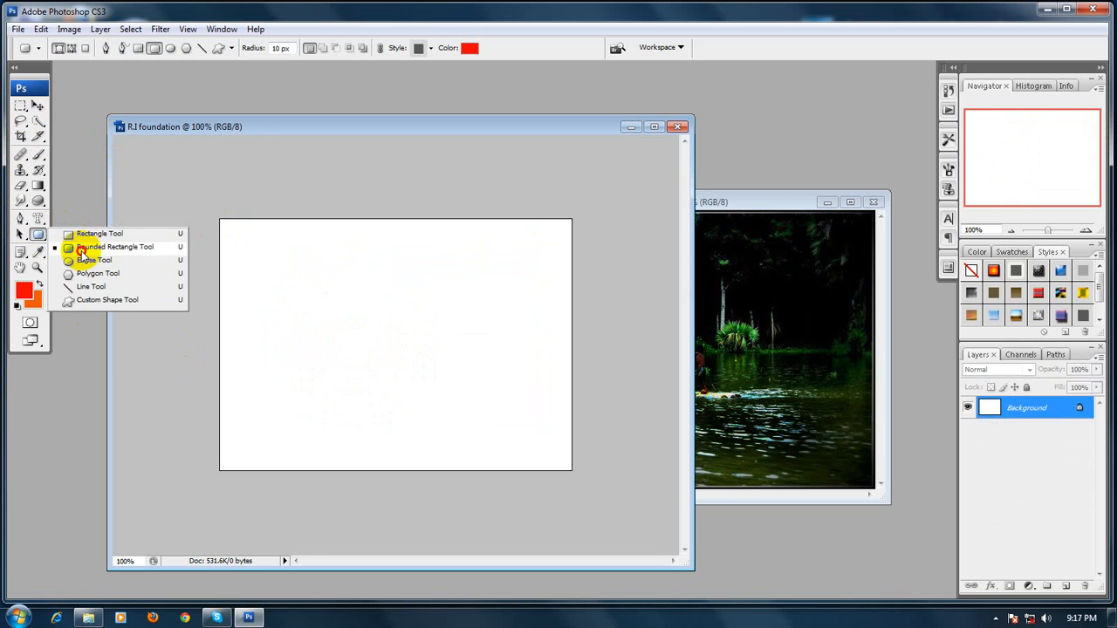
left_click(158, 252)
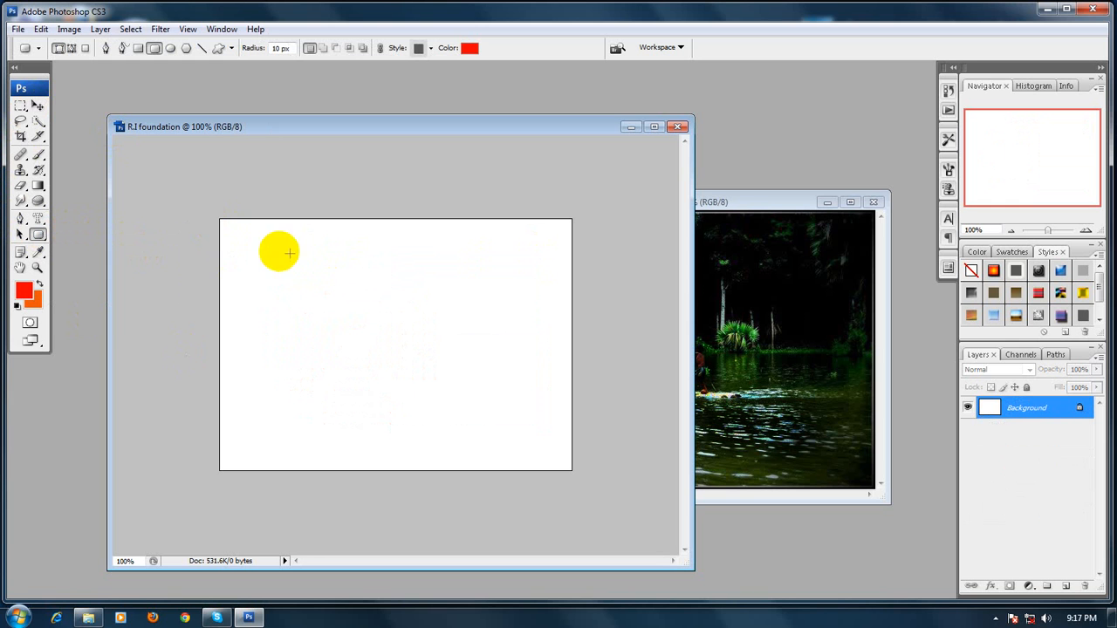
left_click_drag(229, 242, 556, 402)
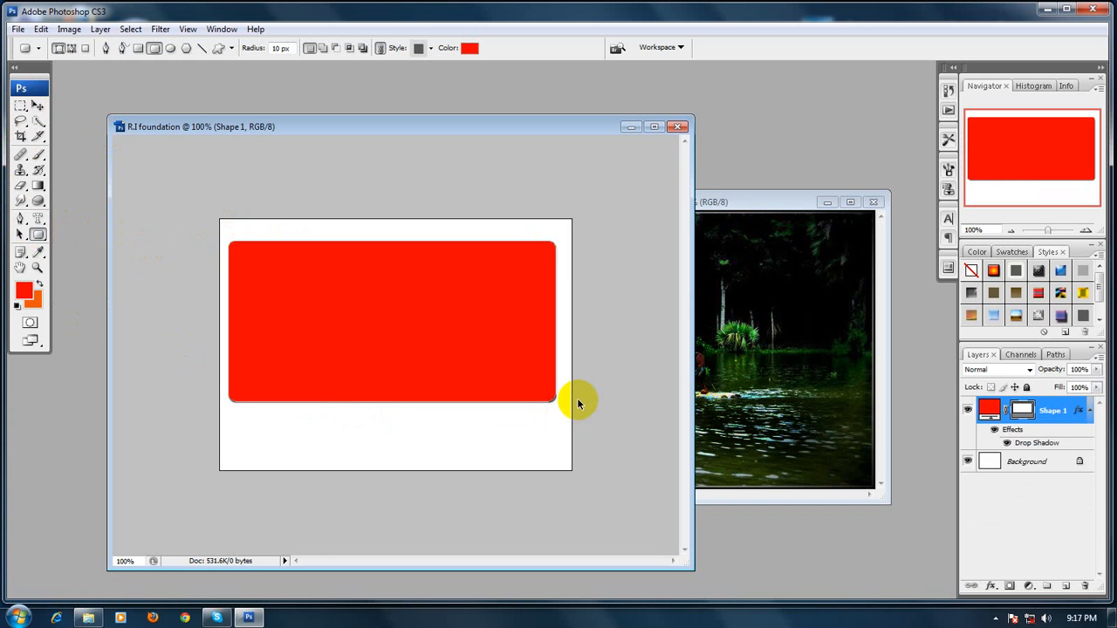
key("ctrl+z")
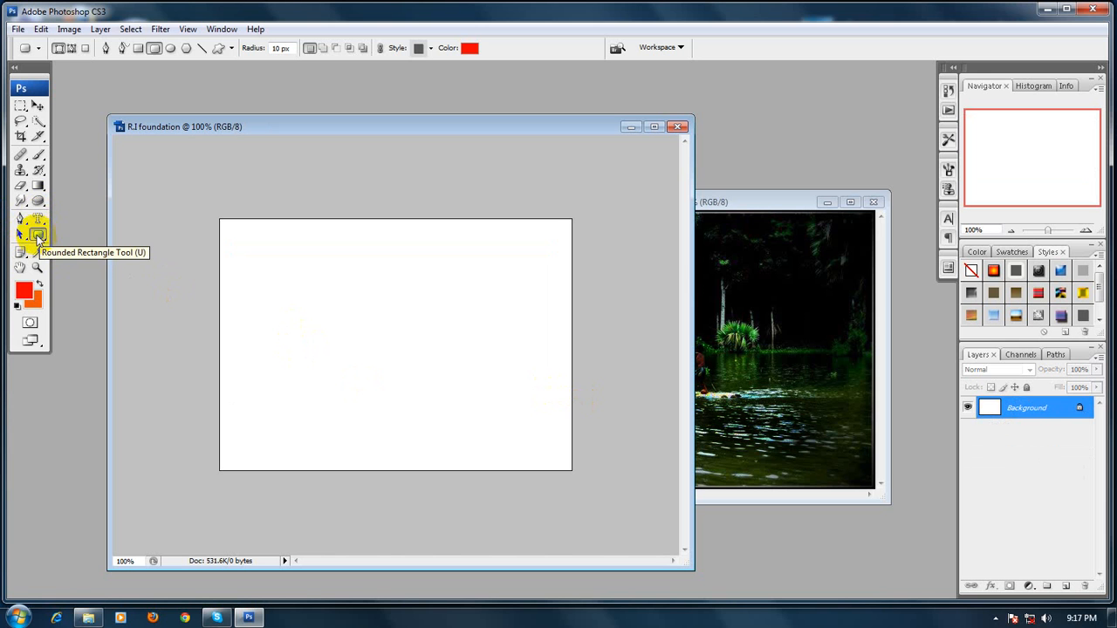
left_click(21, 235)
left_click(38, 235)
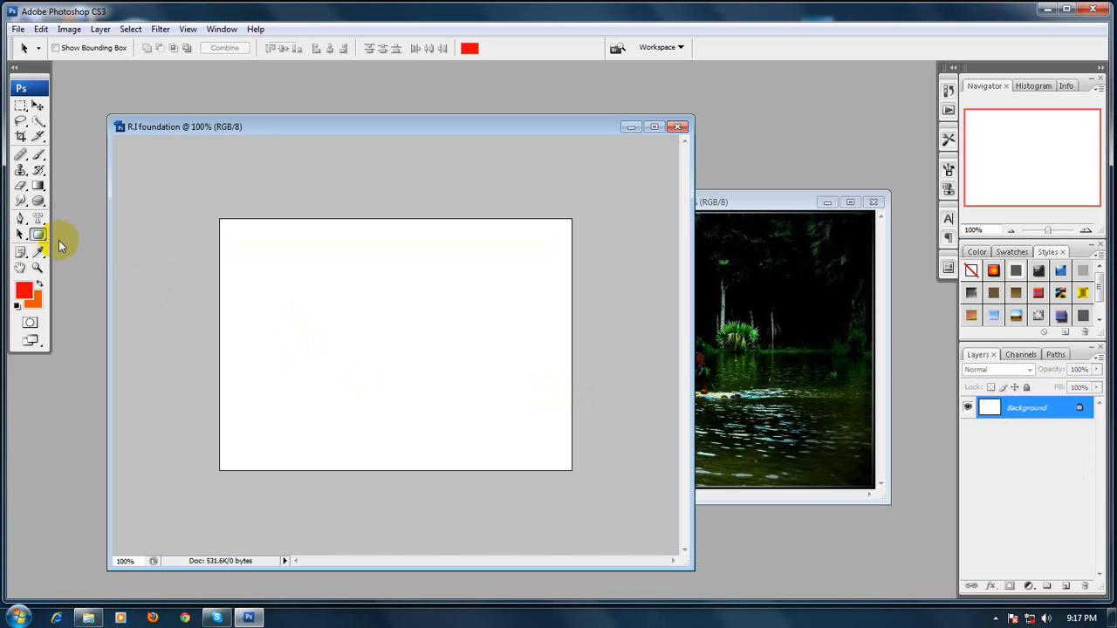
left_click_drag(296, 263, 565, 394)
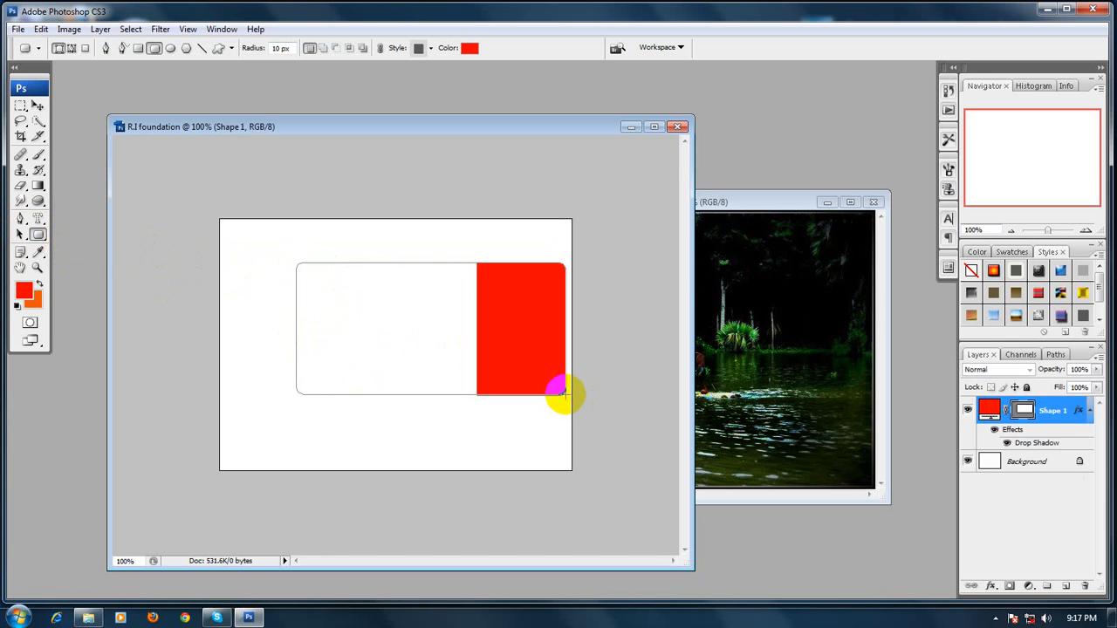
key("ctrl+z")
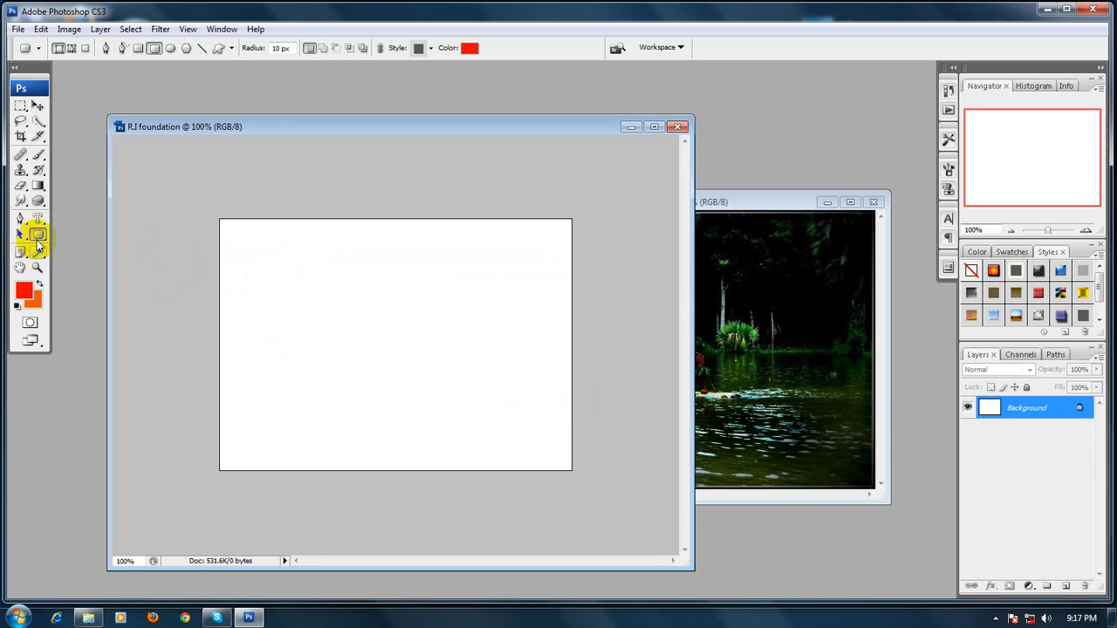
Draw a circle with the Ellipse tool, undo it, and draw a wide ellipse across the middle of the canvas.
left_click_drag(39, 236, 92, 259)
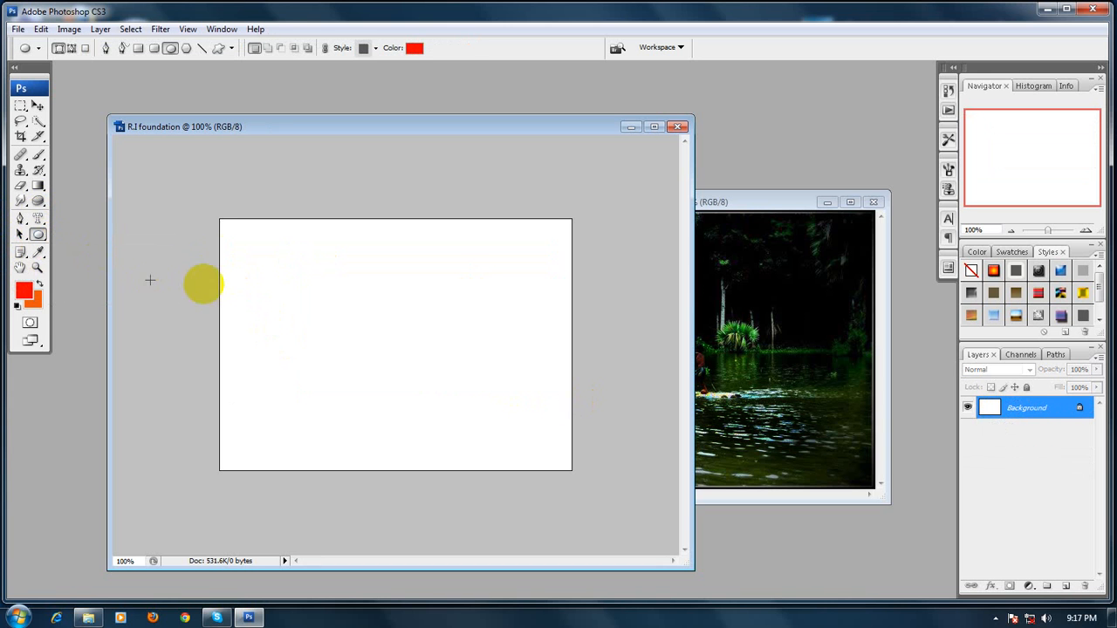
left_click_drag(254, 259, 457, 427)
key("ctrl+z")
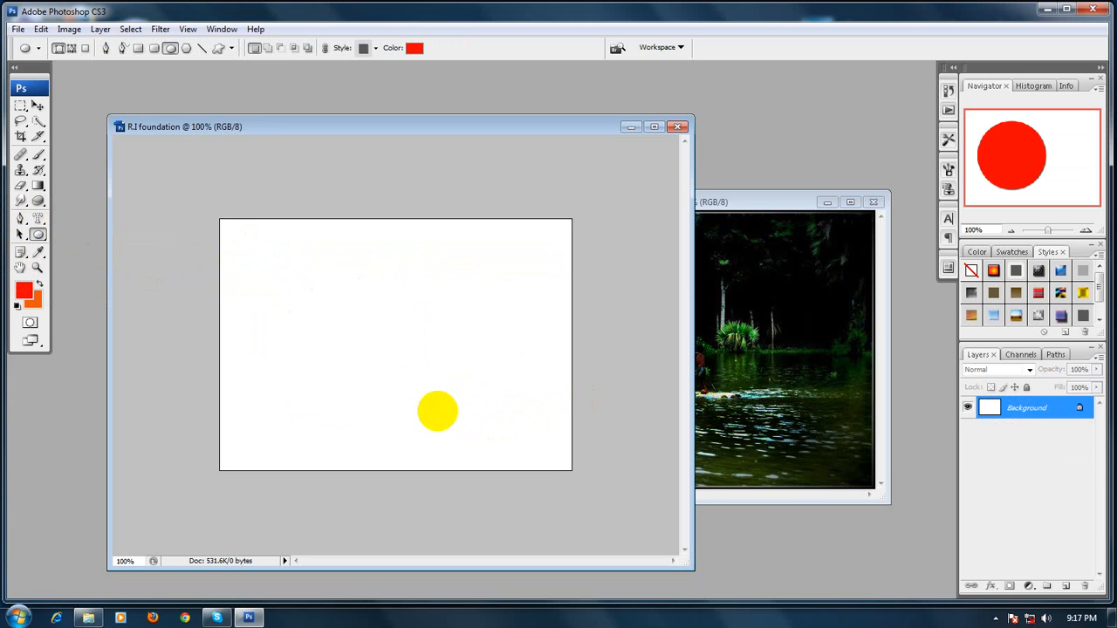
left_click_drag(256, 247, 496, 394)
left_click_drag(498, 430, 508, 416)
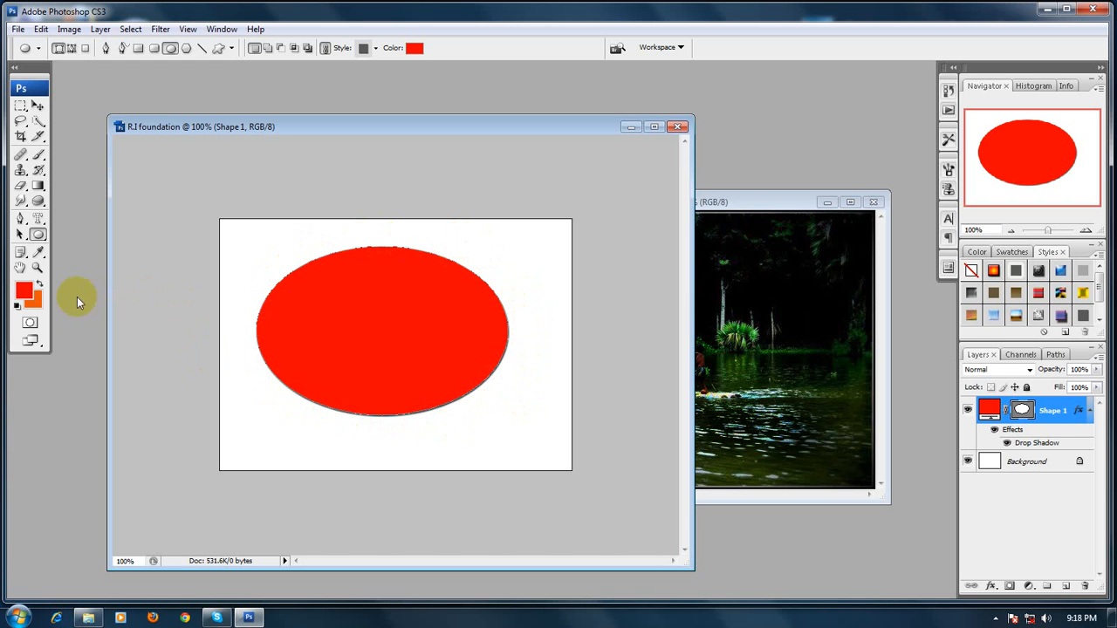
Move the whole ellipse with the Path Selection tool, first down, then back up near the canvas center.
left_click_drag(19, 239, 122, 236)
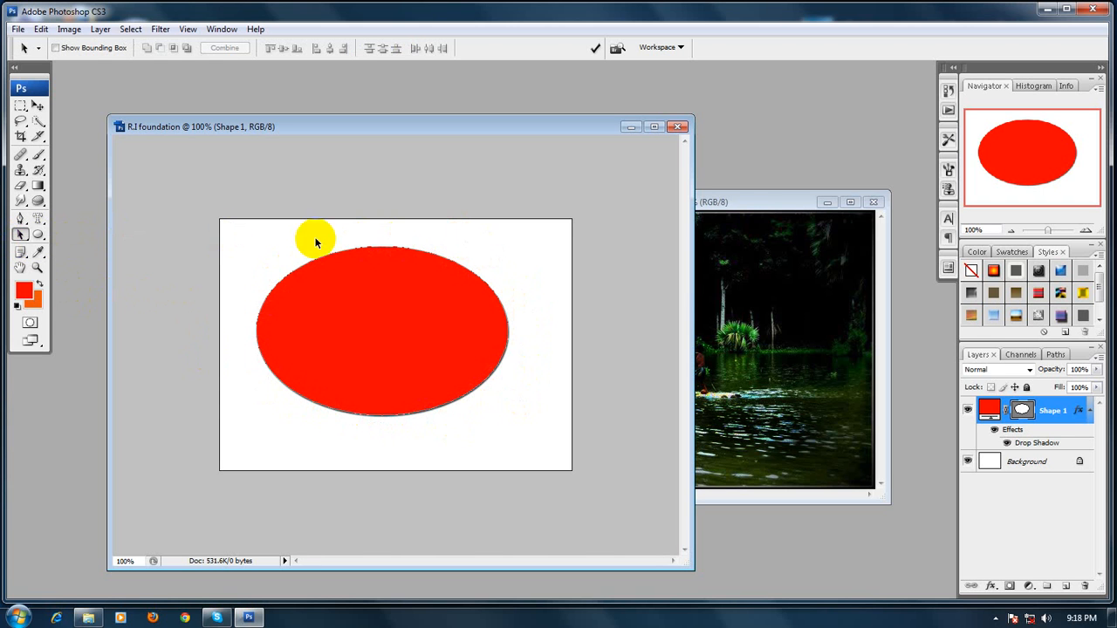
left_click(324, 256)
left_click_drag(335, 256, 350, 288)
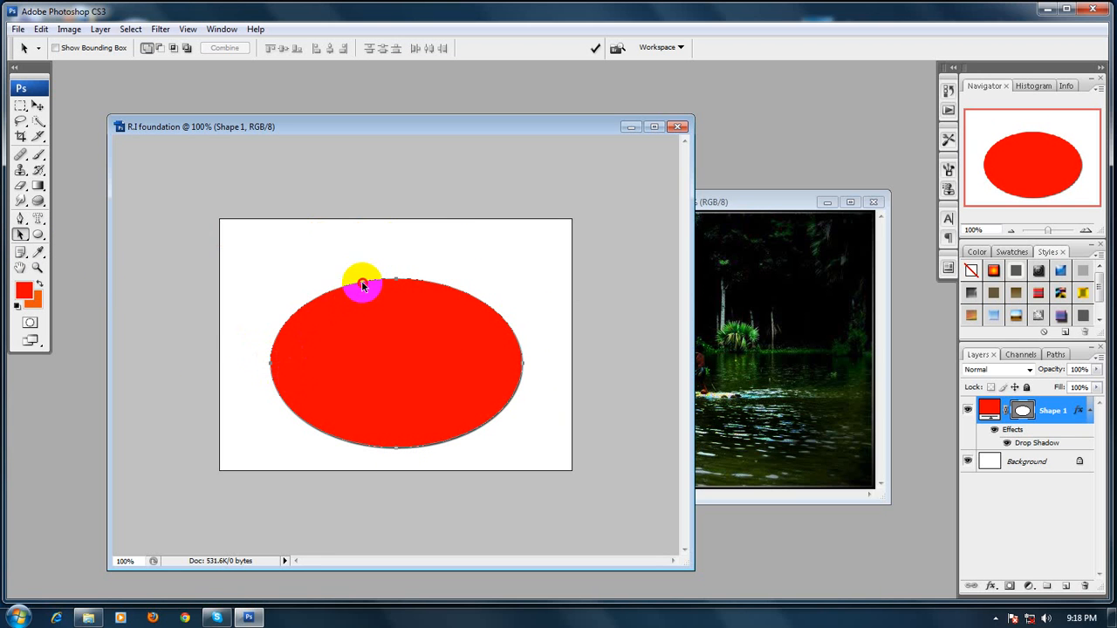
left_click_drag(363, 282, 358, 254)
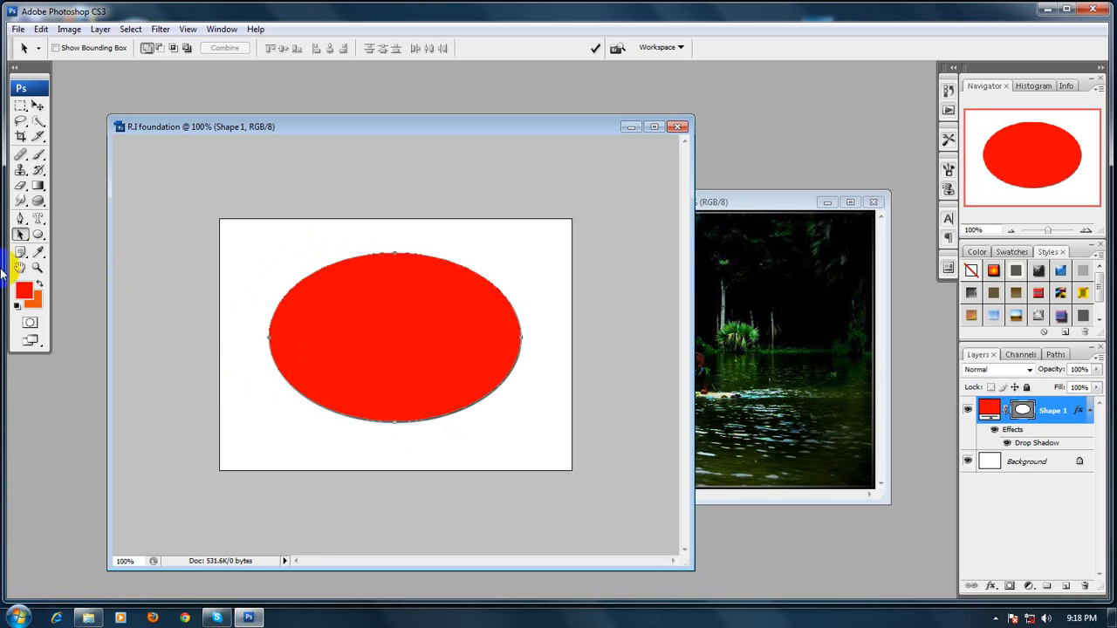
Raise the ellipse's top anchor point with the Direct Selection tool to make the upper curve taller.
left_click(22, 232)
left_click_drag(21, 232, 76, 253)
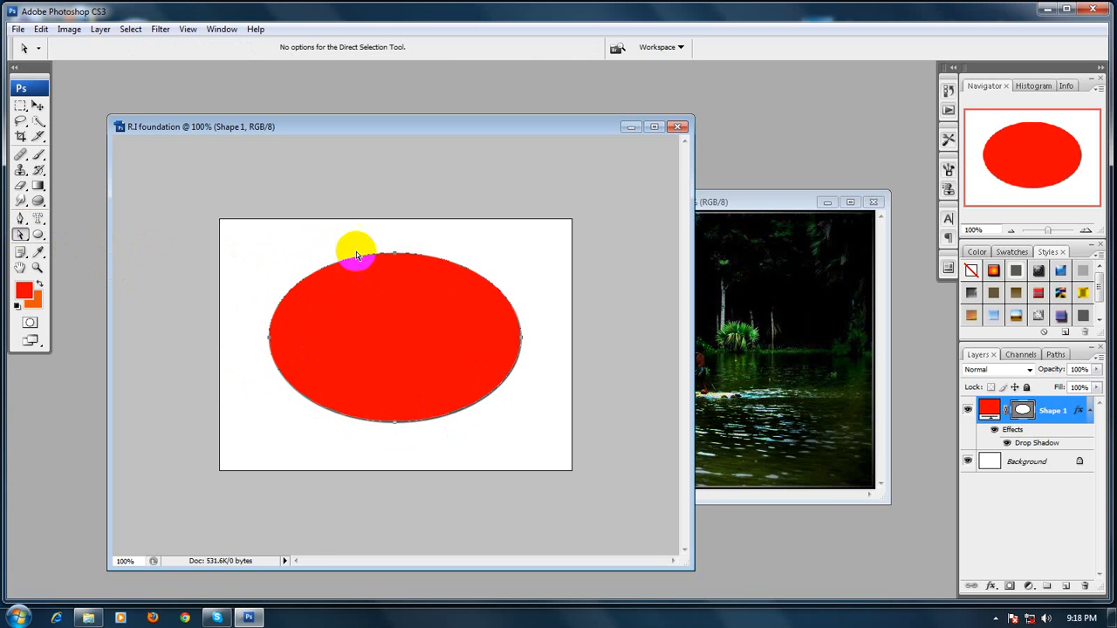
left_click_drag(355, 236, 422, 275)
mouse_move(397, 254)
left_mouse_down()
mouse_move(494, 234)
mouse_move(411, 355)
mouse_move(411, 374)
mouse_move(426, 384)
mouse_move(448, 370)
mouse_move(399, 251)
left_mouse_up()
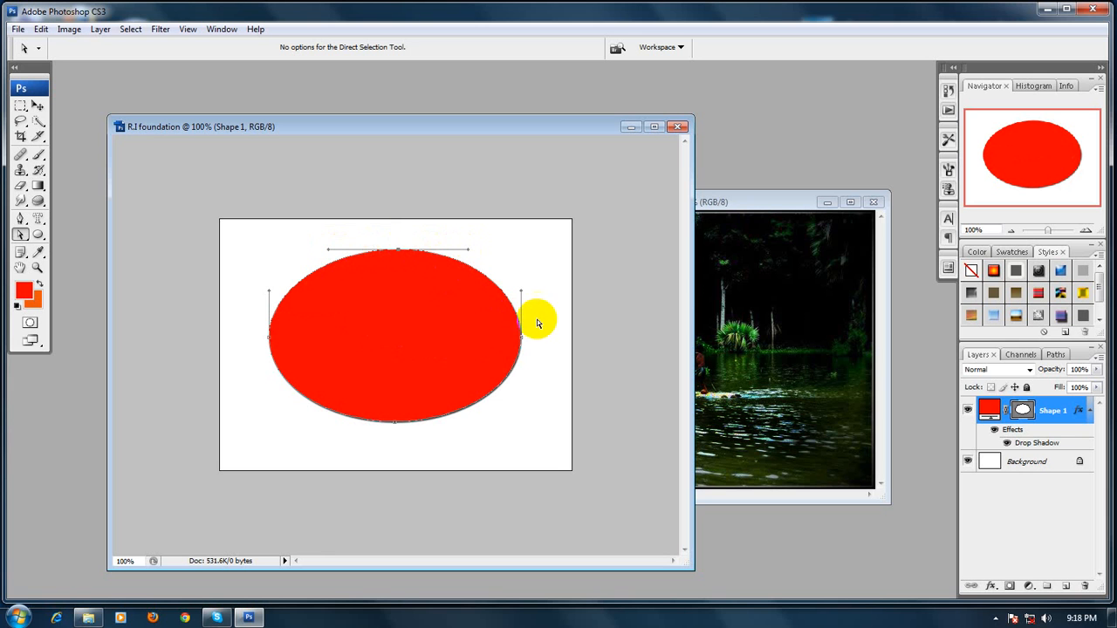
left_click_drag(541, 325, 506, 354)
left_click(402, 251)
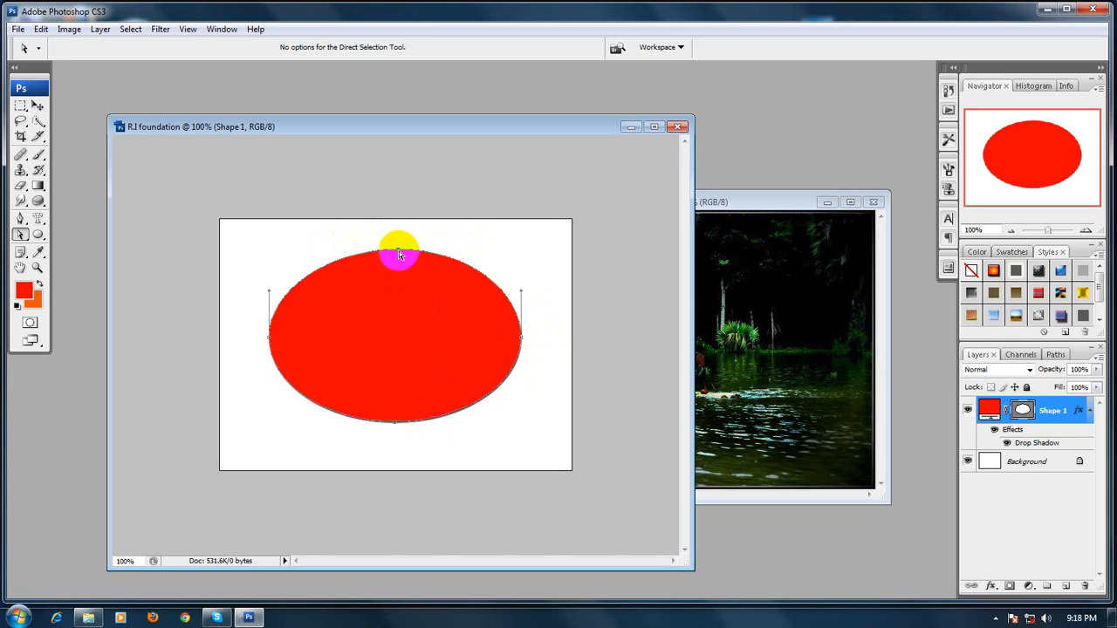
mouse_move(400, 254)
left_mouse_down()
mouse_move(420, 284)
mouse_move(397, 237)
left_mouse_up()
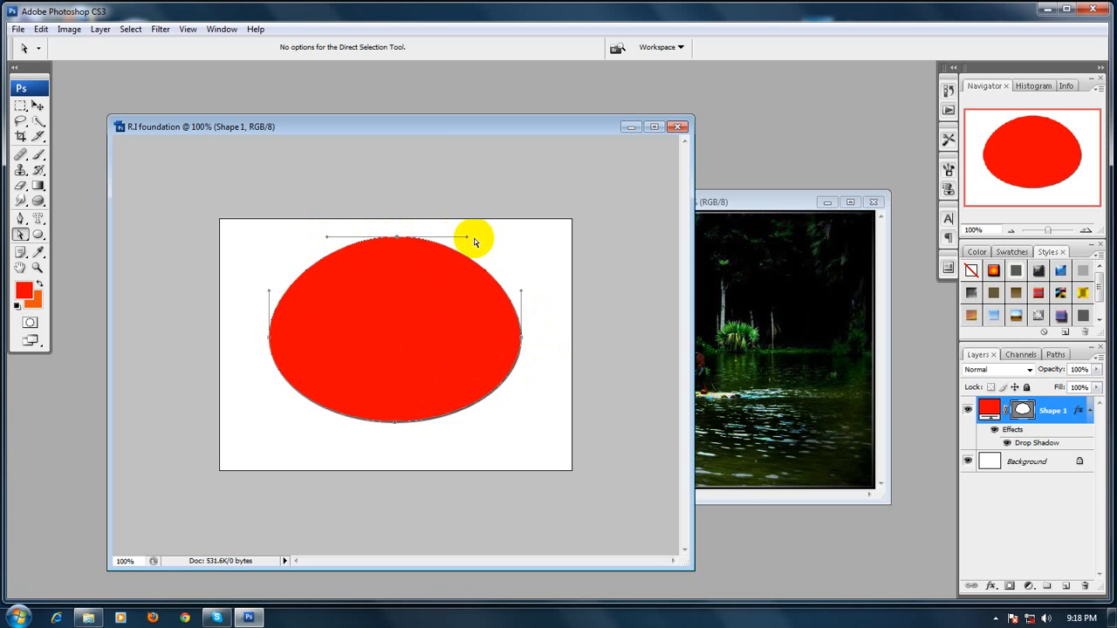
Pull the top anchor point down into the ellipse and tilt its direction handles to form a dented, bean-like upper edge.
left_click_drag(467, 241, 437, 310)
left_click_drag(364, 181, 380, 310)
left_click_drag(397, 239, 407, 291)
left_click(444, 324)
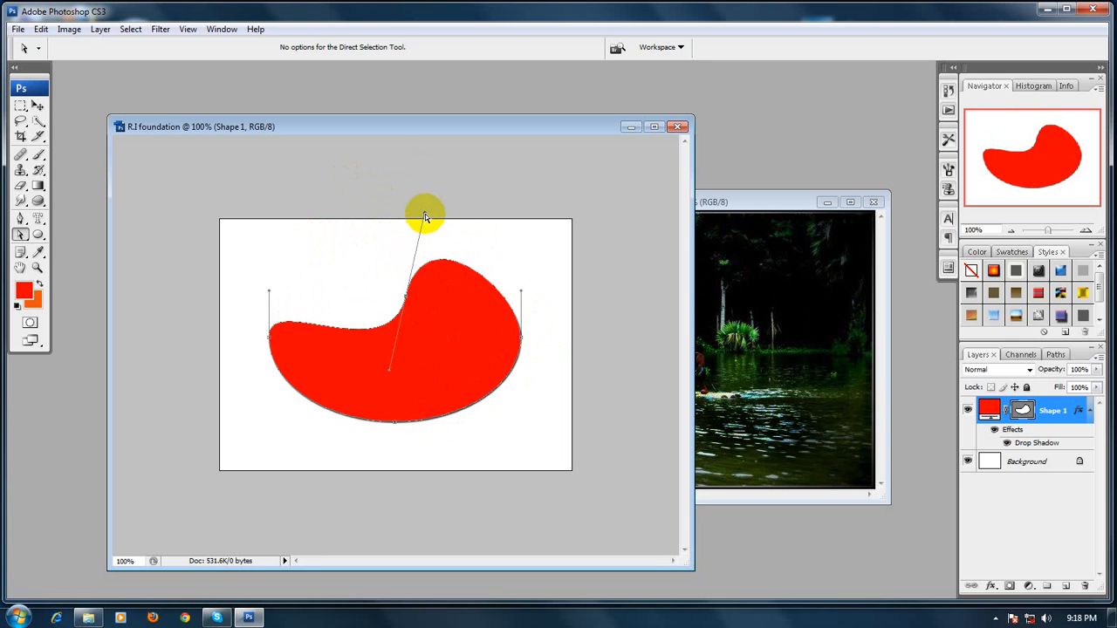
left_click_drag(424, 214, 516, 207)
left_click(379, 375)
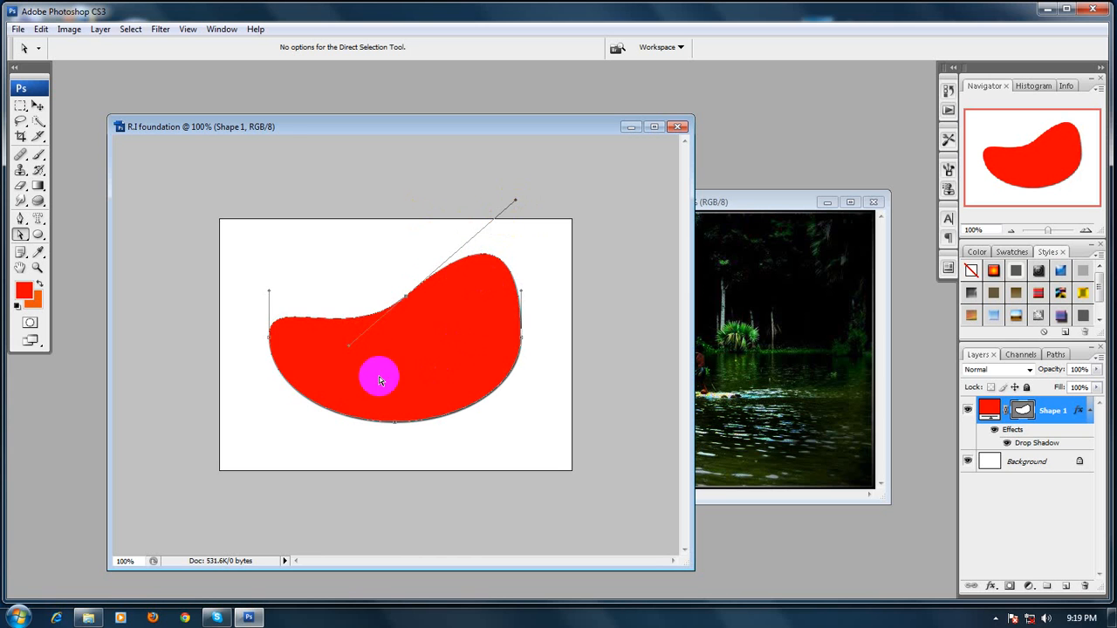
Pull the shape's left anchor point up and outward, and bend the right side inward by adjusting its anchor and handles.
left_click(291, 330)
left_click_drag(276, 341, 247, 290)
left_click(451, 346)
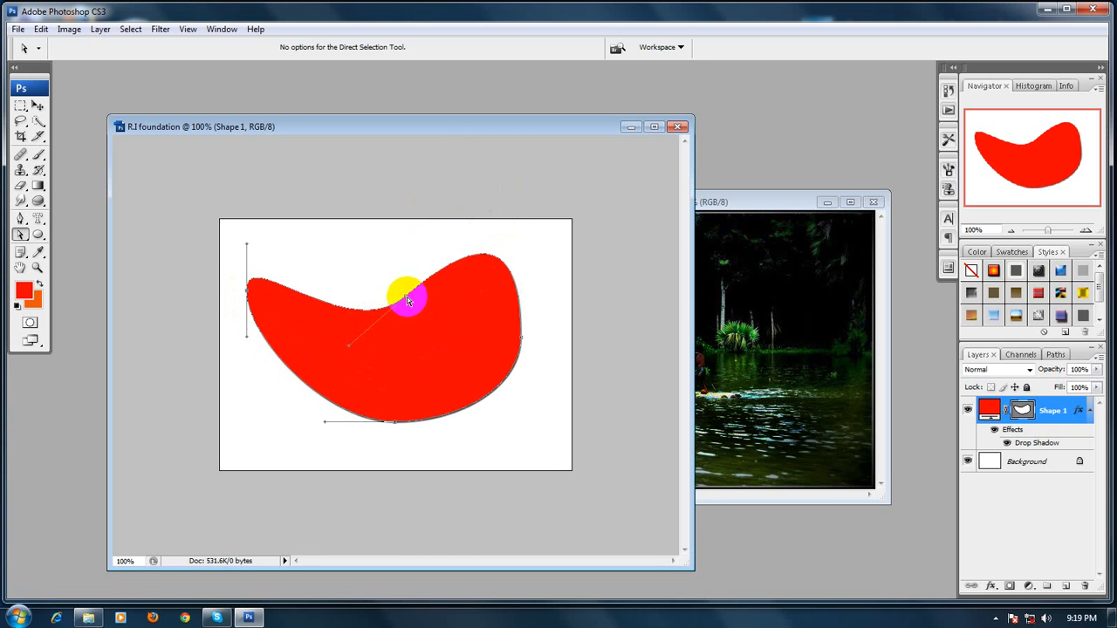
left_click_drag(520, 336, 513, 387)
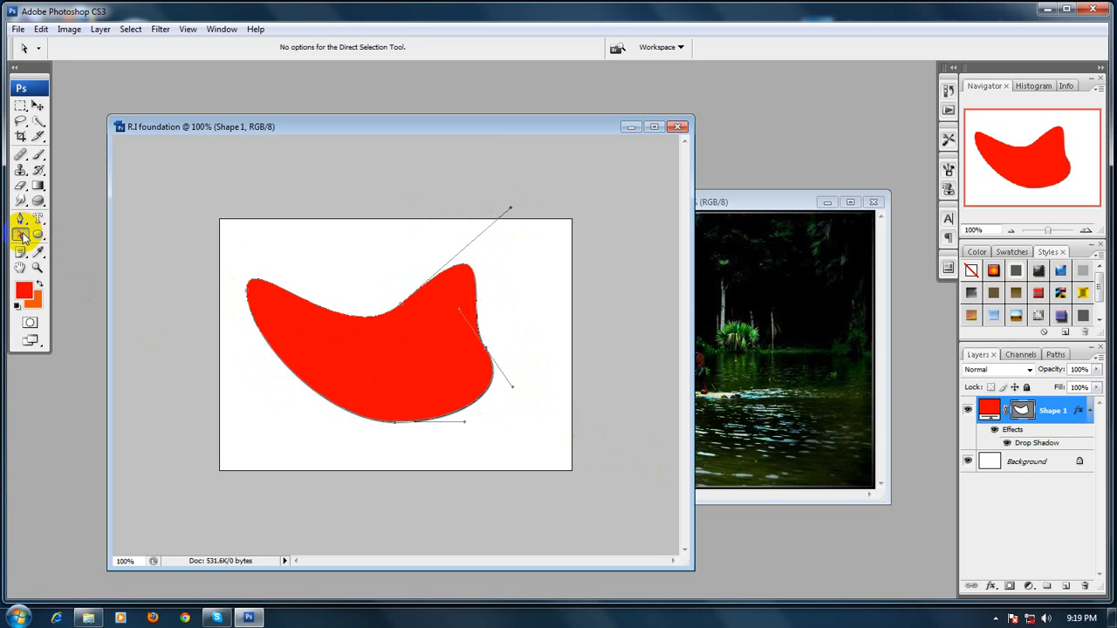
Move the whole reshaped path to the right with the Path Selection tool.
left_click(21, 234)
left_click(75, 234)
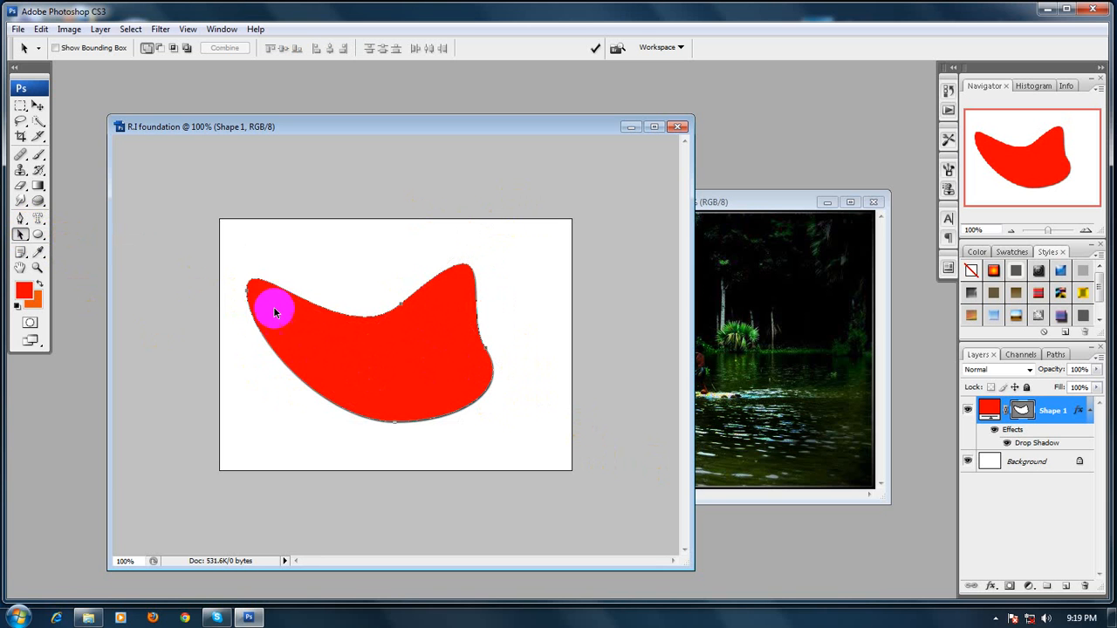
left_click_drag(267, 283, 315, 288)
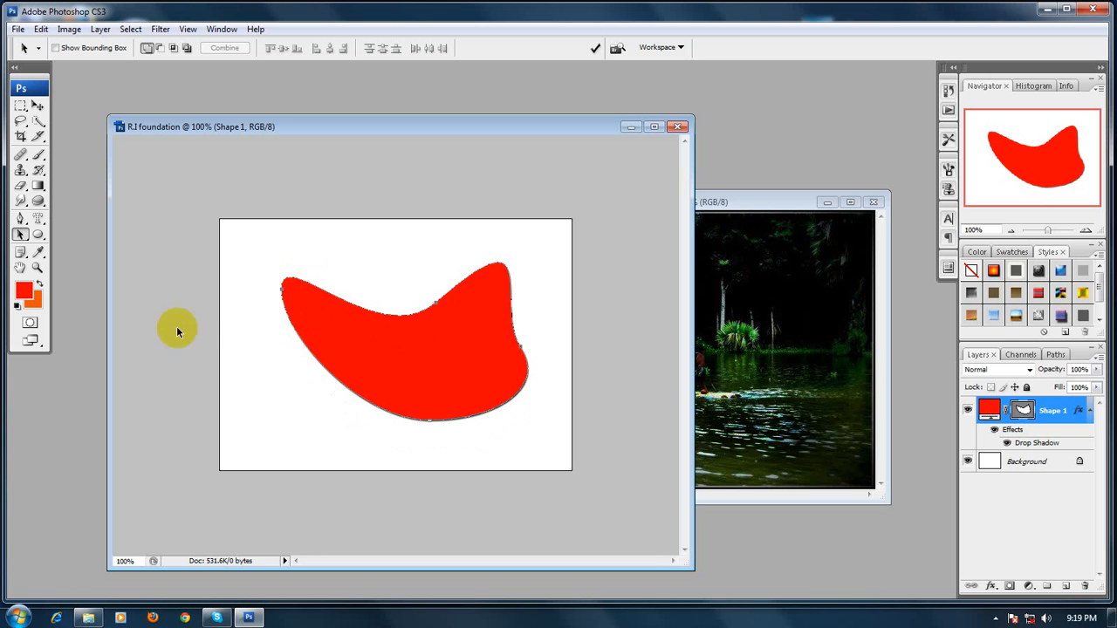
Draw a rectangle overlapping the lower-left part of the reshaped path with the Rectangle tool.
left_click_drag(38, 234, 75, 236)
left_click_drag(251, 342, 373, 449)
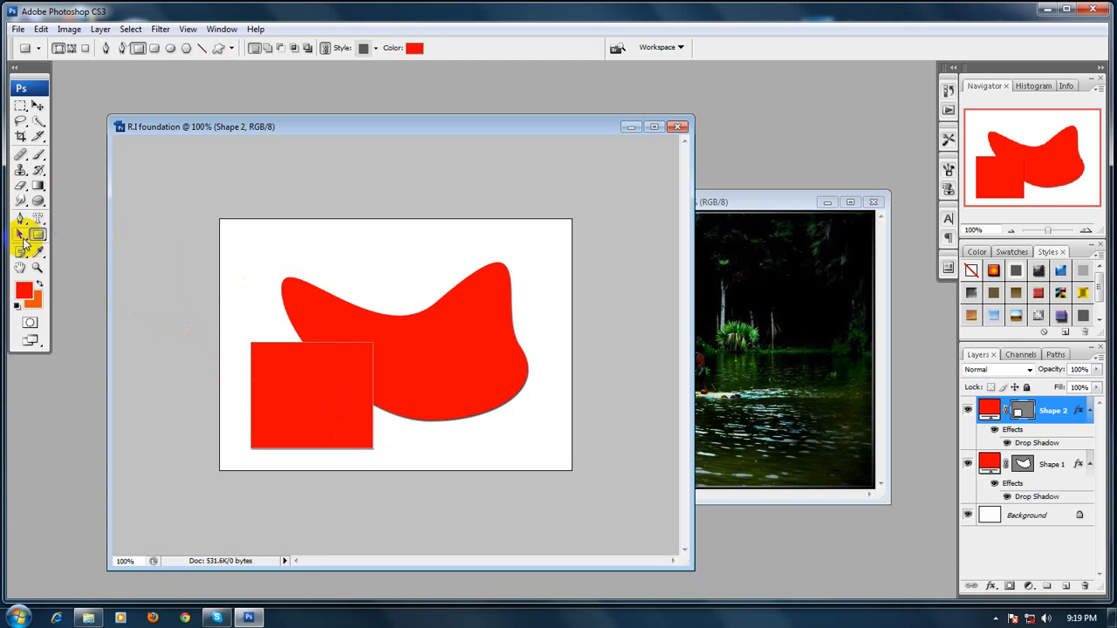
Move the rectangle up and to the right over the curved shape's dented upper edge with the Path Selection tool.
left_click(20, 234)
left_click(358, 311)
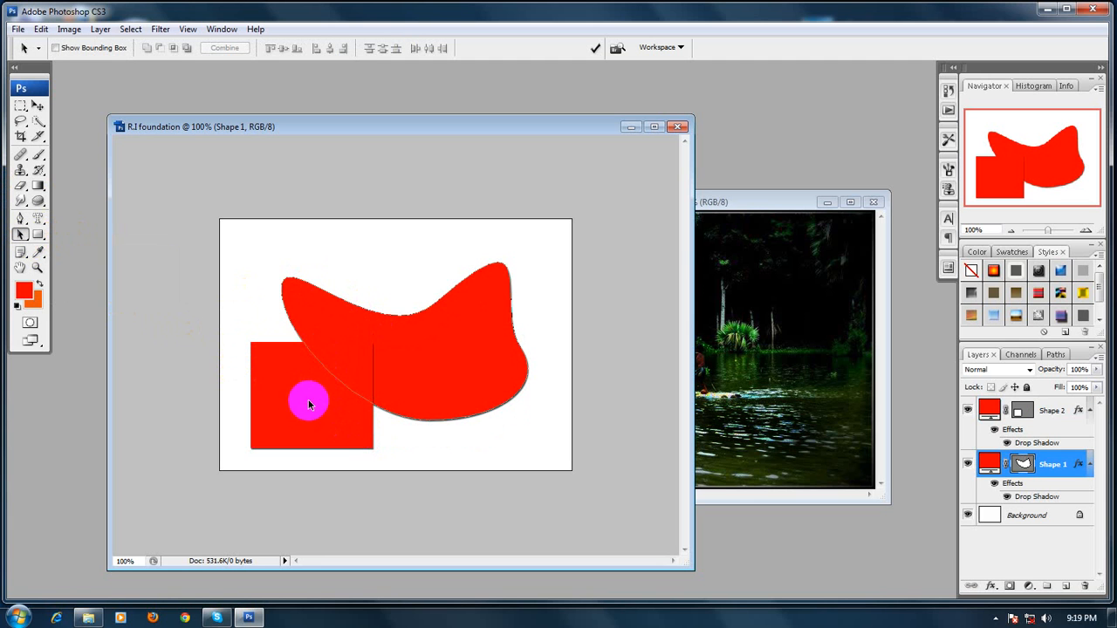
left_click_drag(272, 348, 382, 243)
Shift the rectangle's upper-left corner point slightly inward with the Direct Selection tool to slant its left side.
left_click(20, 236)
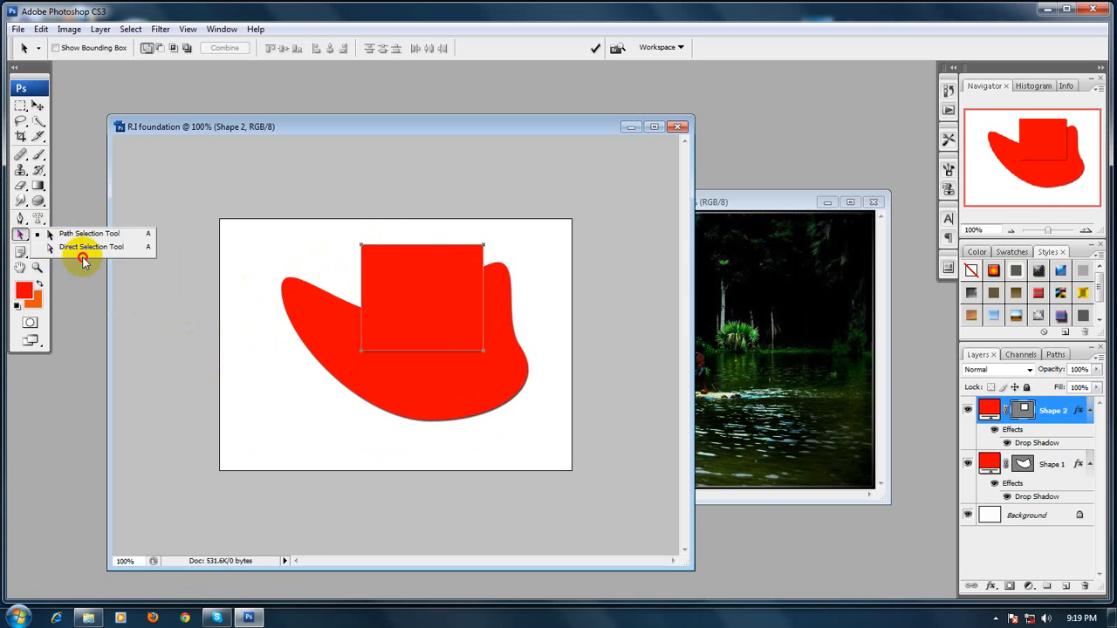
left_click(79, 245)
left_click_drag(333, 235, 367, 247)
left_click(457, 344)
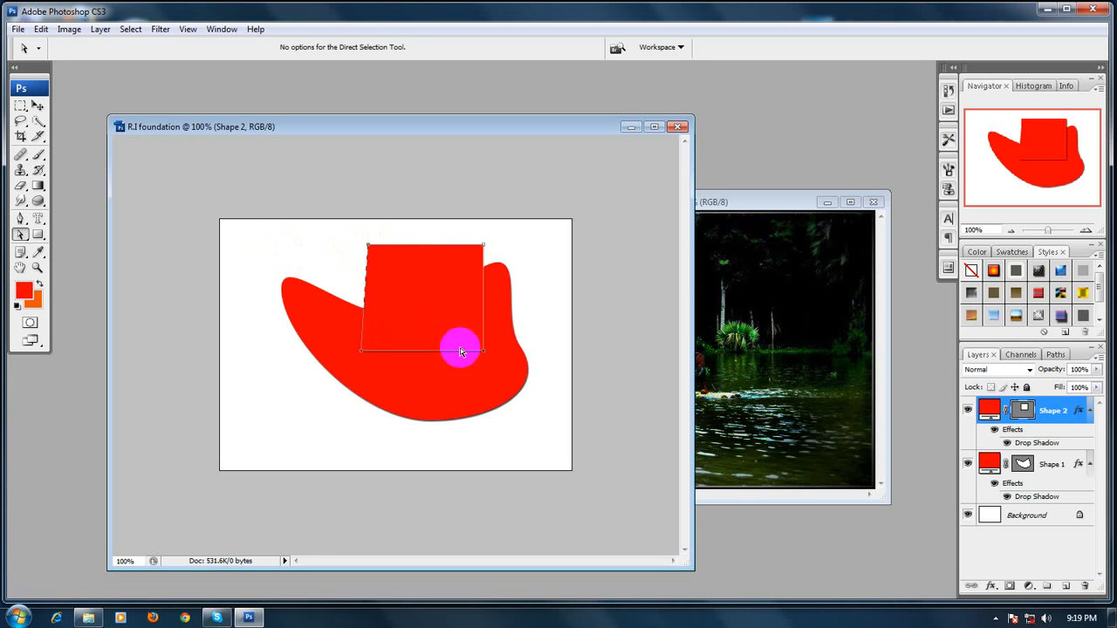
Select the curved shape with the Path Selection tool and apply the preset style with a blue, red and yellow radial gradient.
right_click(26, 235)
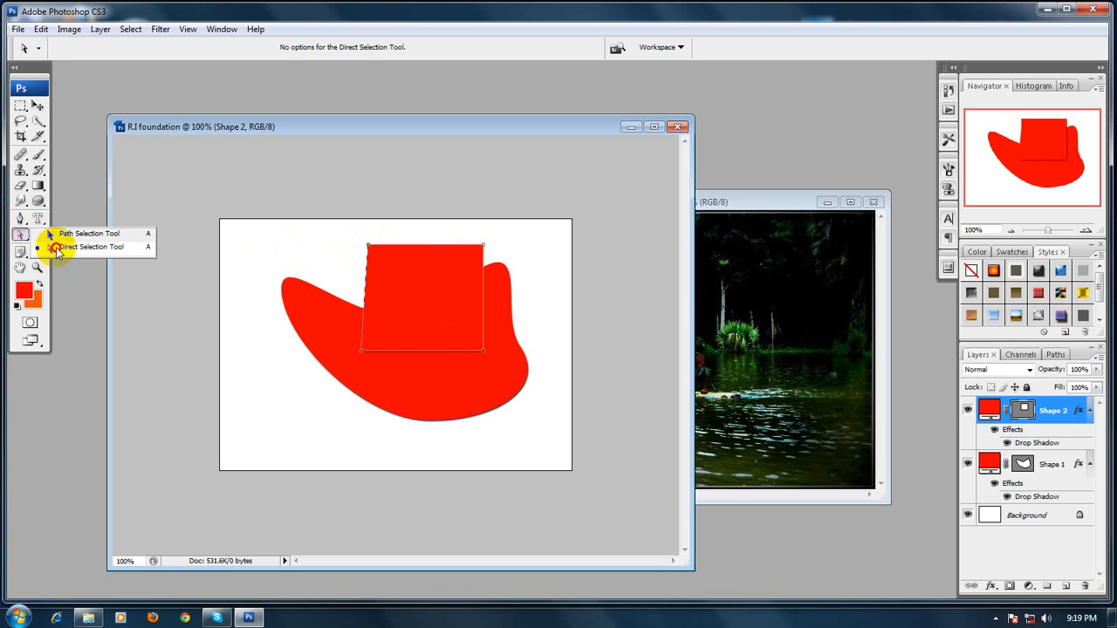
left_click(55, 248)
right_click(20, 237)
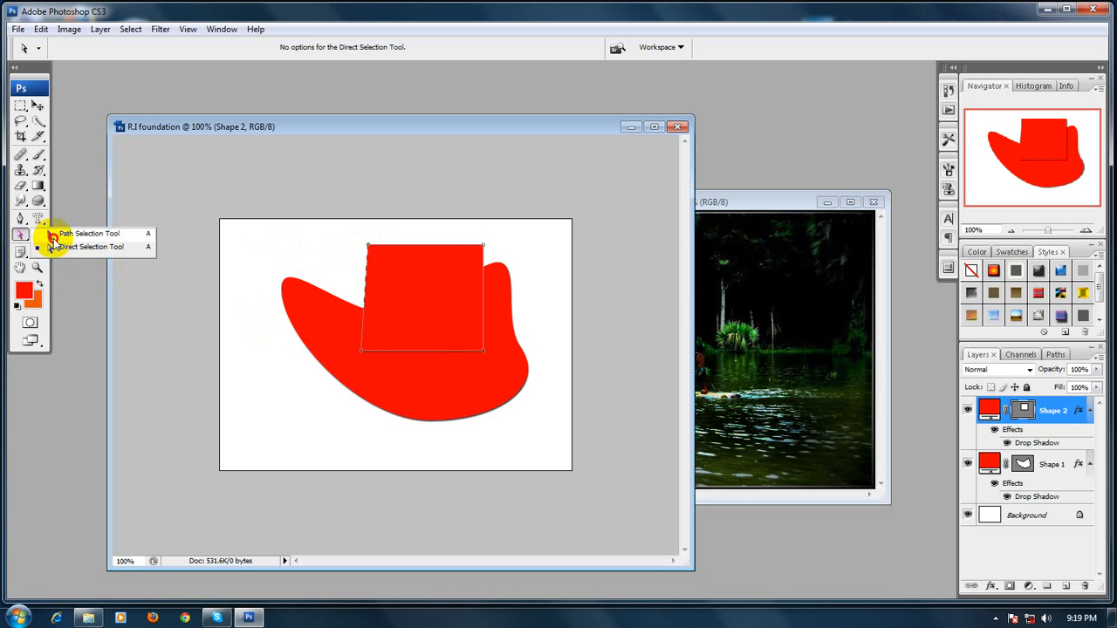
left_click(55, 231)
left_click(325, 321)
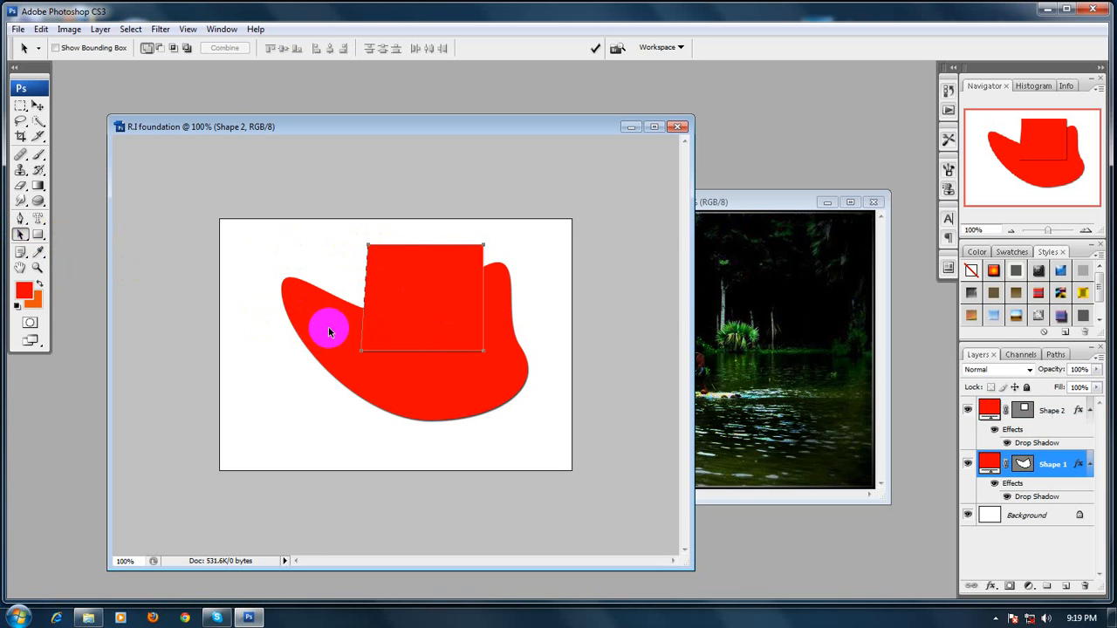
left_click(992, 274)
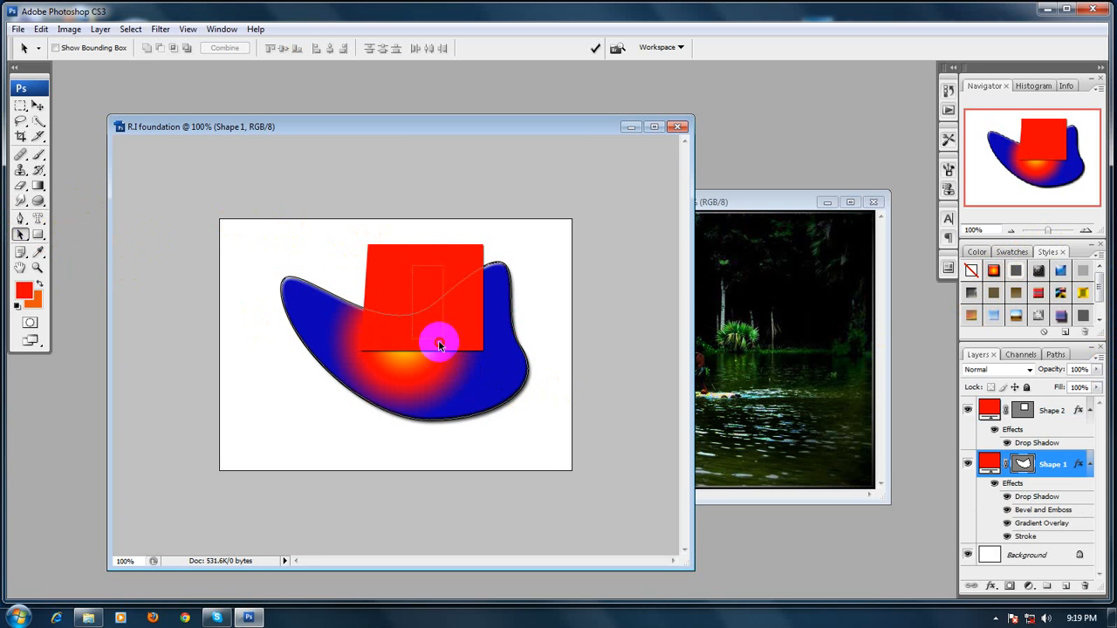
Move the curved shape down below the red rectangle, then delete it along with its layer.
left_click(380, 324)
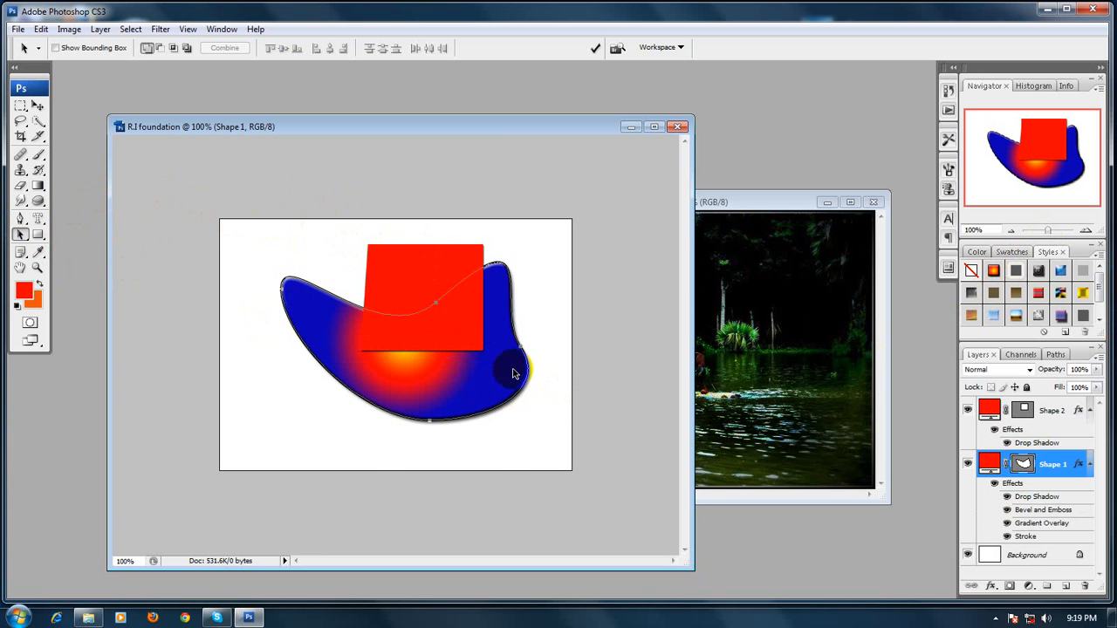
left_click_drag(510, 348, 518, 401)
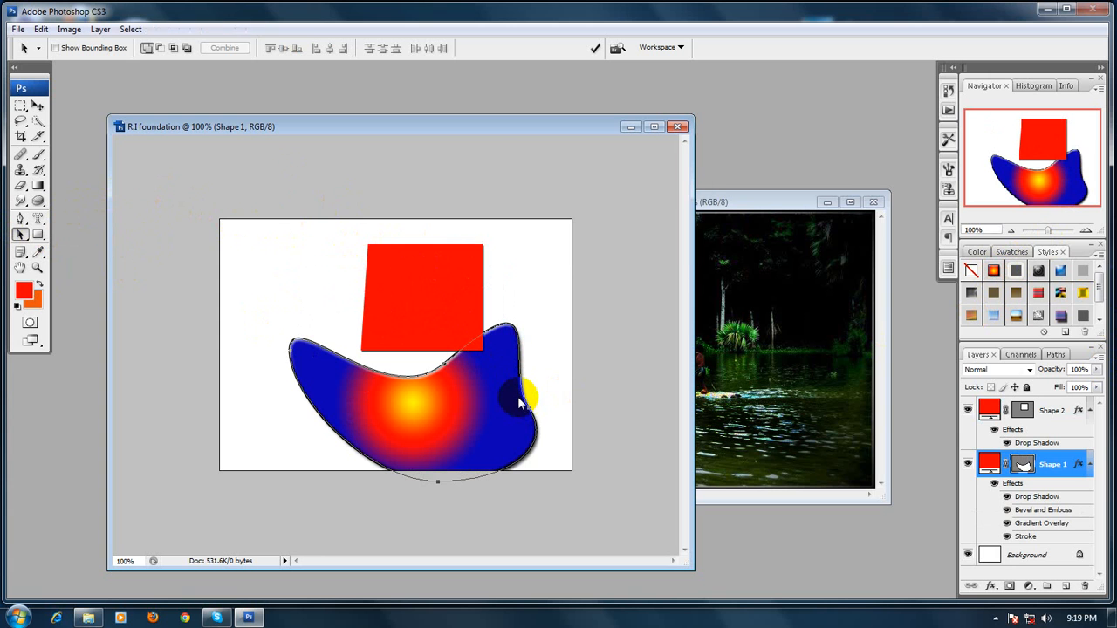
key("Delete")
left_click(683, 199)
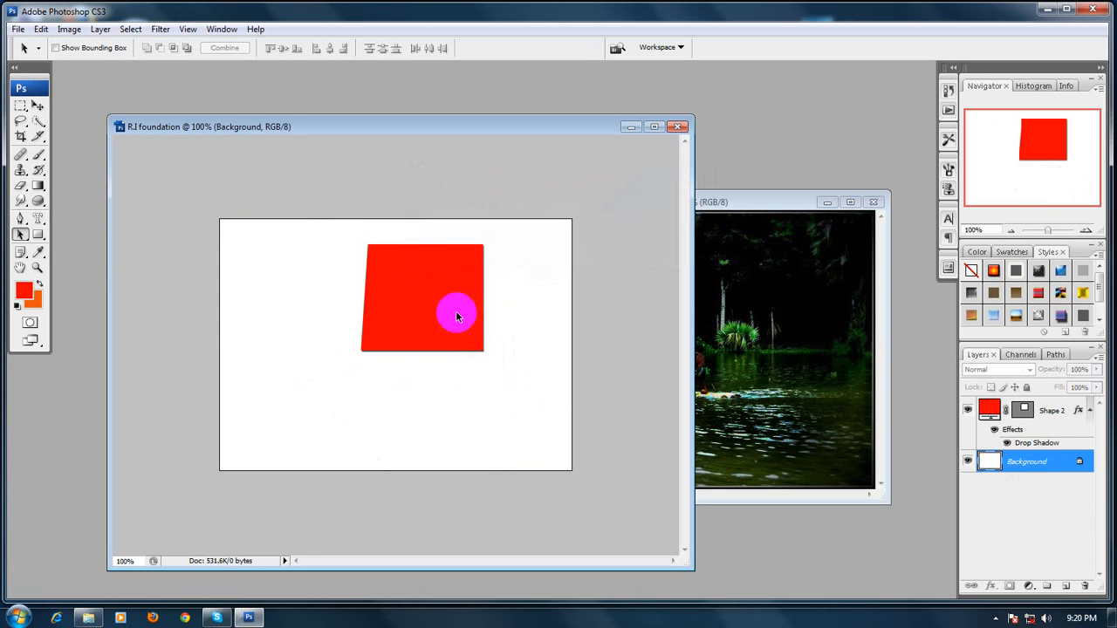
Move the slanted rectangle down-left toward the canvas centre and apply the preset style with concentric red and black rings.
left_click(425, 298)
left_click_drag(424, 298, 396, 348)
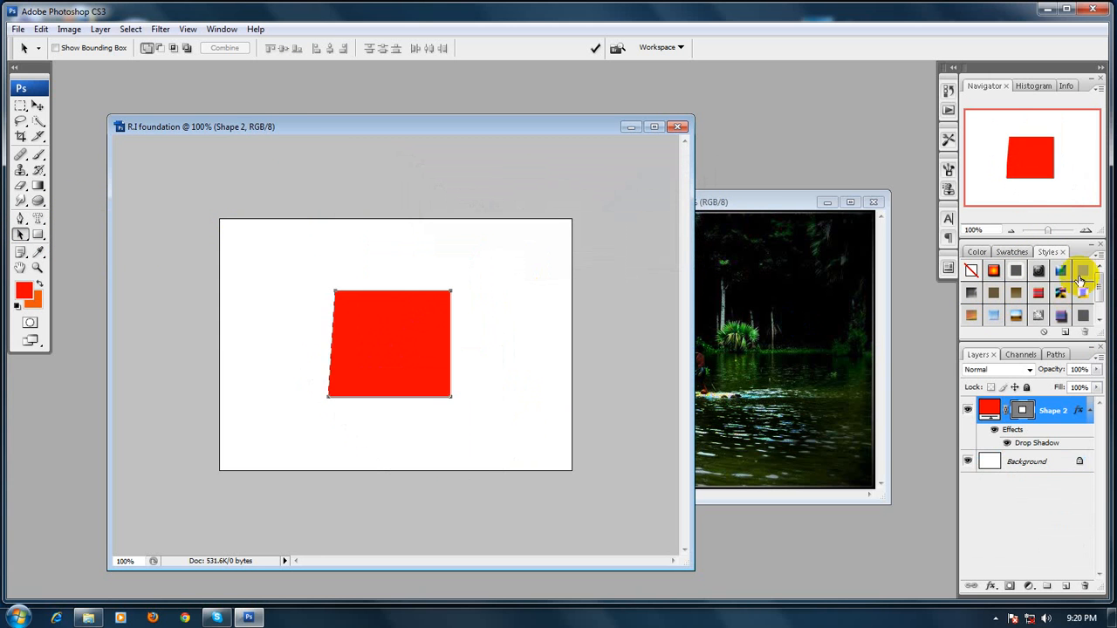
left_click(1038, 271)
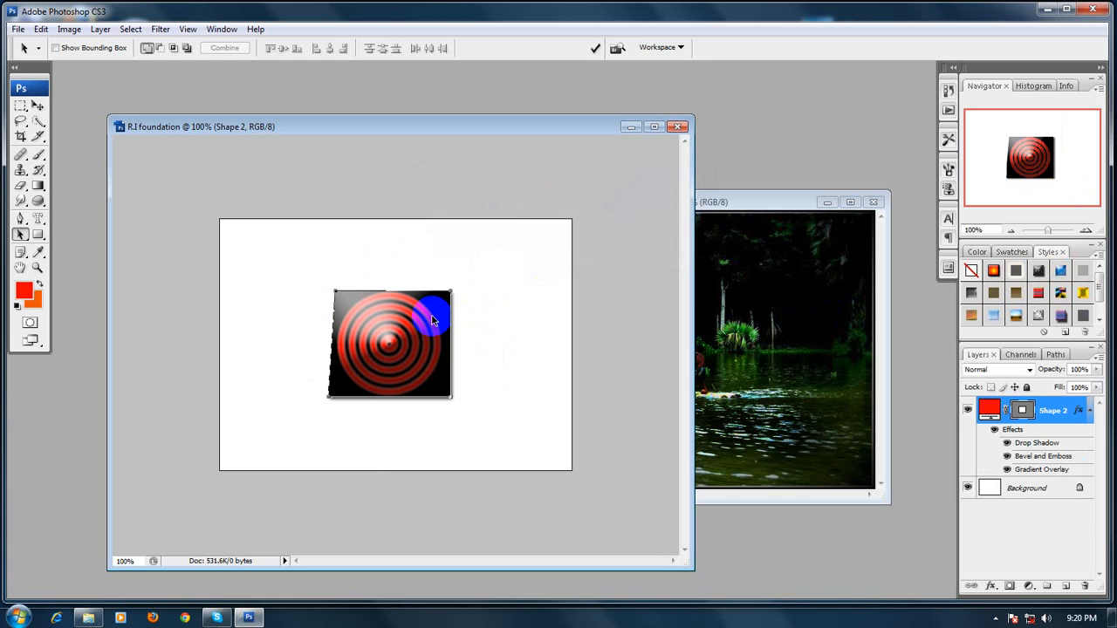